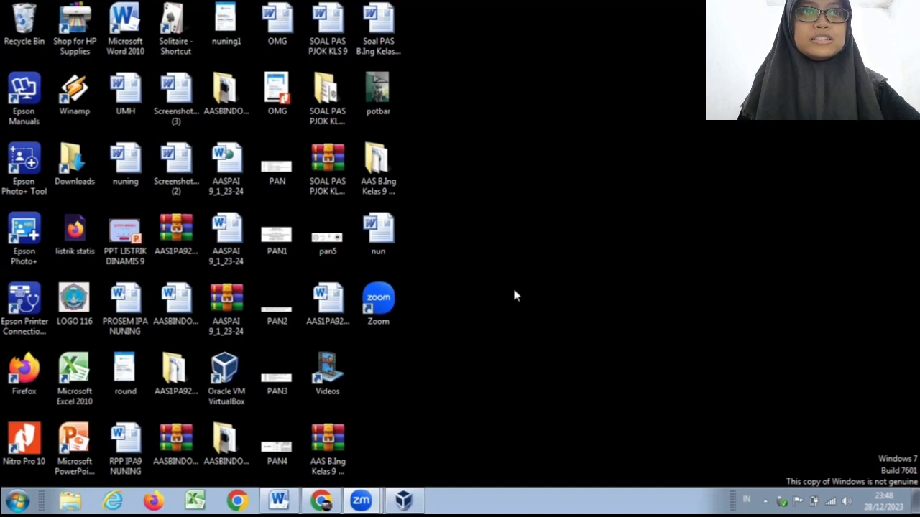
# Step: Open the Oracle VM VirtualBox Manager and maximize its window
pyautogui.click(217, 379)
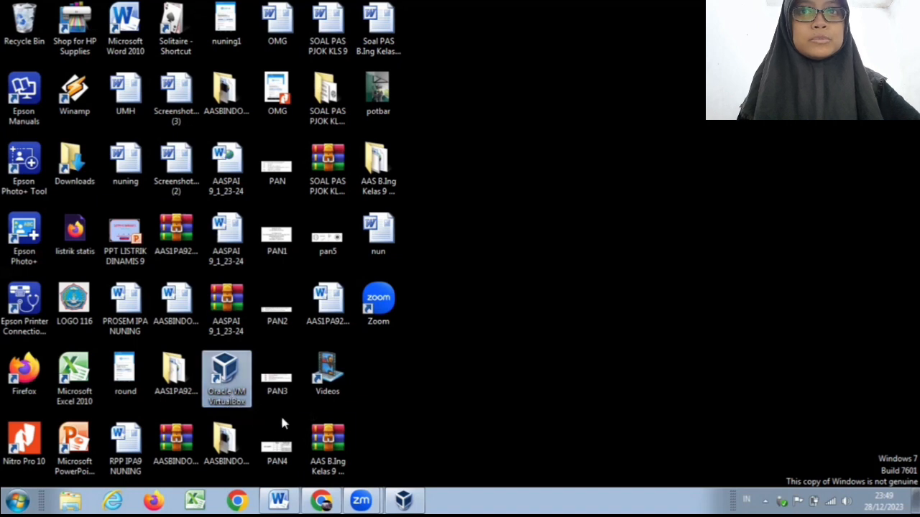
pyautogui.click(419, 499)
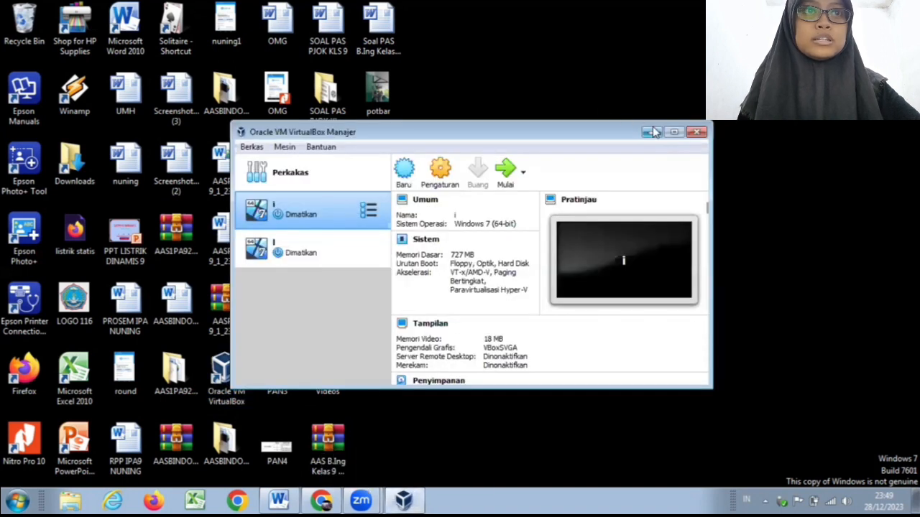
pyautogui.click(674, 132)
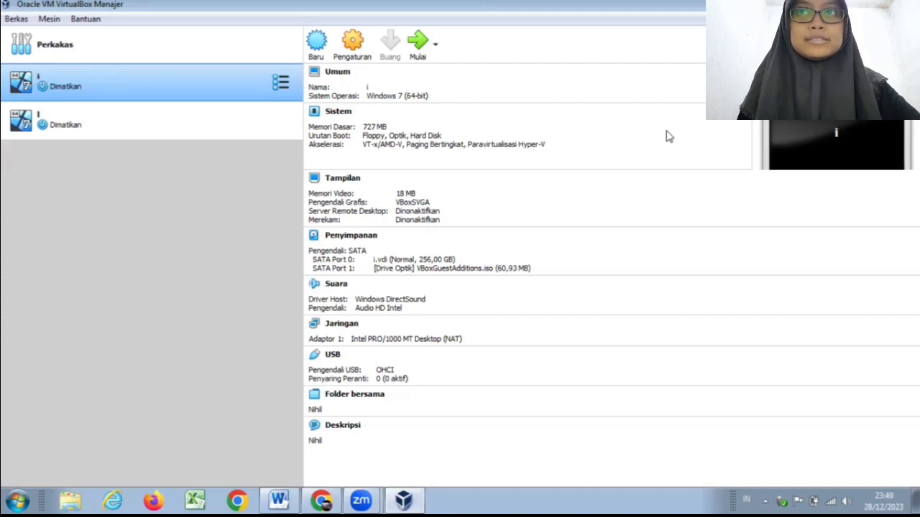
# Step: Start a new virtual machine and name it "Windows 7 64 bit"
pyautogui.click(326, 60)
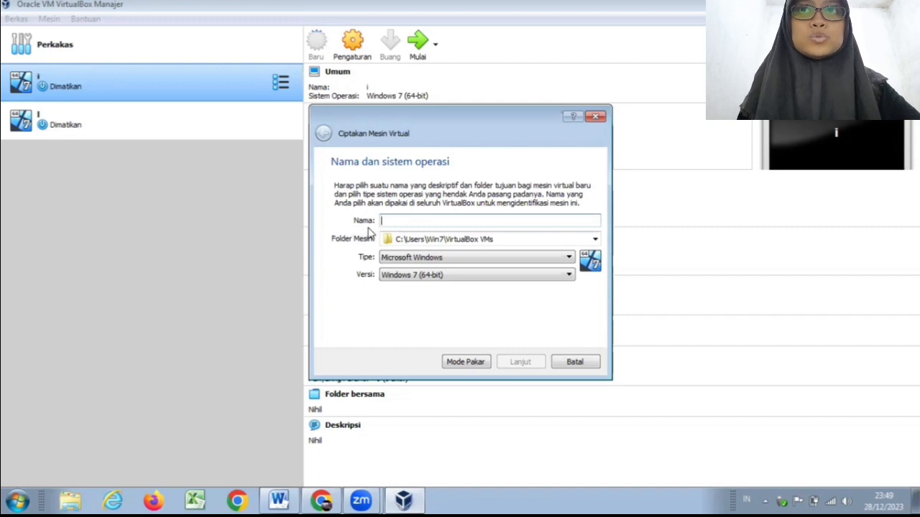
pyautogui.write('Windows')
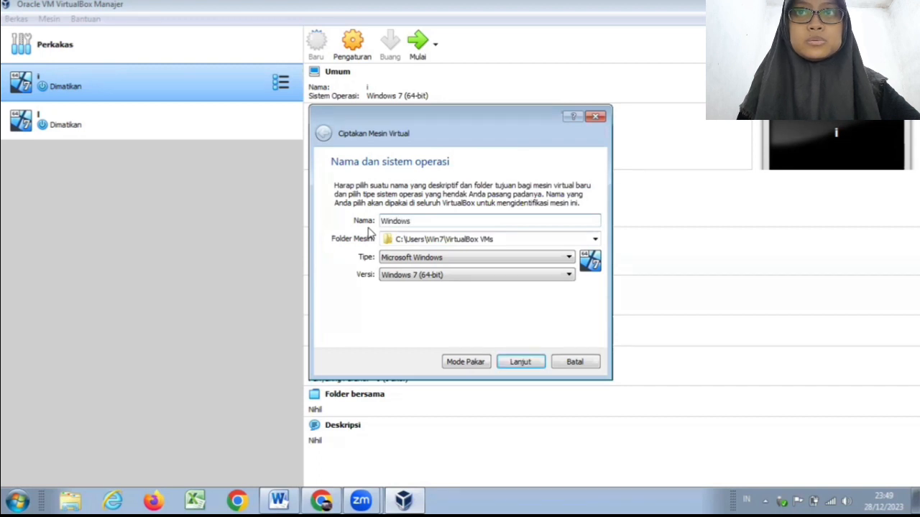
pyautogui.write(' 7 64')
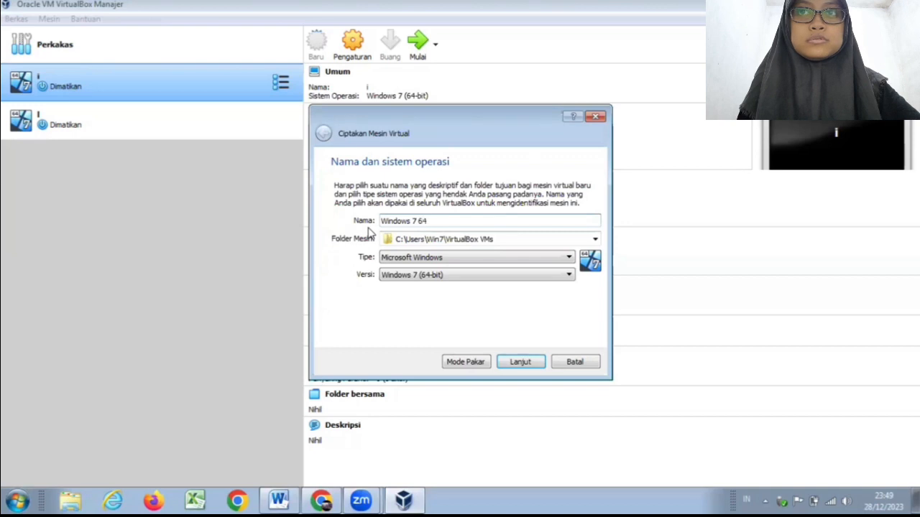
pyautogui.write(' bit')
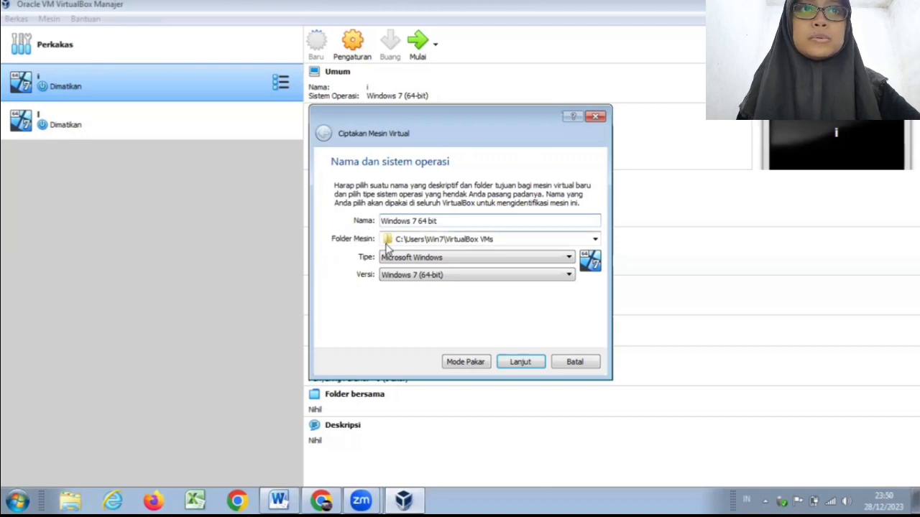
# Step: Create a folder named "Sistem Operasi" on Data (F:), use it as the machine folder, and accept the name and operating system settings
pyautogui.click(595, 240)
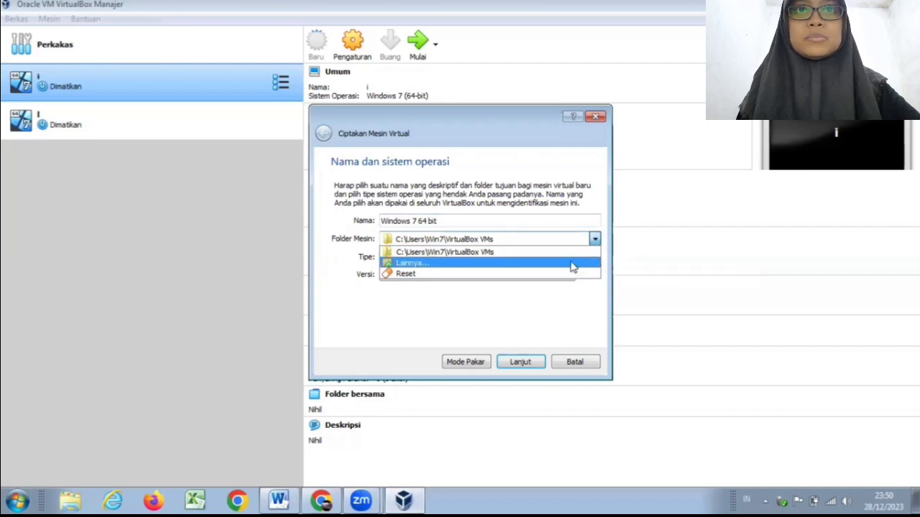
pyautogui.click(571, 264)
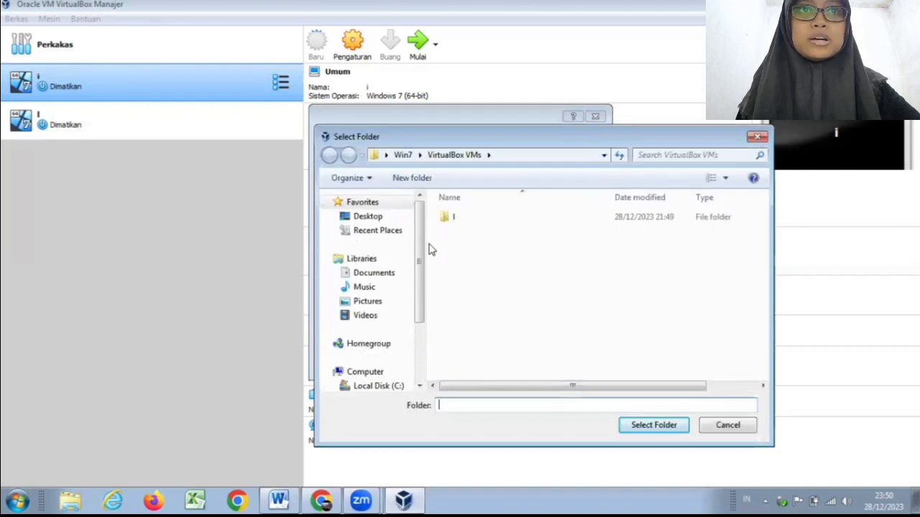
pyautogui.moveTo(421, 246); pyautogui.dragTo(422, 289)
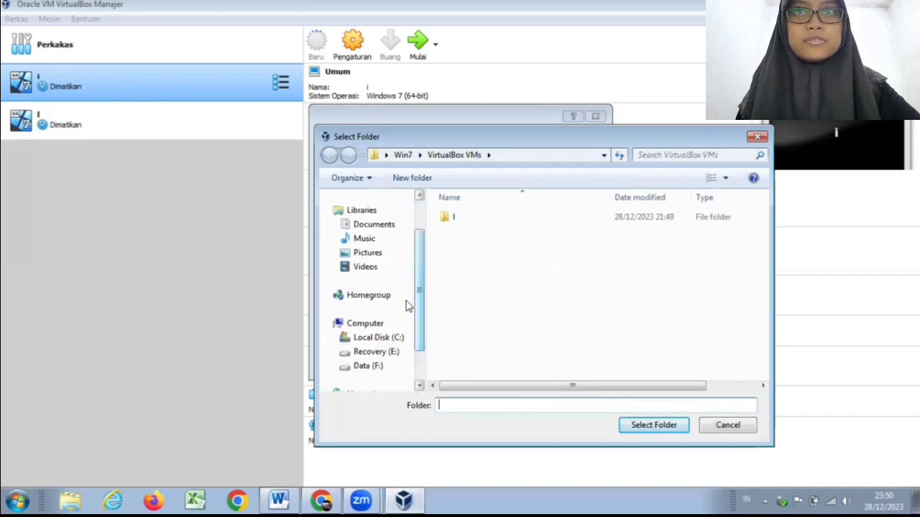
pyautogui.click(401, 368)
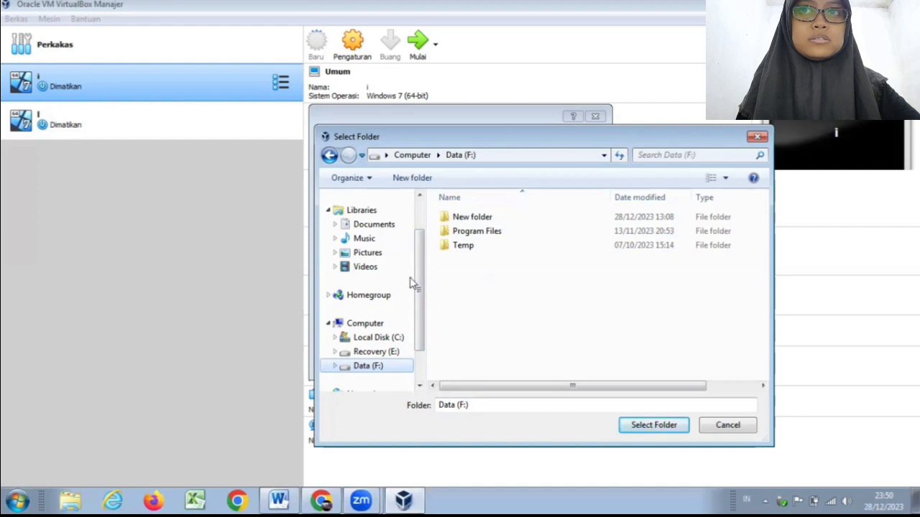
pyautogui.click(399, 181)
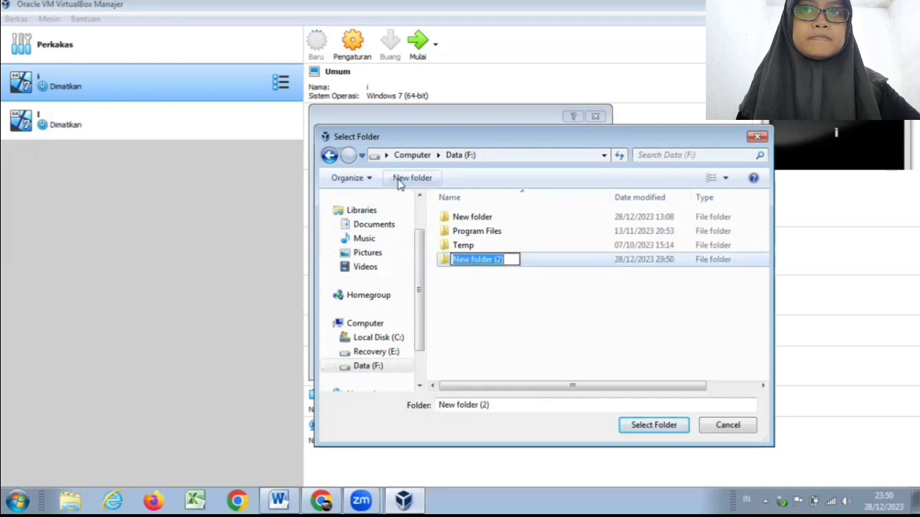
pyautogui.write('Sistem Operasi')
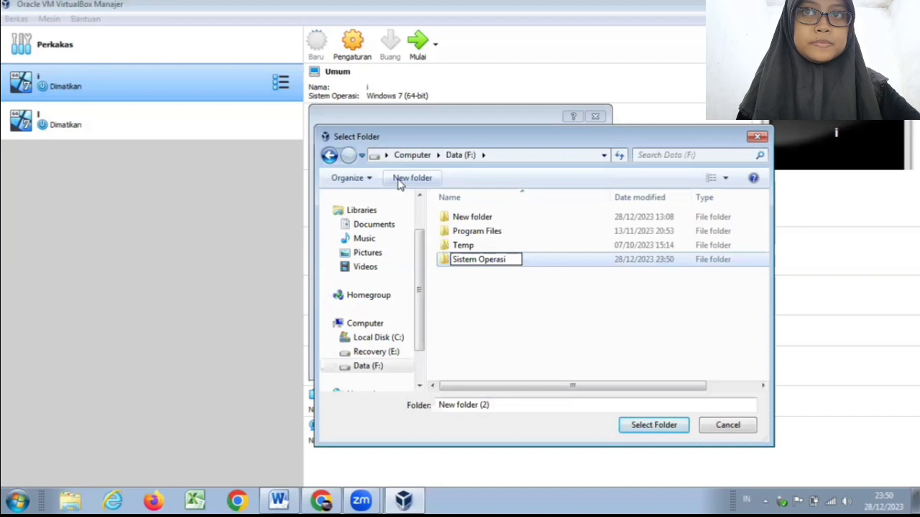
pyautogui.press('Return')
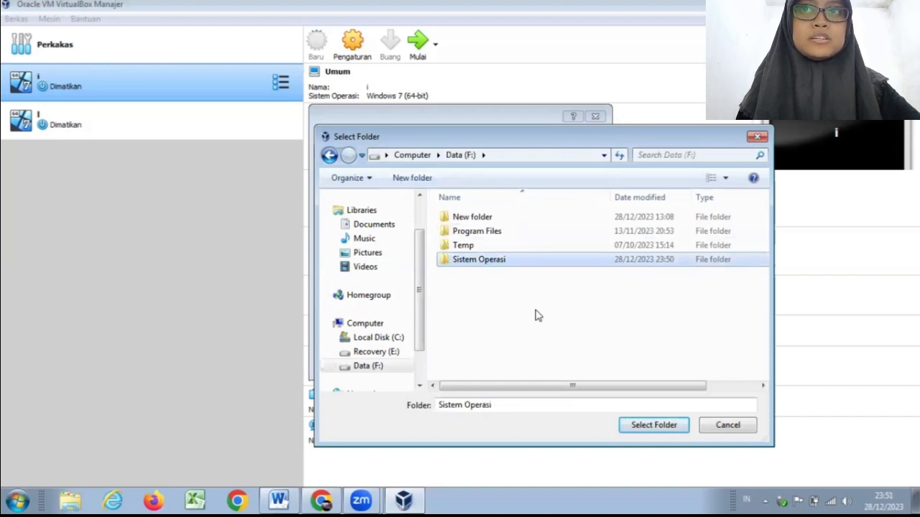
pyautogui.click(640, 429)
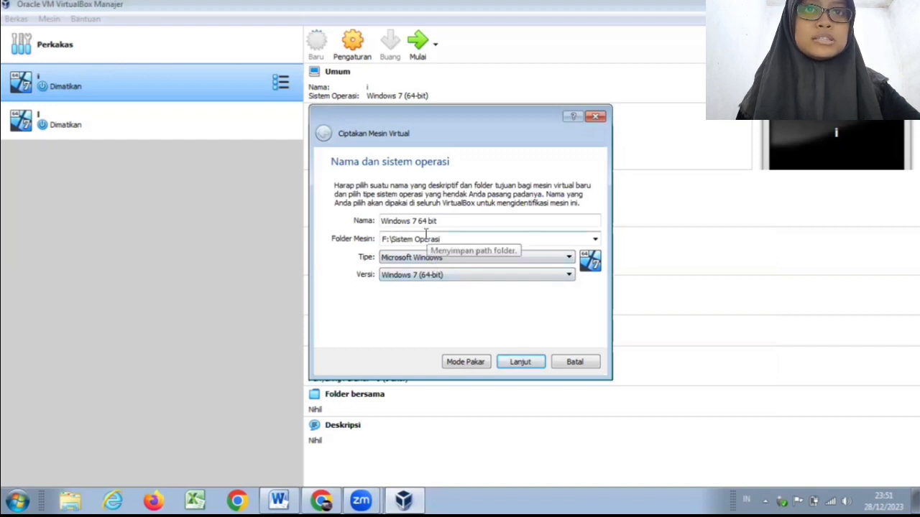
pyautogui.click(508, 367)
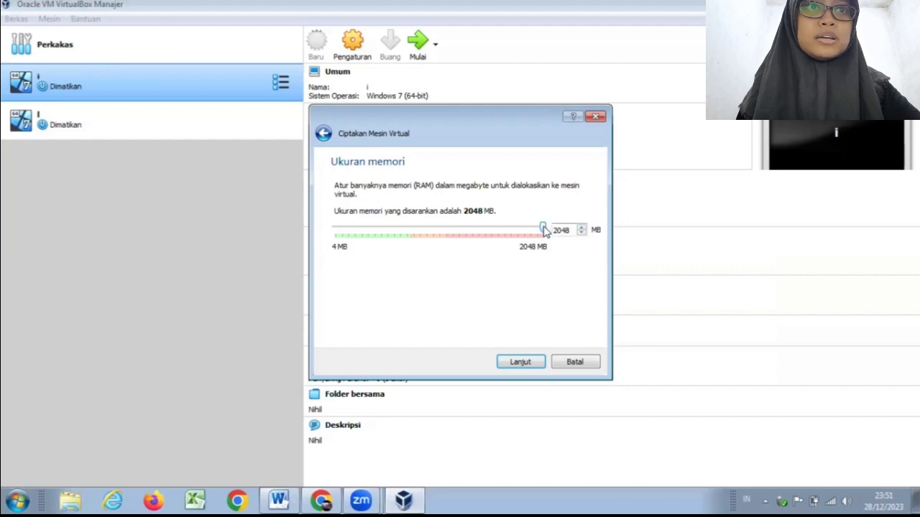
# Step: Set the virtual machine's memory size to 727 MB and continue to the hard disk options
pyautogui.moveTo(544, 228); pyautogui.dragTo(409, 229)
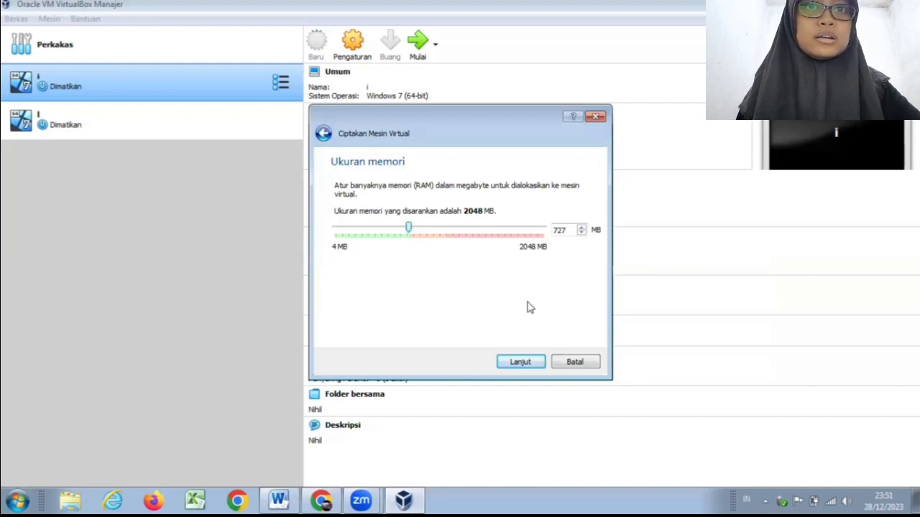
pyautogui.click(522, 362)
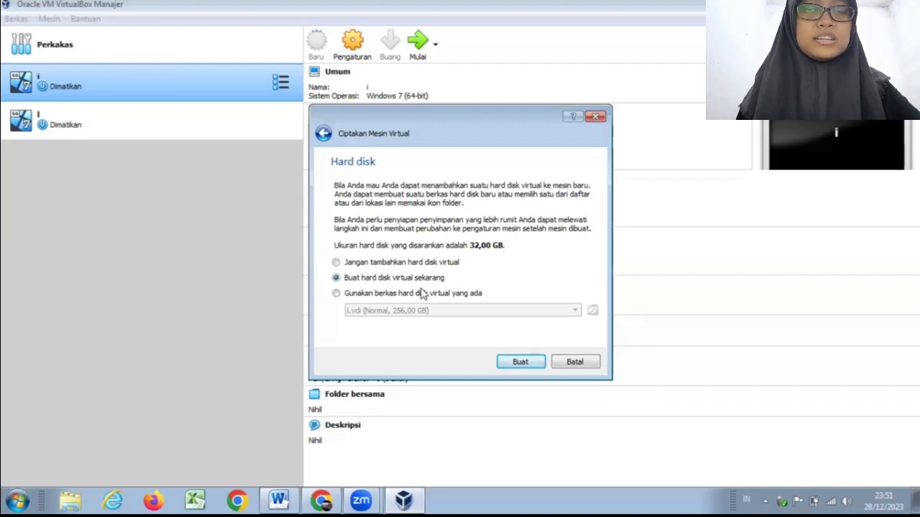
pyautogui.click(336, 294)
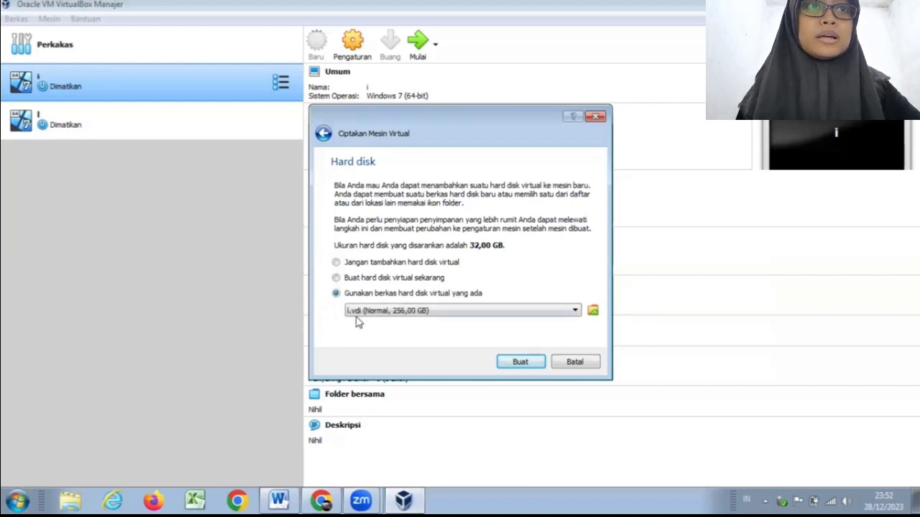
pyautogui.click(574, 311)
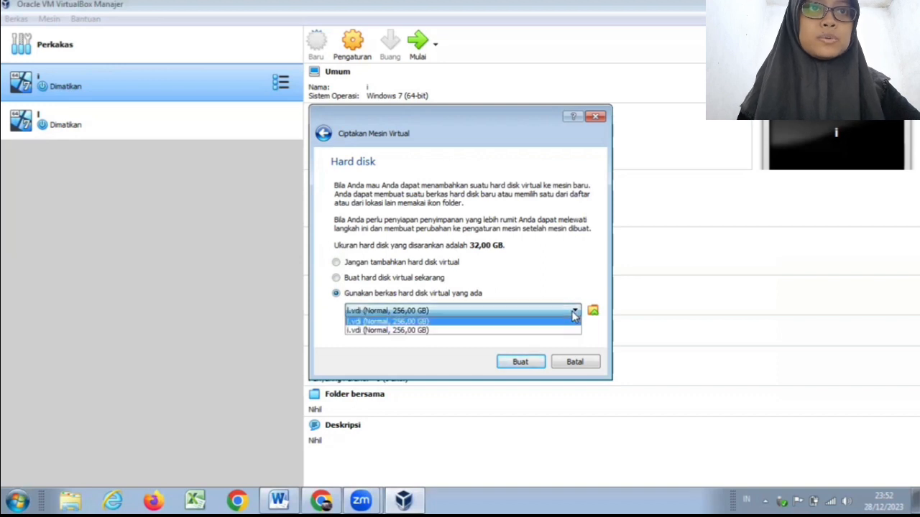
pyautogui.click(574, 311)
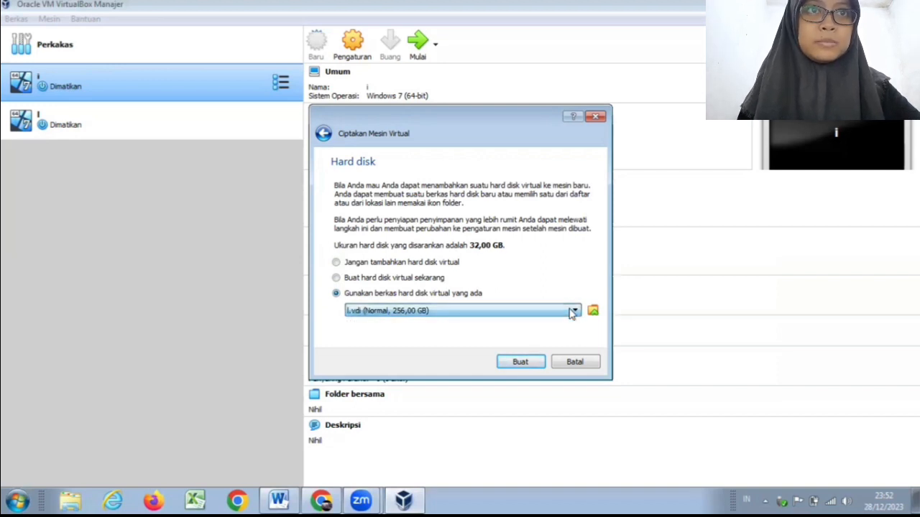
pyautogui.click(408, 283)
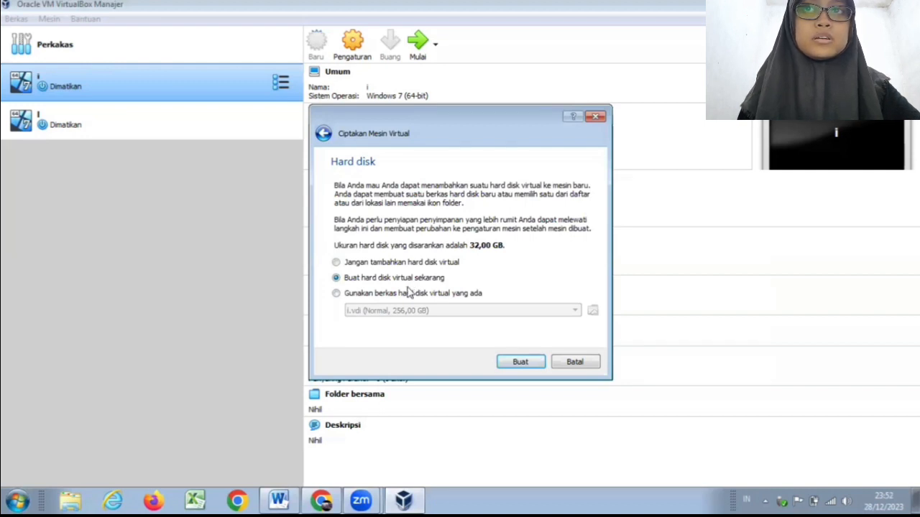
# Step: Start creating a new virtual hard disk of type VDI (VirtualBox Disk Image) with dynamically allocated storage
pyautogui.click(506, 365)
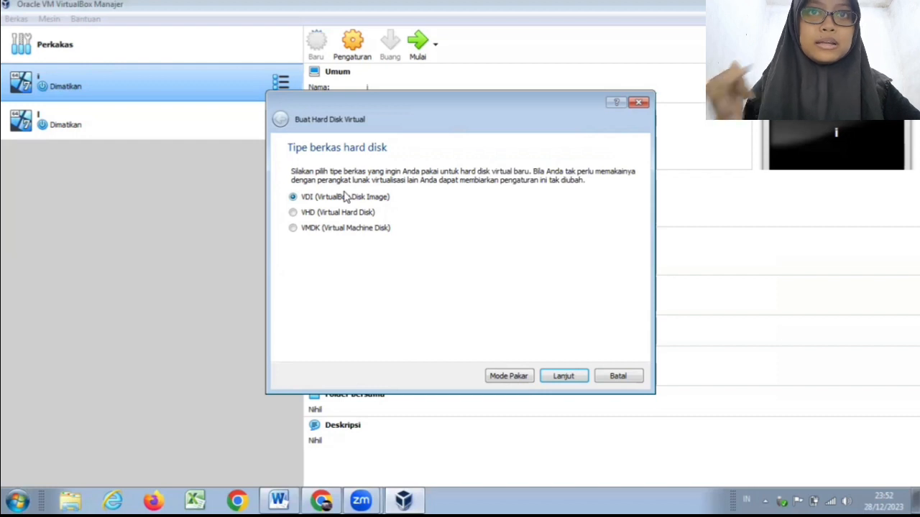
pyautogui.click(296, 216)
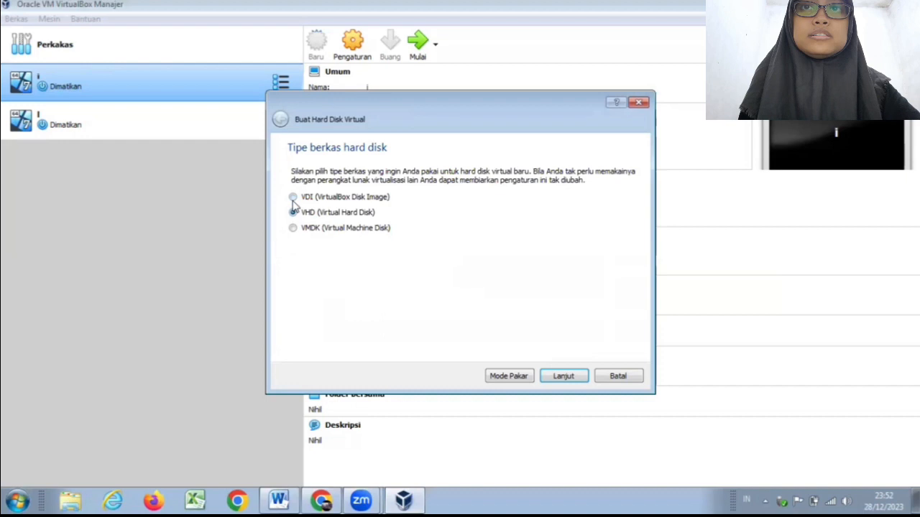
pyautogui.click(294, 199)
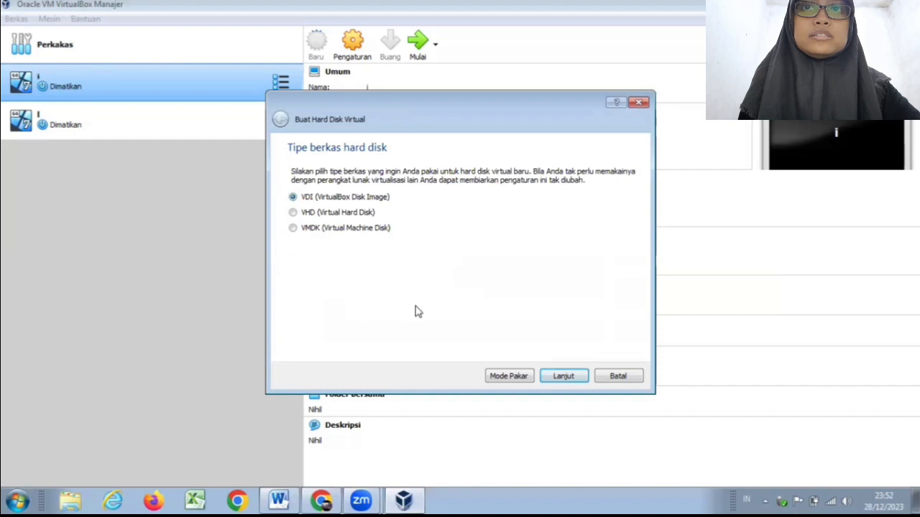
pyautogui.click(564, 376)
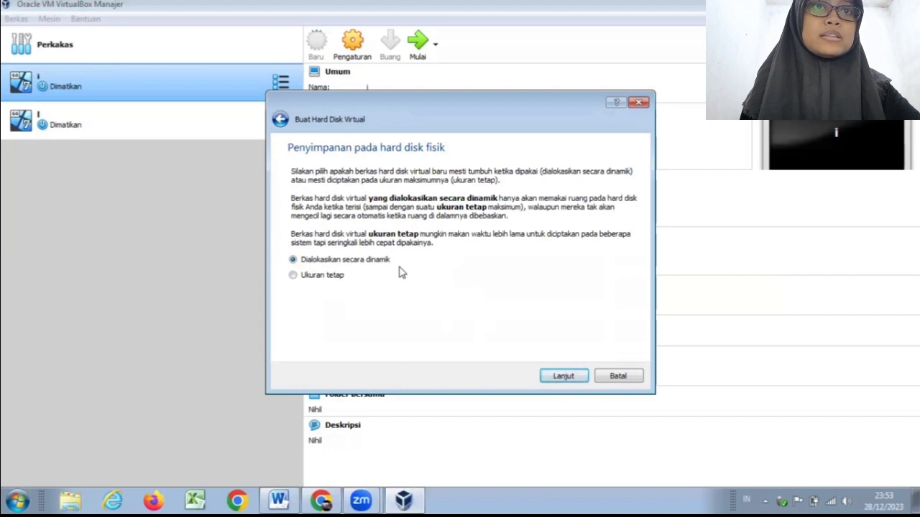
pyautogui.click(564, 377)
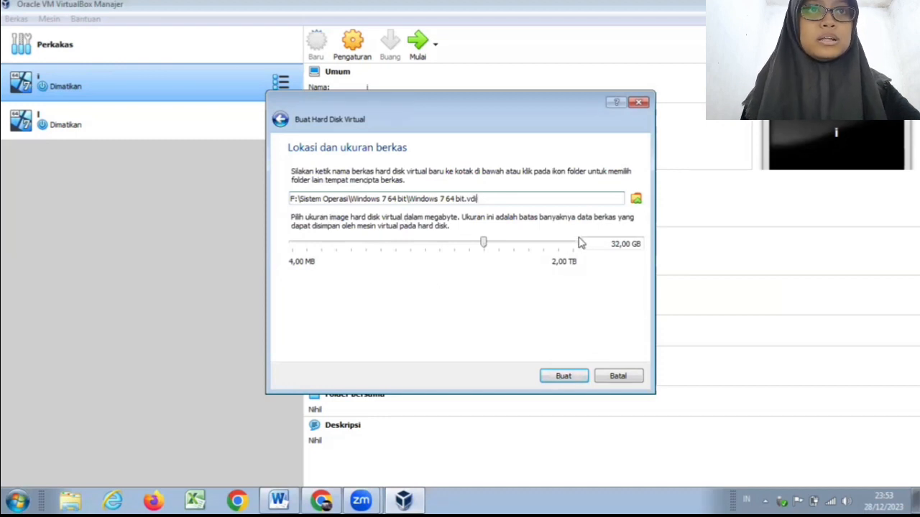
# Step: Set the virtual hard disk size to 256 GB, keep the suggested file location, and create the disk
pyautogui.click(633, 201)
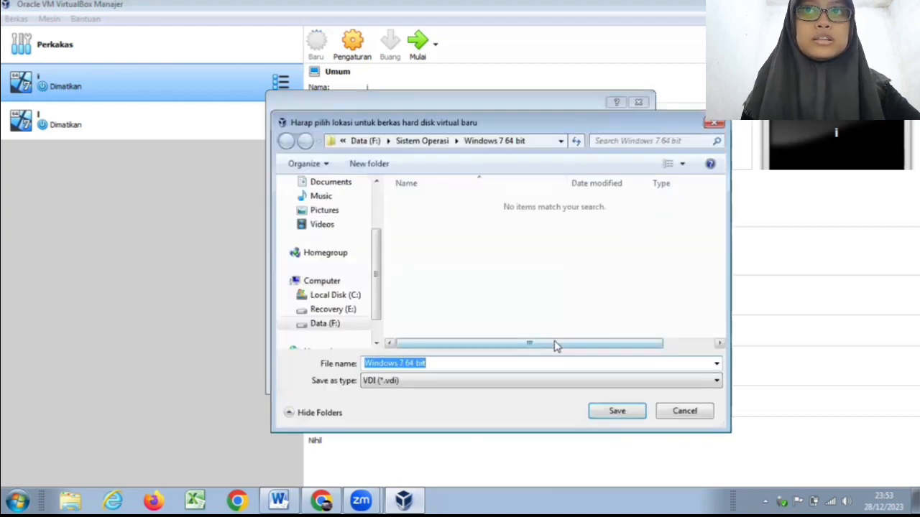
pyautogui.click(684, 412)
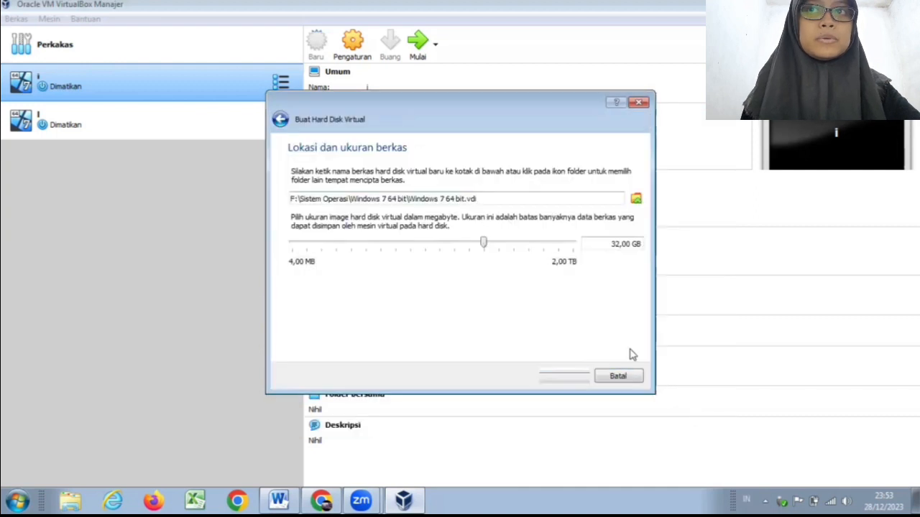
pyautogui.moveTo(434, 248)
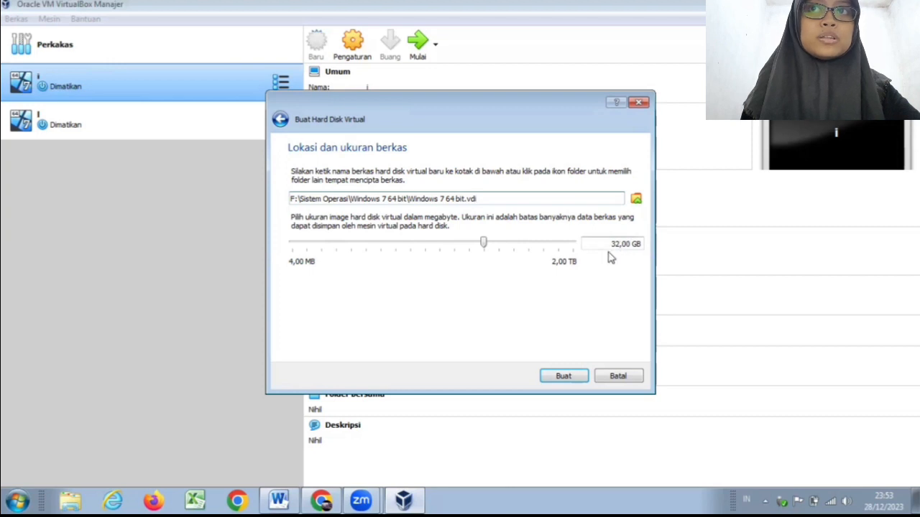
pyautogui.click(562, 243)
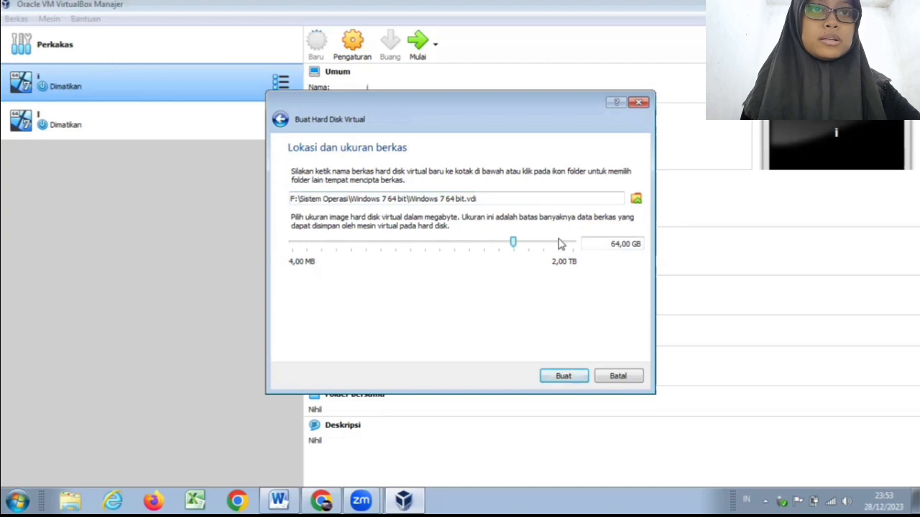
pyautogui.click(562, 243)
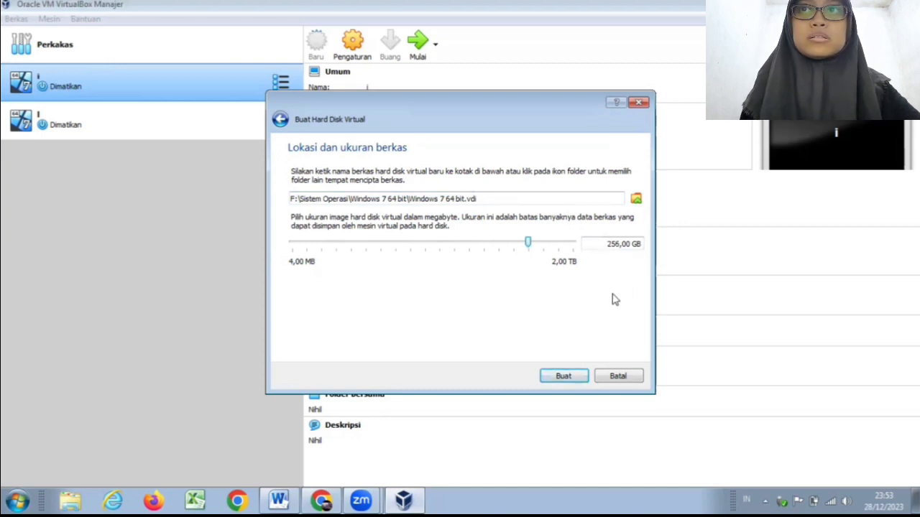
pyautogui.click(564, 378)
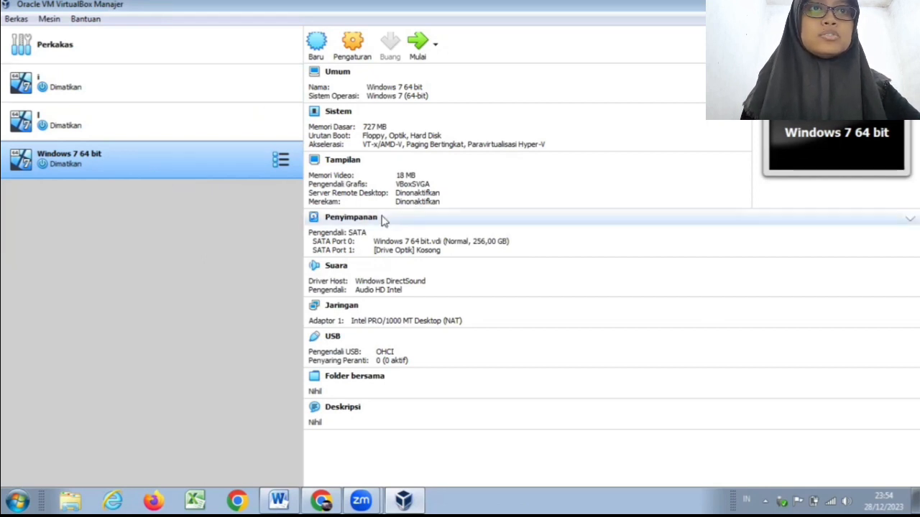
pyautogui.click(424, 259)
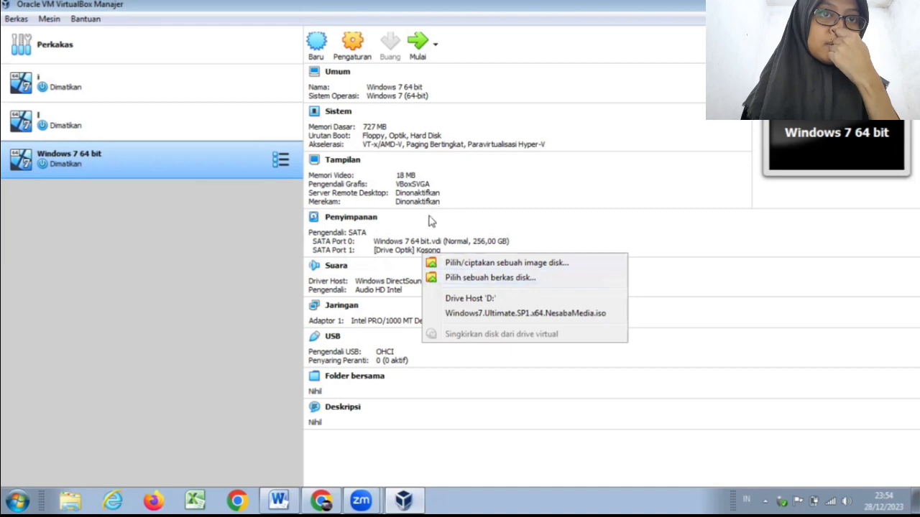
pyautogui.click(174, 248)
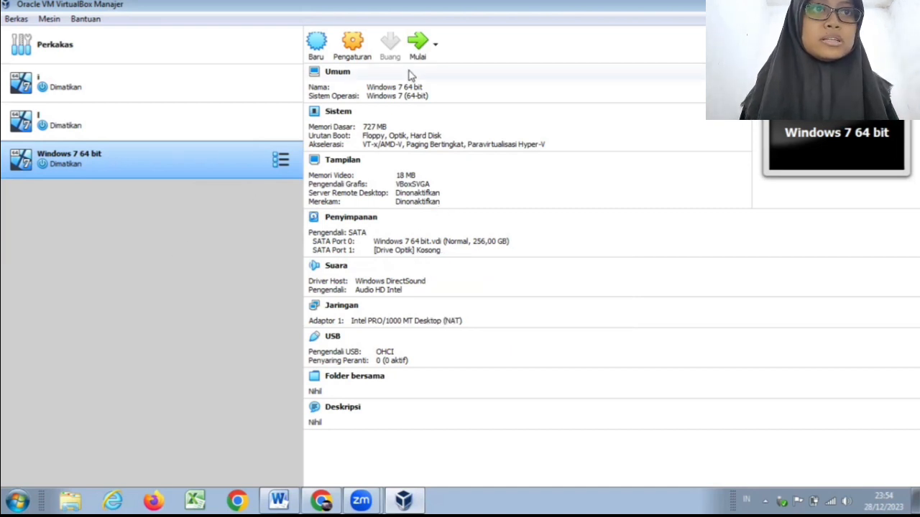
# Step: Load the Windows7.Ultimate.SP1.x64.NesabaMedia disc image from Downloads into the Windows 7 64 bit machine's empty optical drive and save the settings
pyautogui.click(363, 62)
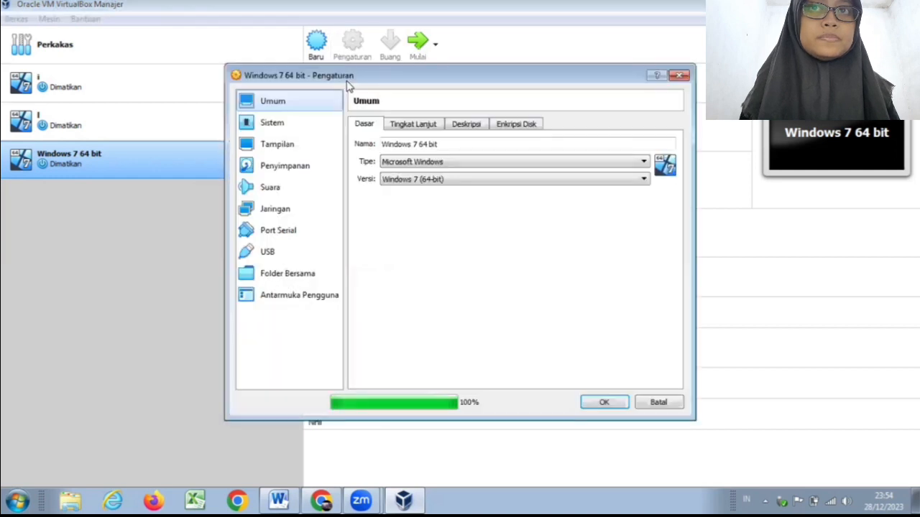
pyautogui.click(323, 171)
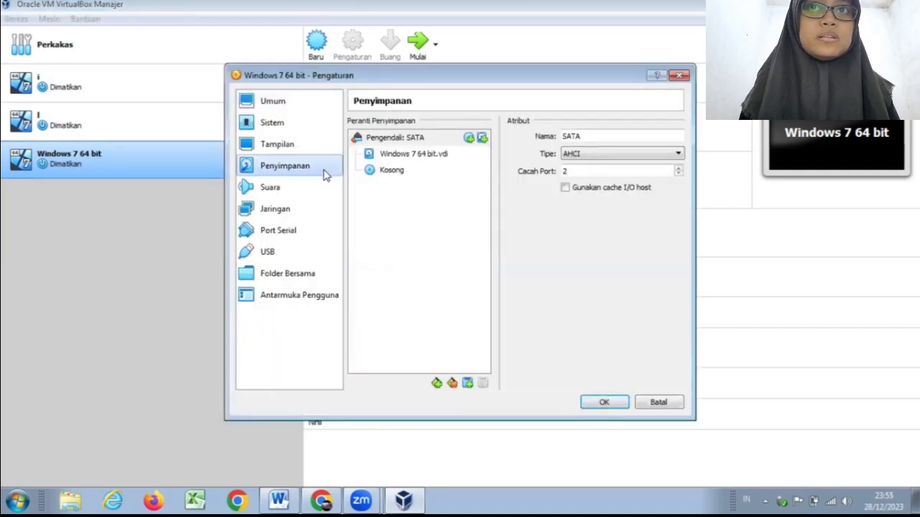
pyautogui.click(400, 171)
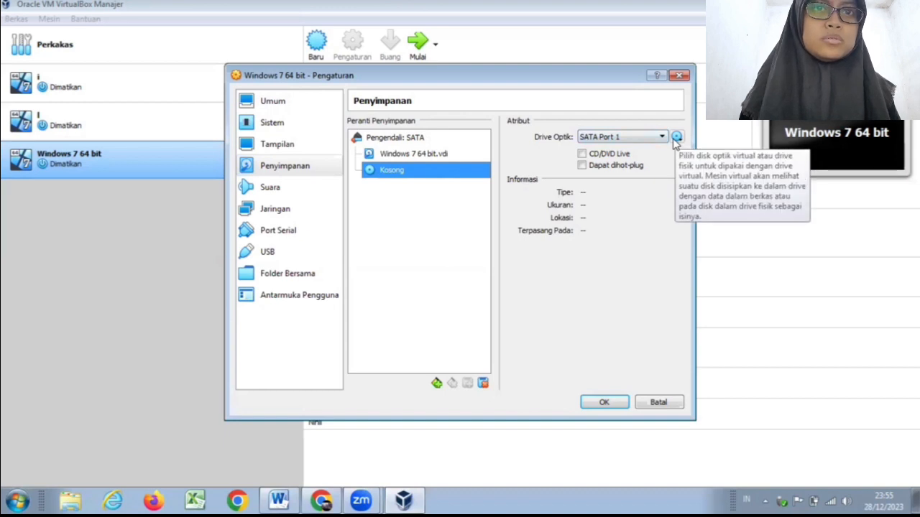
pyautogui.click(677, 138)
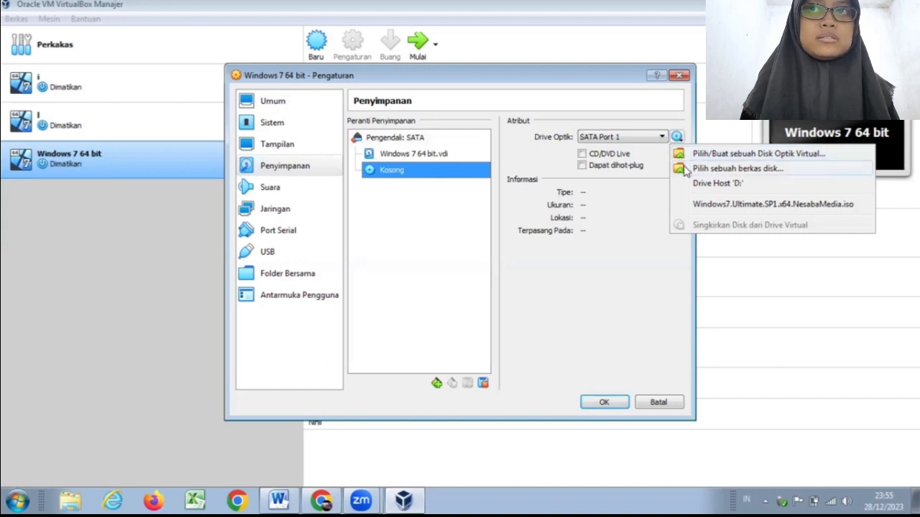
pyautogui.click(684, 170)
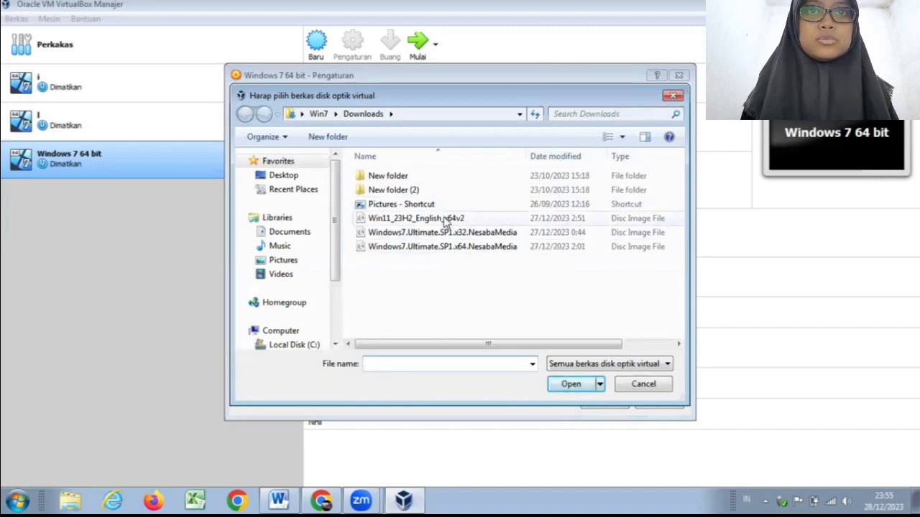
pyautogui.click(447, 256)
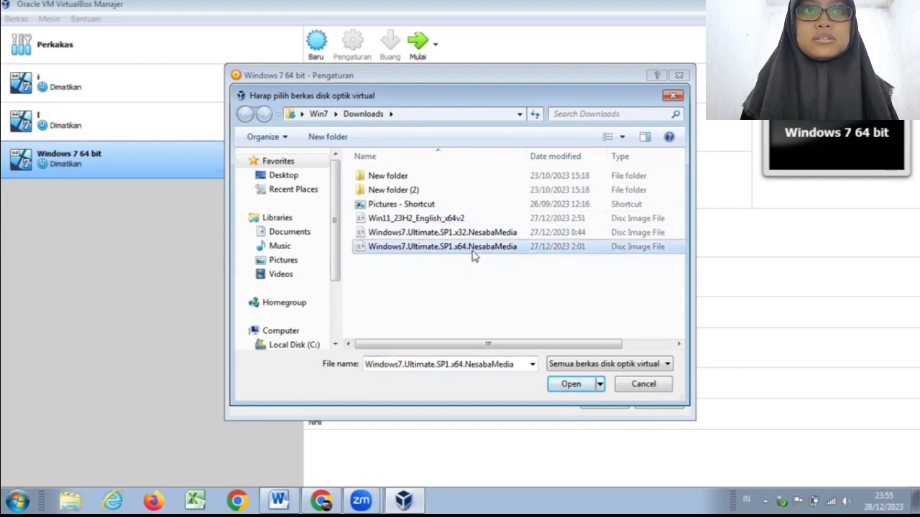
pyautogui.click(555, 388)
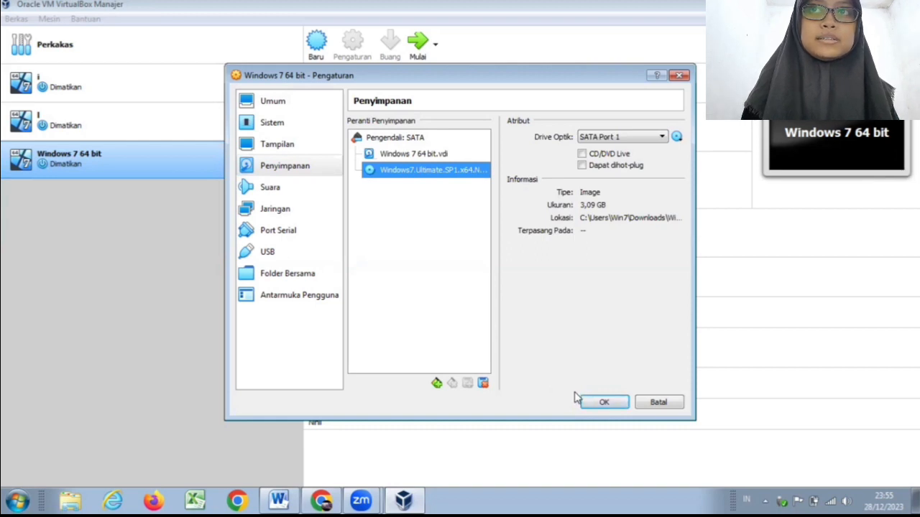
pyautogui.click(586, 404)
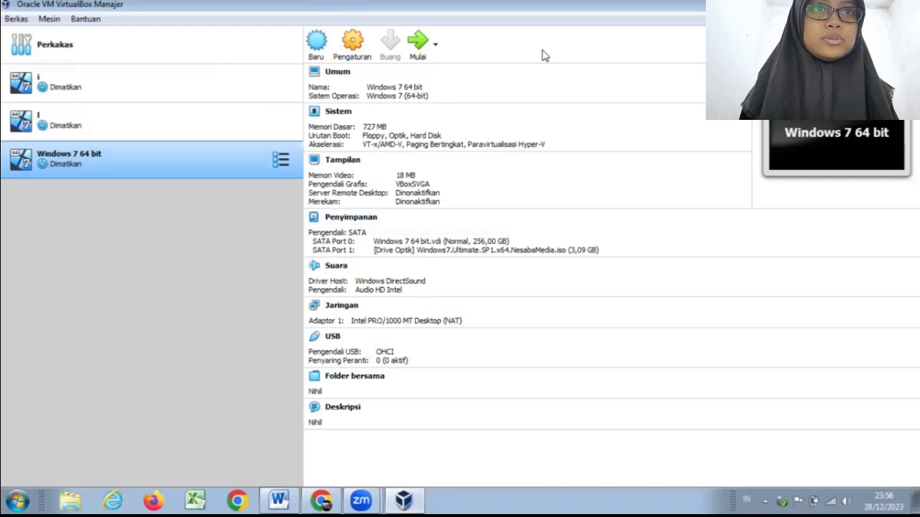
# Step: Start the Windows 7 64 bit virtual machine, dismiss its keyboard and mouse notifications, and maximize its window
pyautogui.click(410, 59)
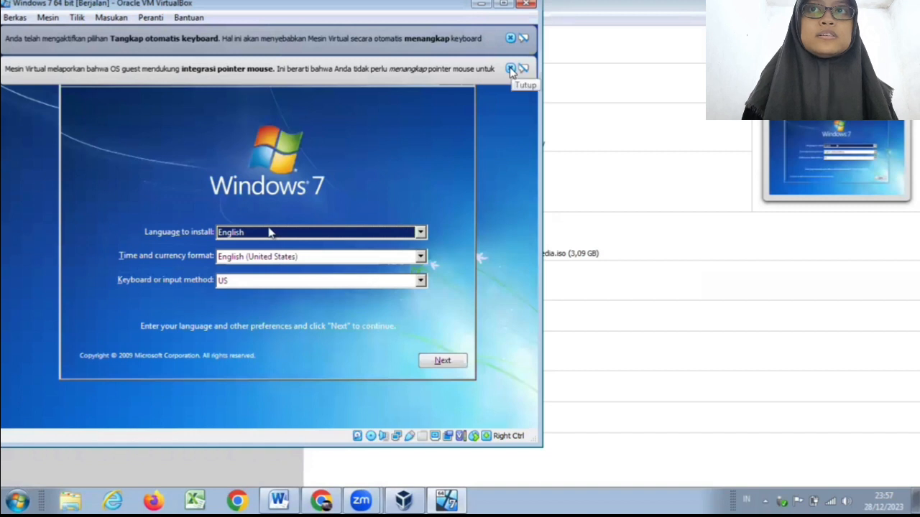
pyautogui.click(510, 68)
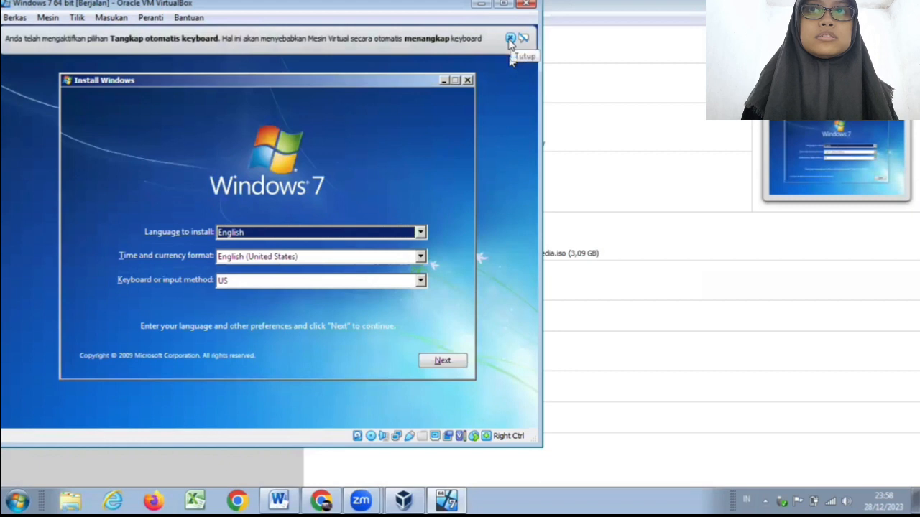
pyautogui.click(510, 39)
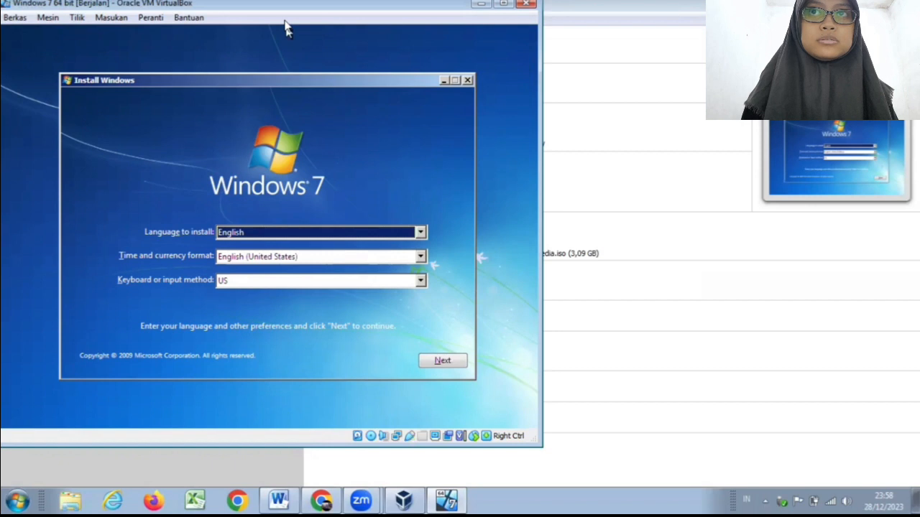
pyautogui.moveTo(288, 5); pyautogui.dragTo(321, 51)
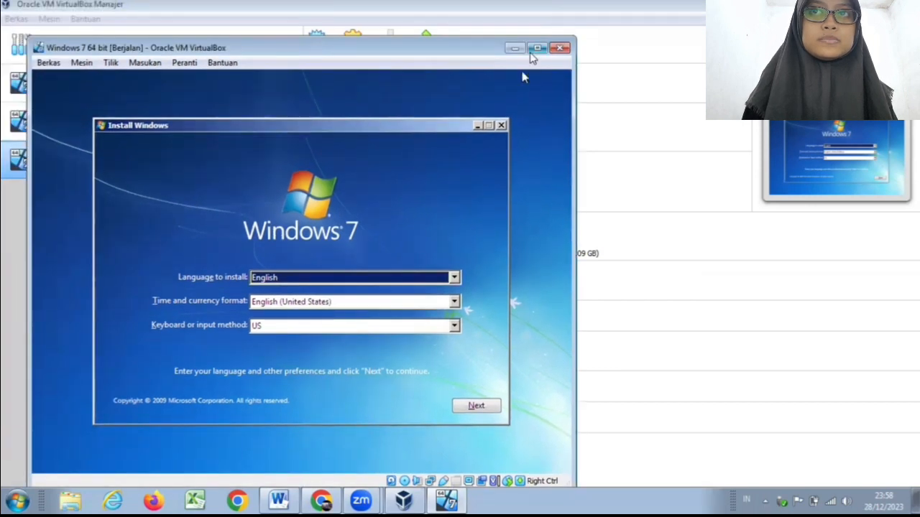
pyautogui.click(536, 48)
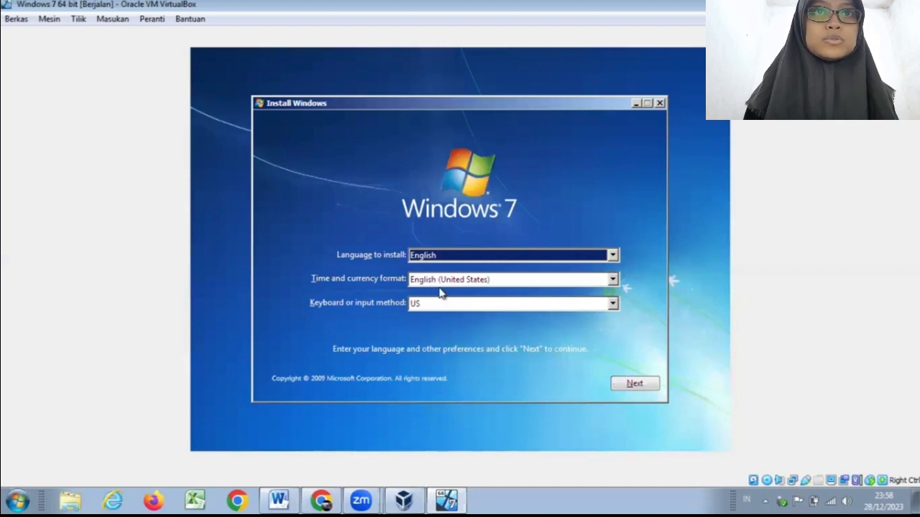
# Step: Set the Windows installer's time and currency format to Indonesian (Indonesia) and continue
pyautogui.click(613, 284)
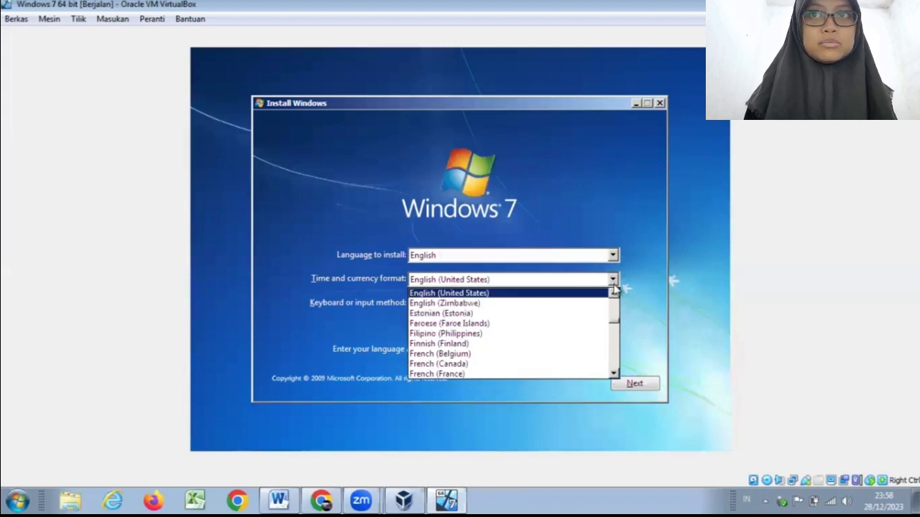
pyautogui.press('i')
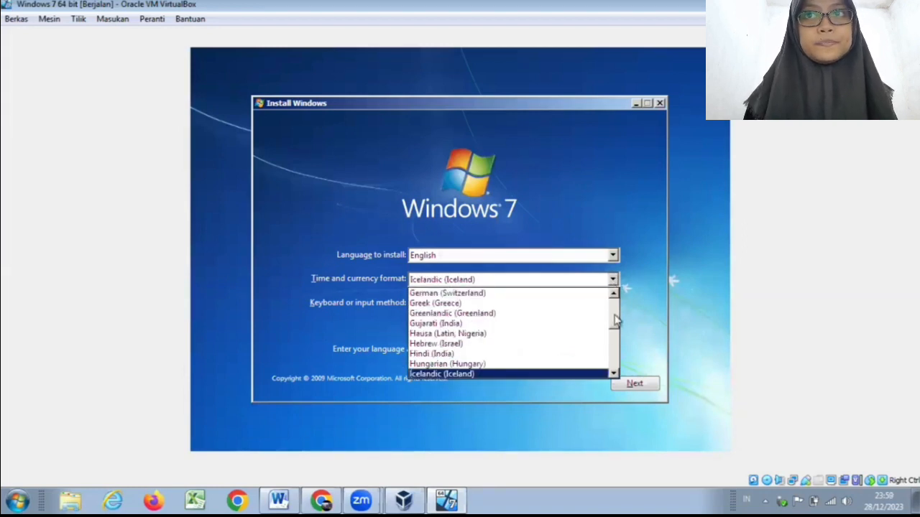
pyautogui.press('i')
pyautogui.press('i')
pyautogui.press('i')
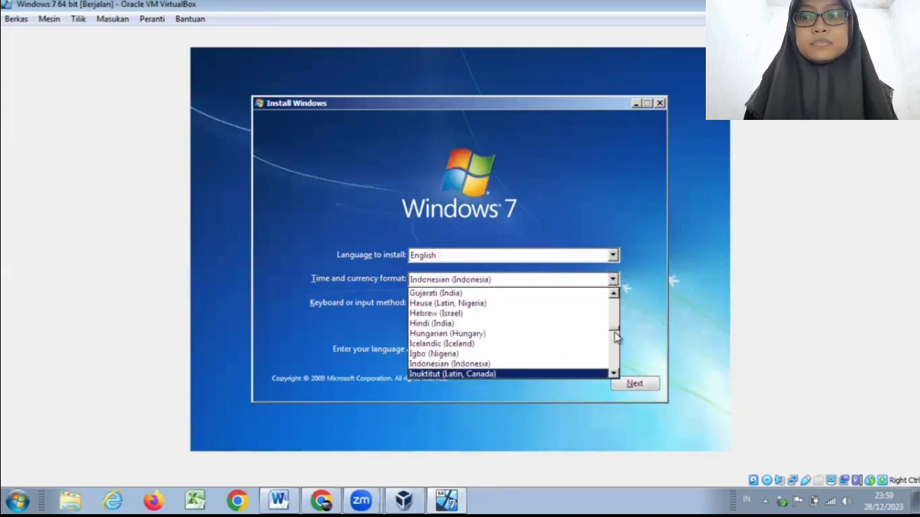
pyautogui.press('Up')
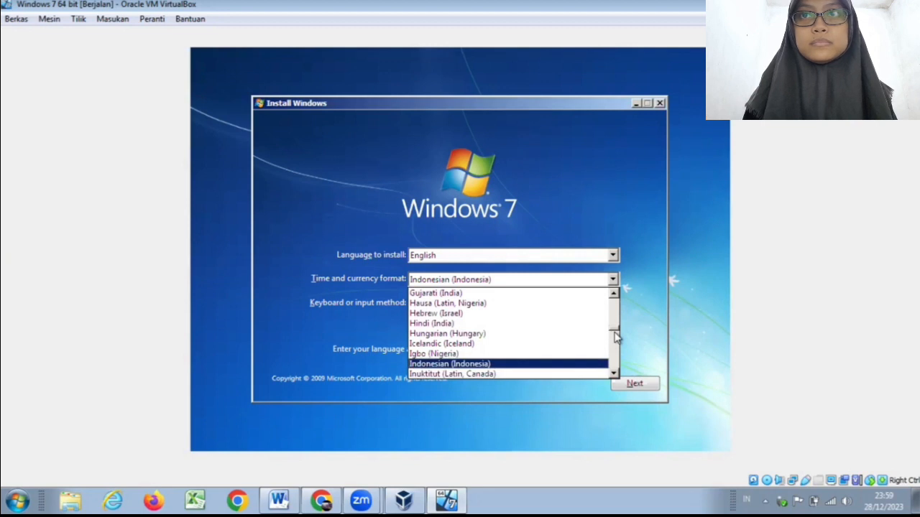
pyautogui.press('Return')
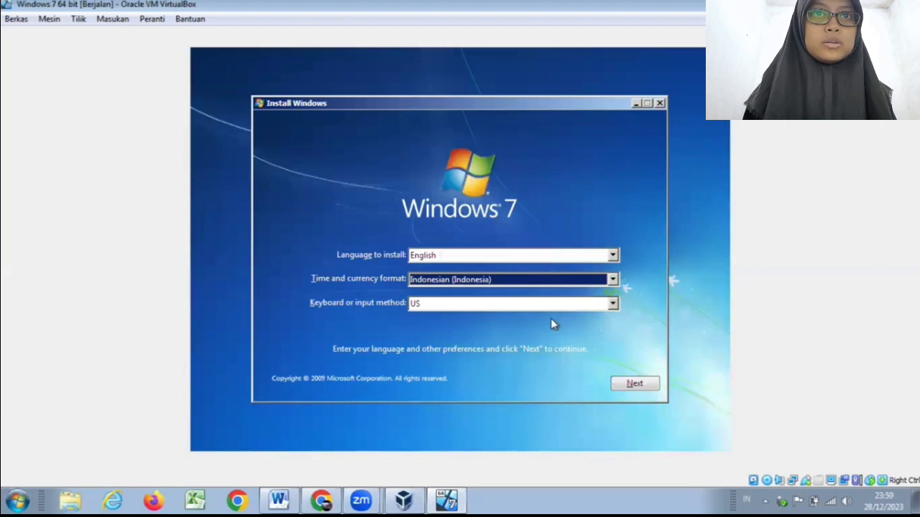
pyautogui.click(622, 386)
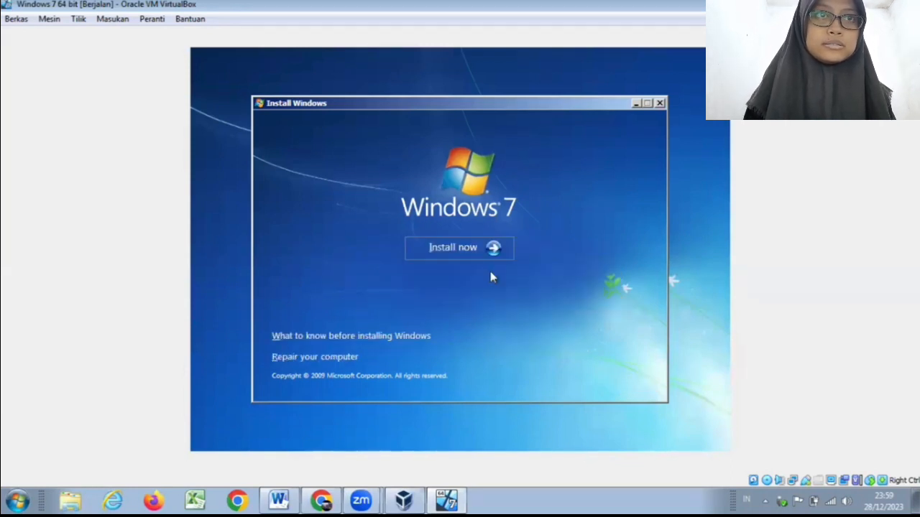
# Step: Start the Windows 7 installation, accept the license terms, and choose the Custom (advanced) installation type
pyautogui.click(456, 244)
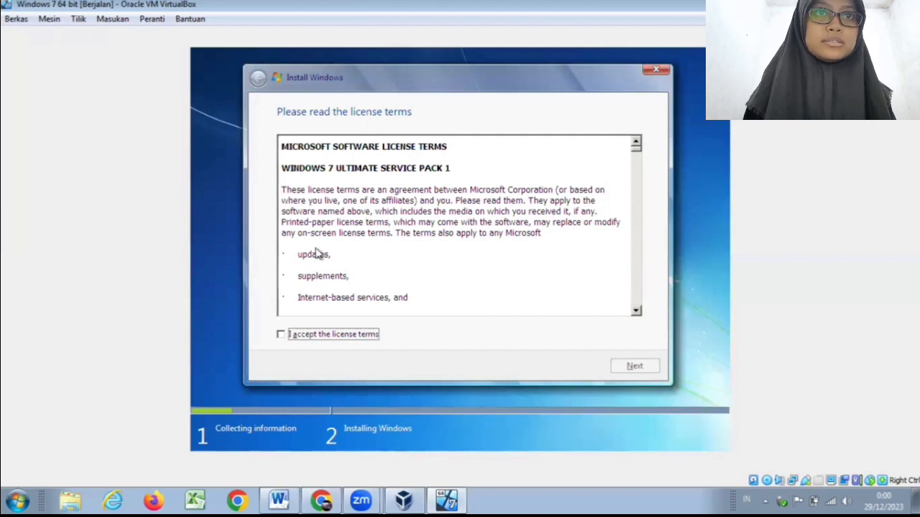
pyautogui.click(281, 334)
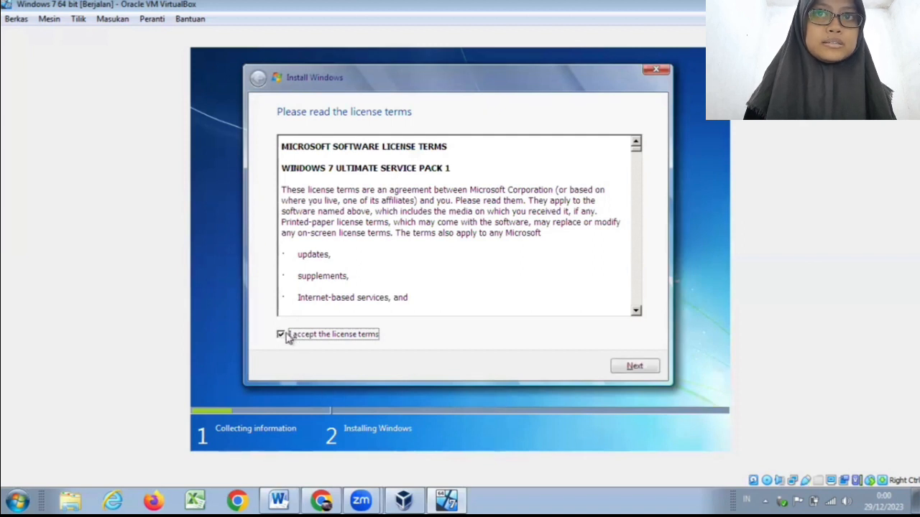
pyautogui.click(615, 372)
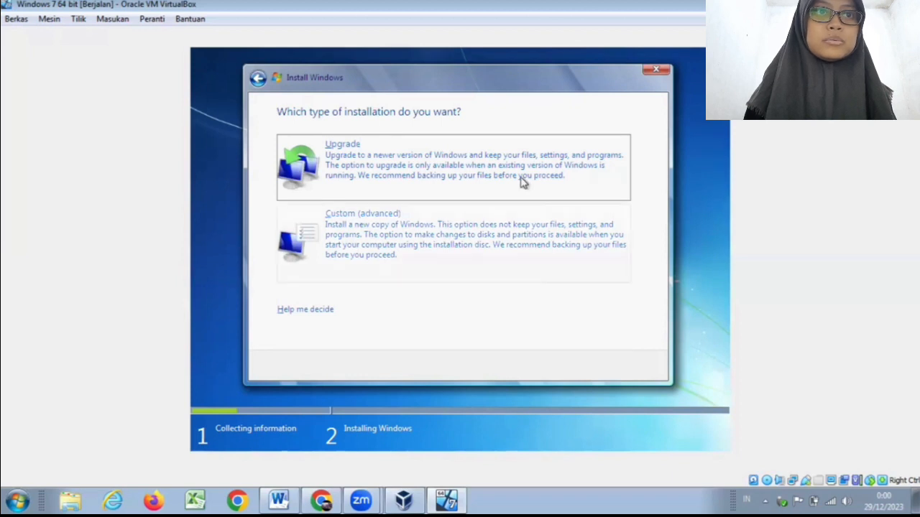
pyautogui.click(384, 271)
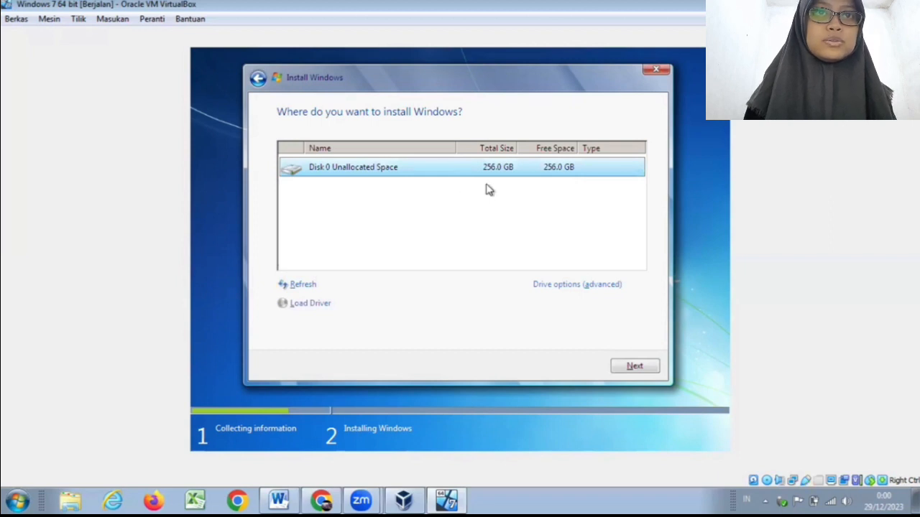
# Step: Create a 204800 MB partition in Disk 0's unallocated space, allowing additional system partitions, and install Windows on Disk 0 Partition 2
pyautogui.click(549, 287)
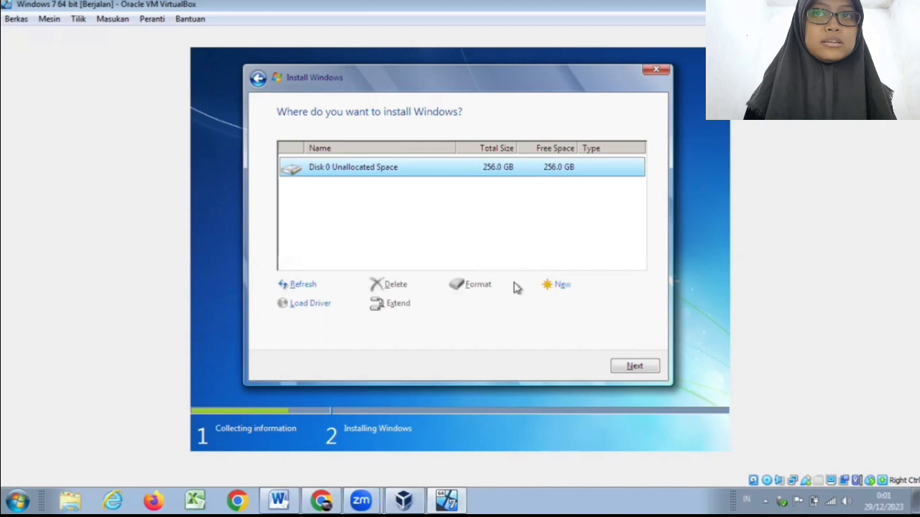
pyautogui.click(546, 288)
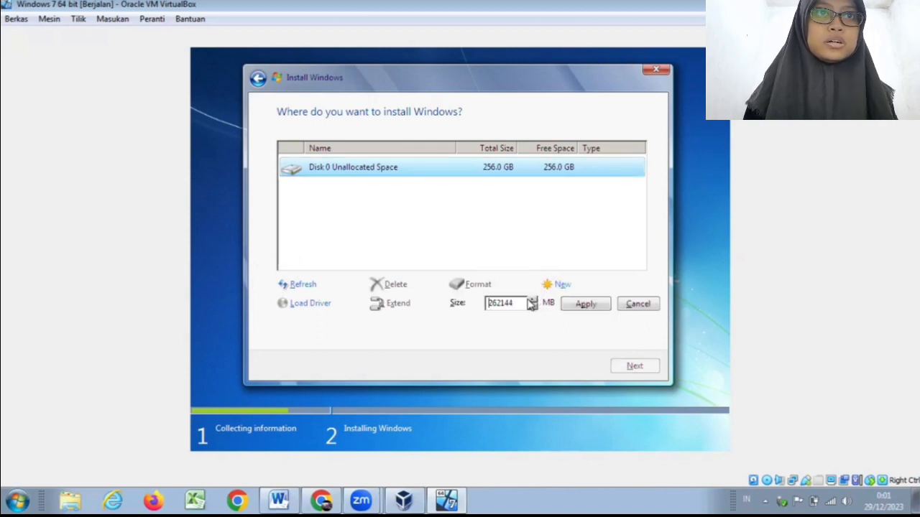
pyautogui.click(524, 300)
pyautogui.press('BackSpace')
pyautogui.press('BackSpace')
pyautogui.press('BackSpace')
pyautogui.press('BackSpace')
pyautogui.press('BackSpace')
pyautogui.press('BackSpace')
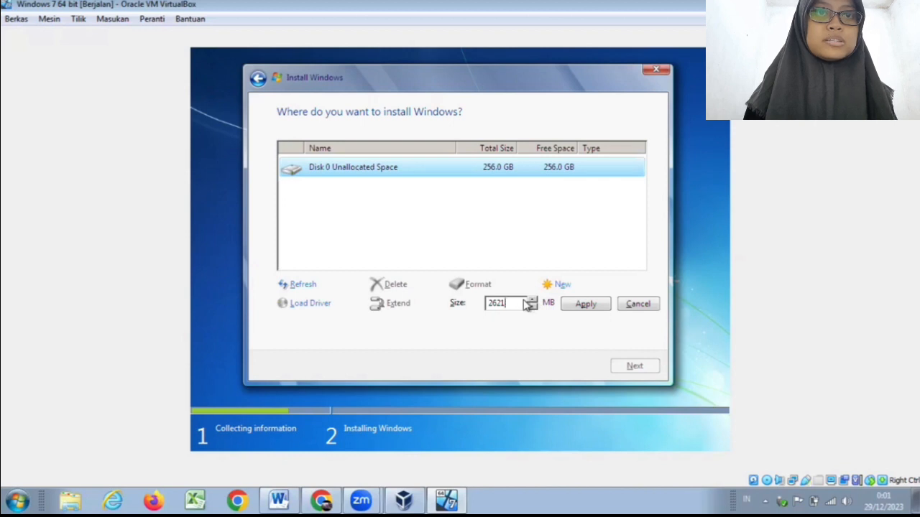
pyautogui.write('2')
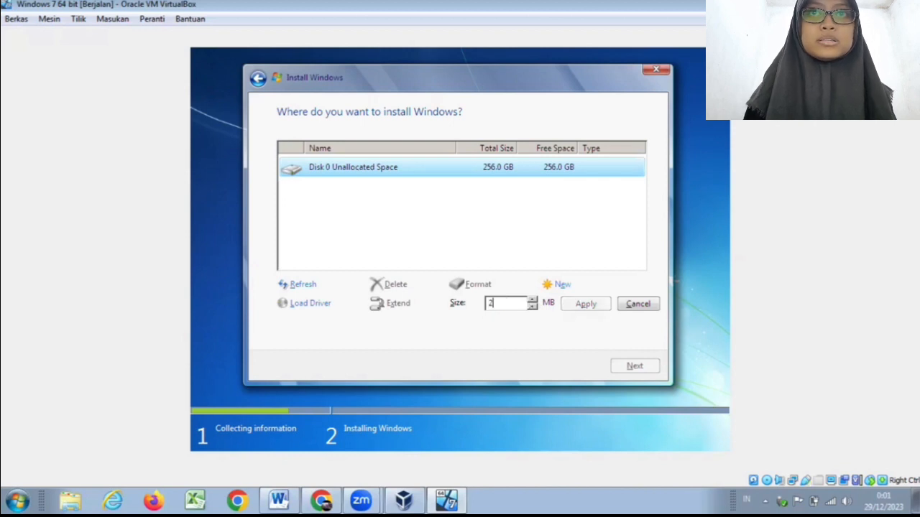
pyautogui.write('04800')
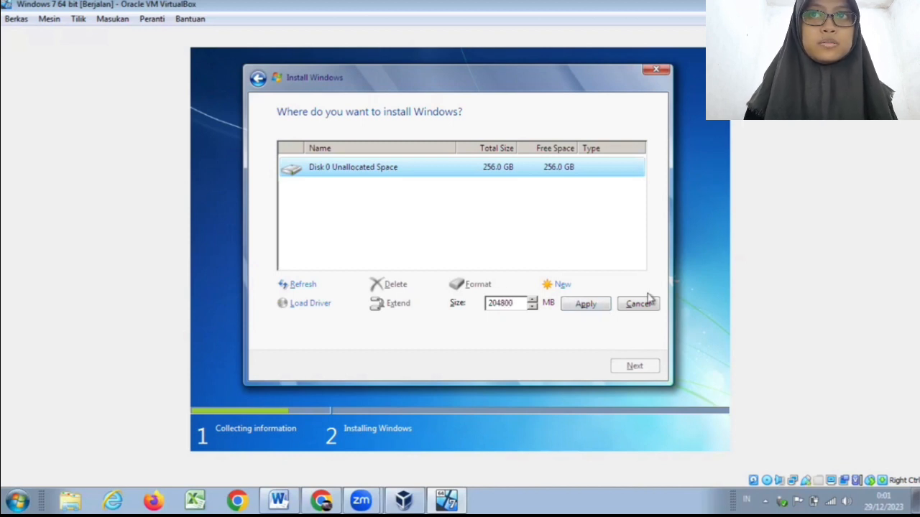
pyautogui.click(605, 306)
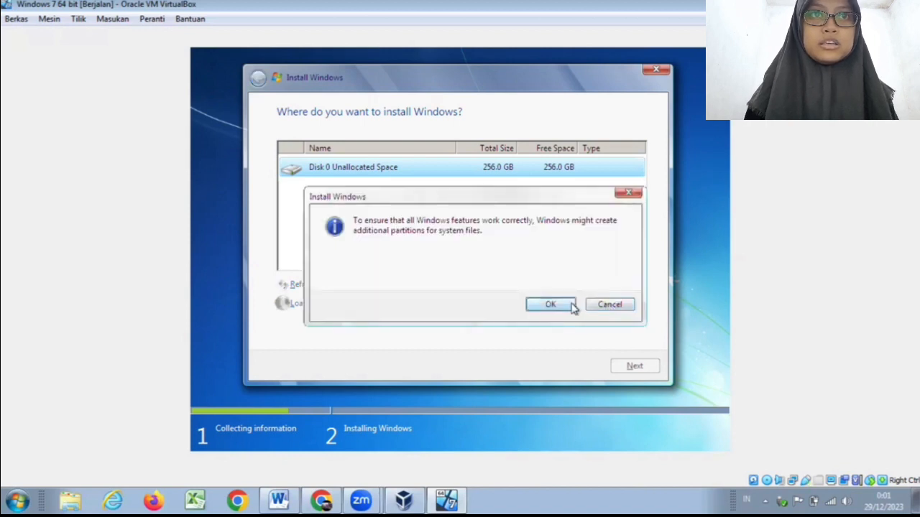
pyautogui.click(571, 306)
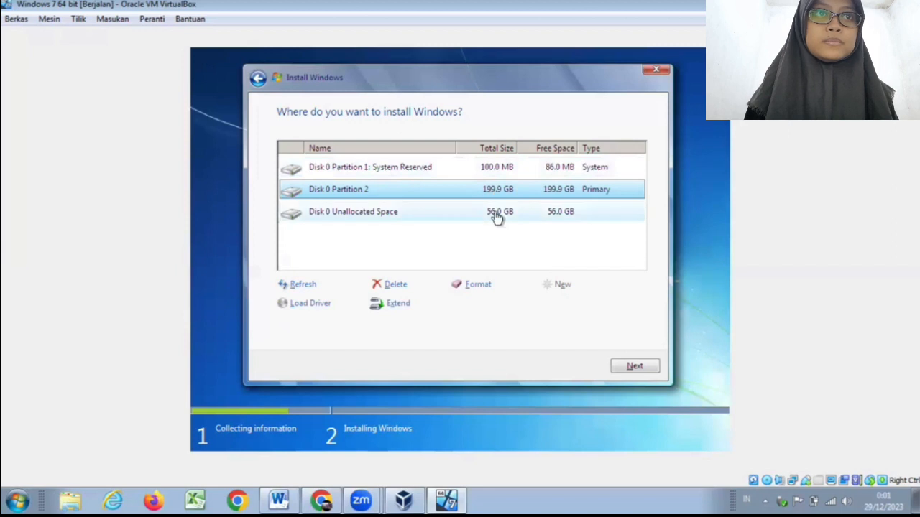
pyautogui.click(632, 366)
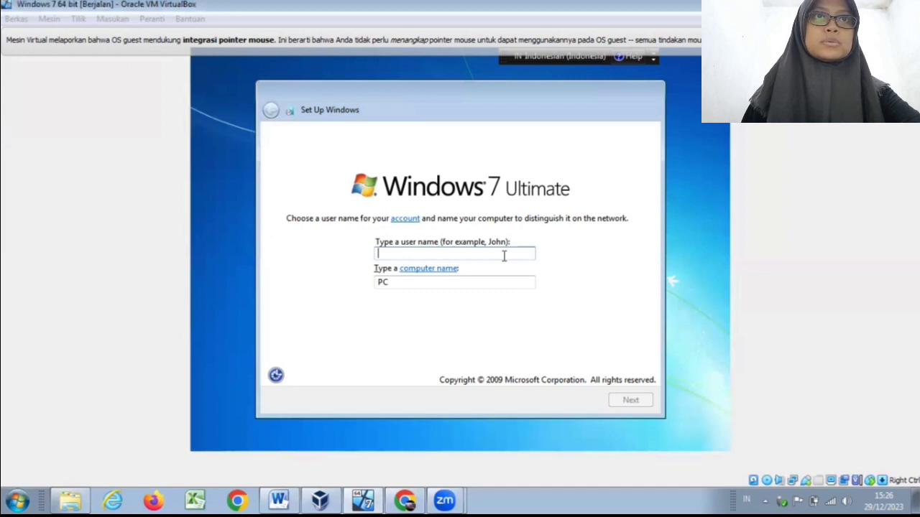
# Step: Enter the account's user name in the Windows setup and keep the computer name derived from it
pyautogui.click(505, 257)
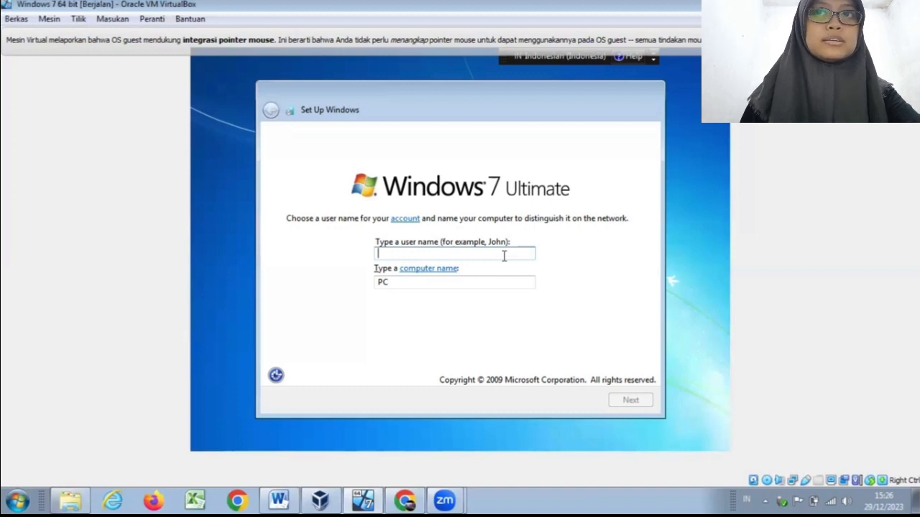
pyautogui.write('R')
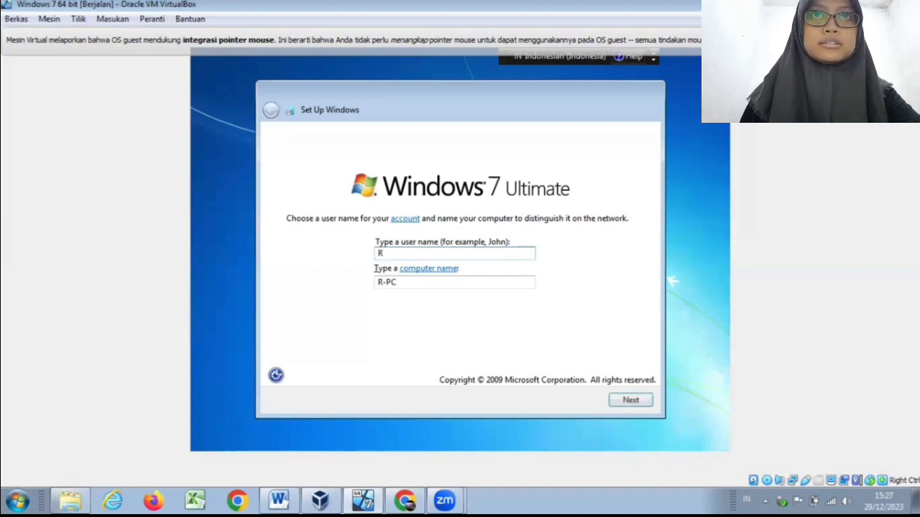
pyautogui.write('a')
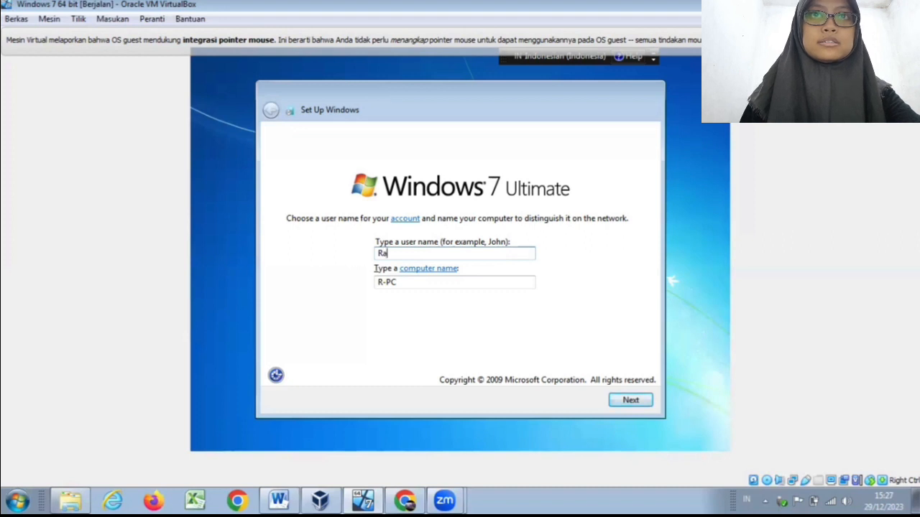
pyautogui.write('jani')
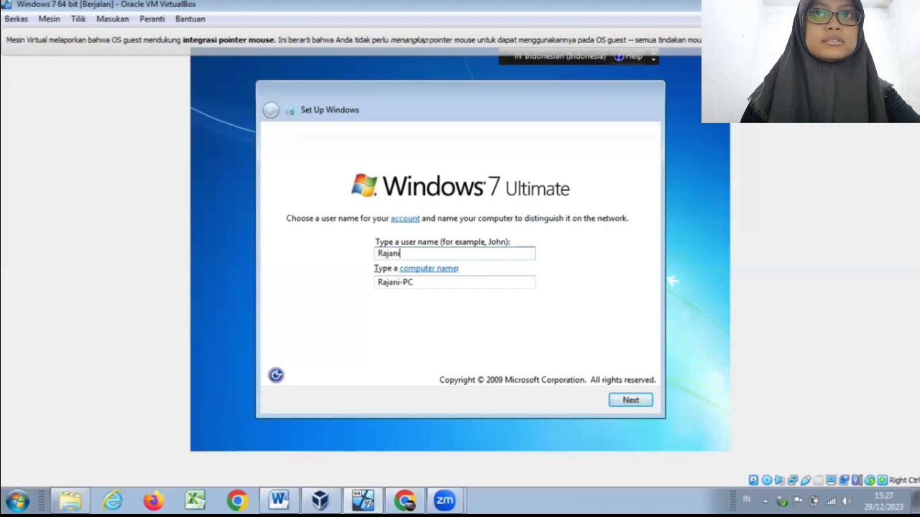
# Step: Continue the Windows setup without an account password or product key, and turn off automatic activation when online
pyautogui.click(636, 406)
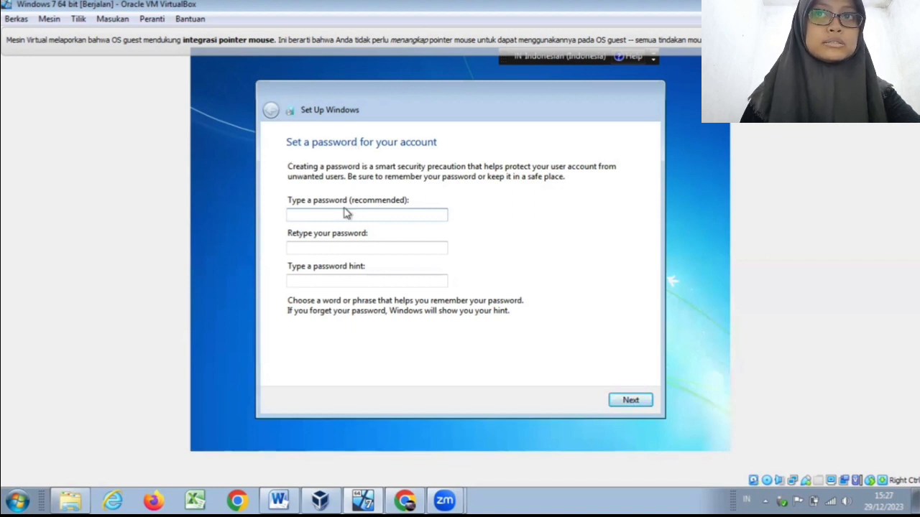
pyautogui.click(619, 401)
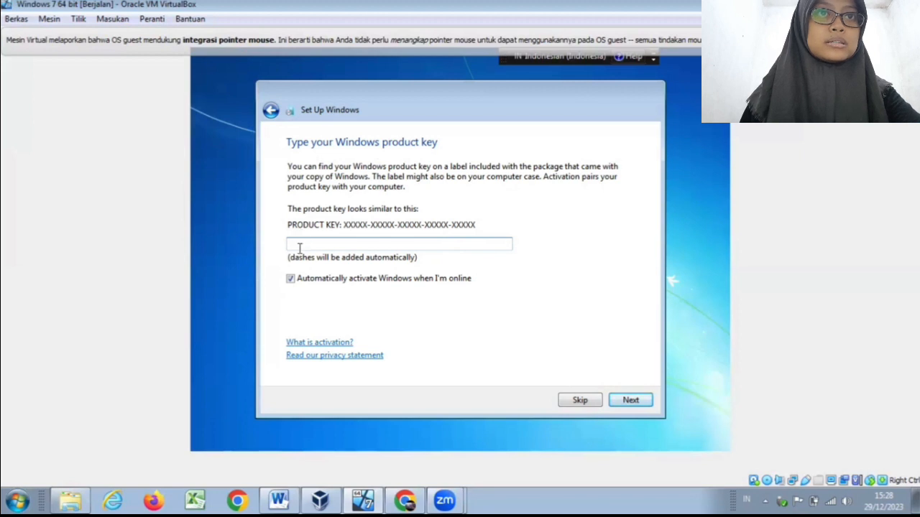
pyautogui.click(291, 280)
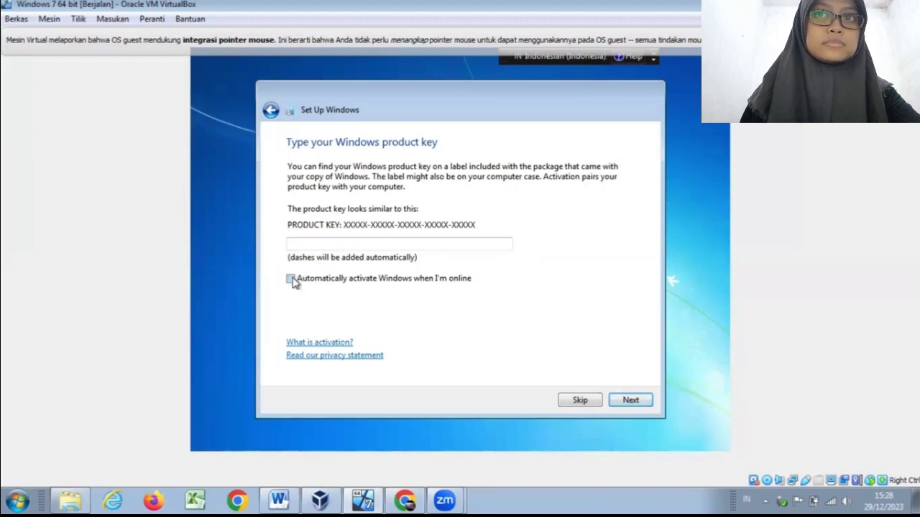
pyautogui.click(630, 401)
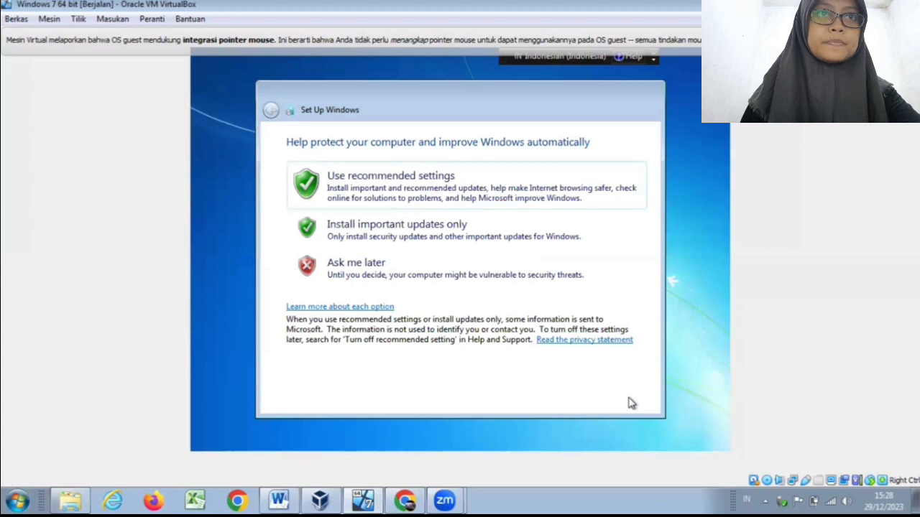
# Step: Postpone the update choice with Ask me later, keep the Bangkok, Hanoi, Jakarta time zone and date, and choose Public network
pyautogui.click(522, 268)
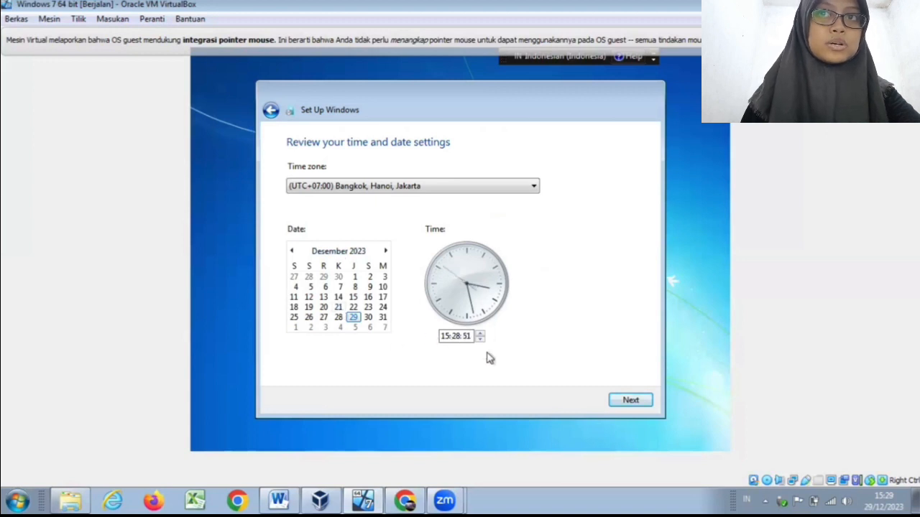
pyautogui.click(626, 403)
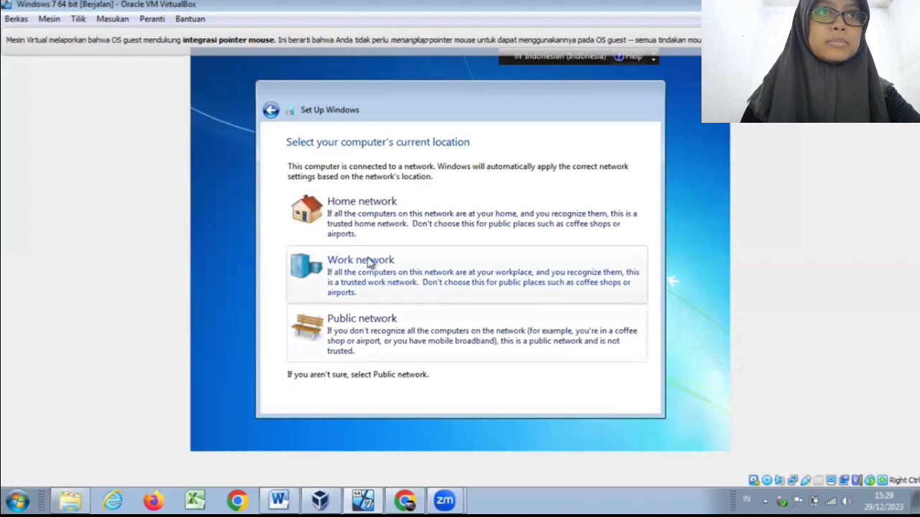
pyautogui.click(363, 327)
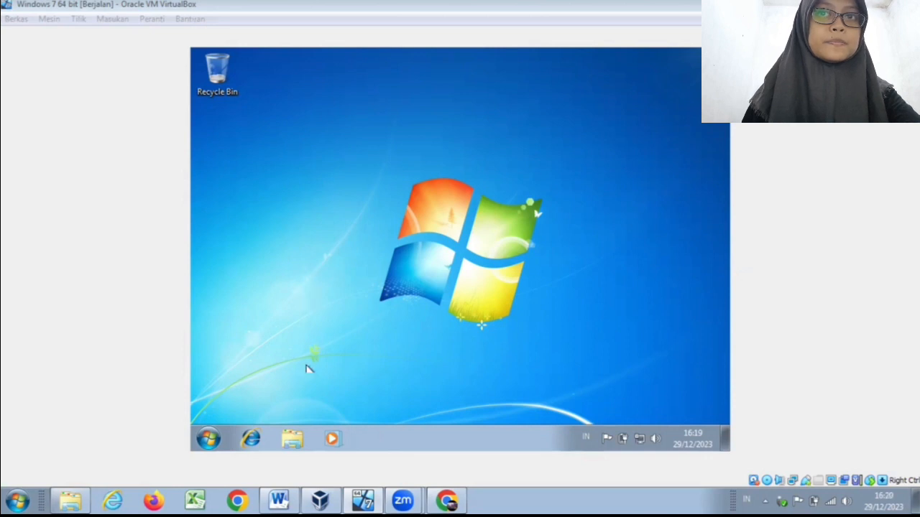
# Step: Open Computer Management for the guest's Computer and show Disk Management
pyautogui.click(287, 444)
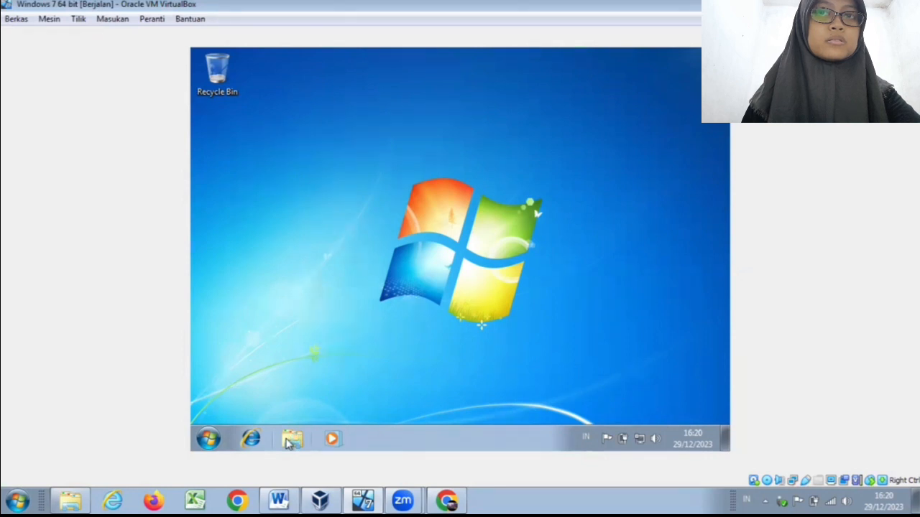
pyautogui.click(287, 444)
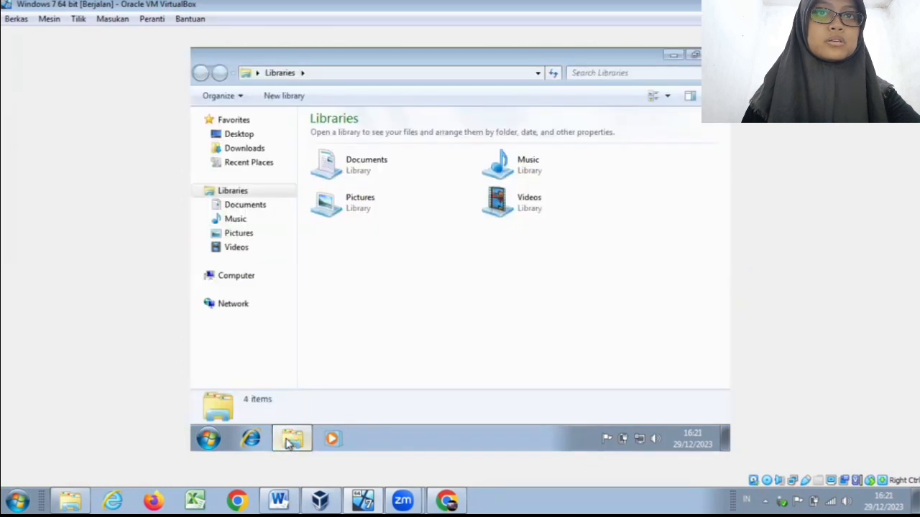
pyautogui.click(247, 281)
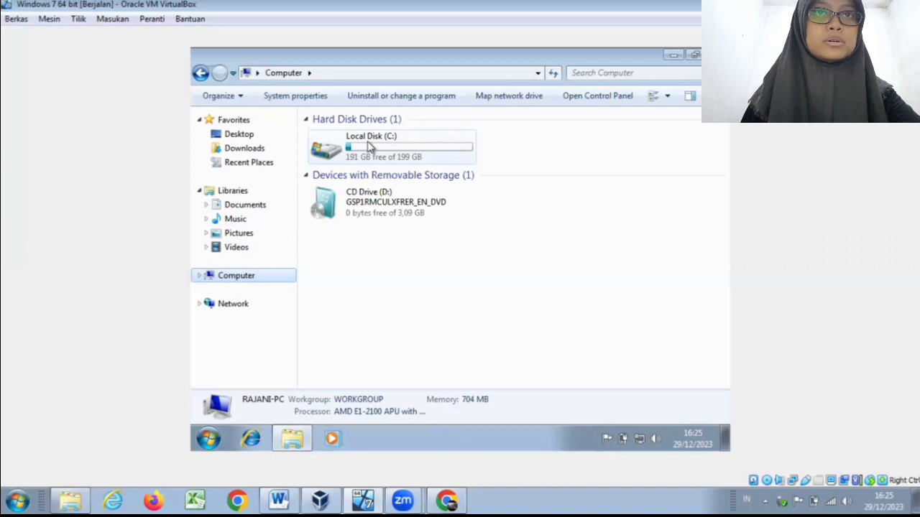
pyautogui.rightClick(238, 282)
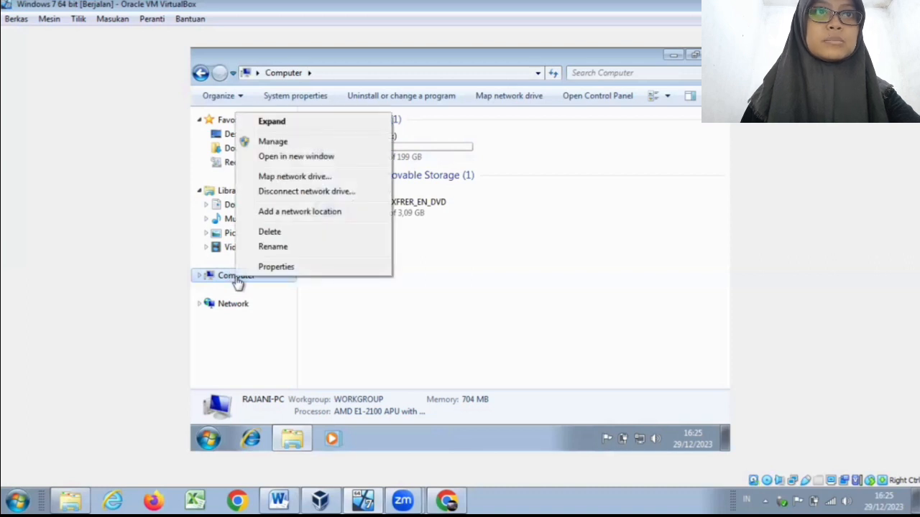
pyautogui.click(285, 144)
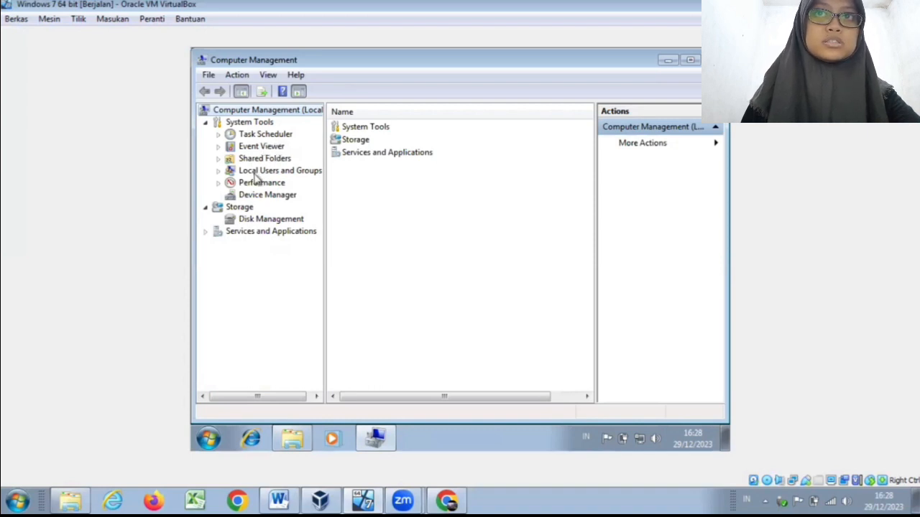
pyautogui.click(246, 220)
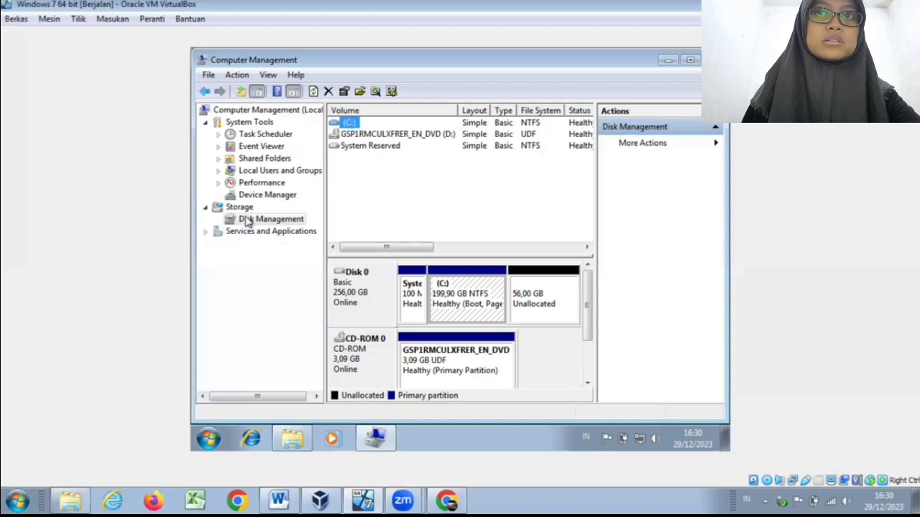
# Step: Set up a new simple volume of 57342 MB in Disk 0's unallocated space with drive letter E
pyautogui.click(568, 295)
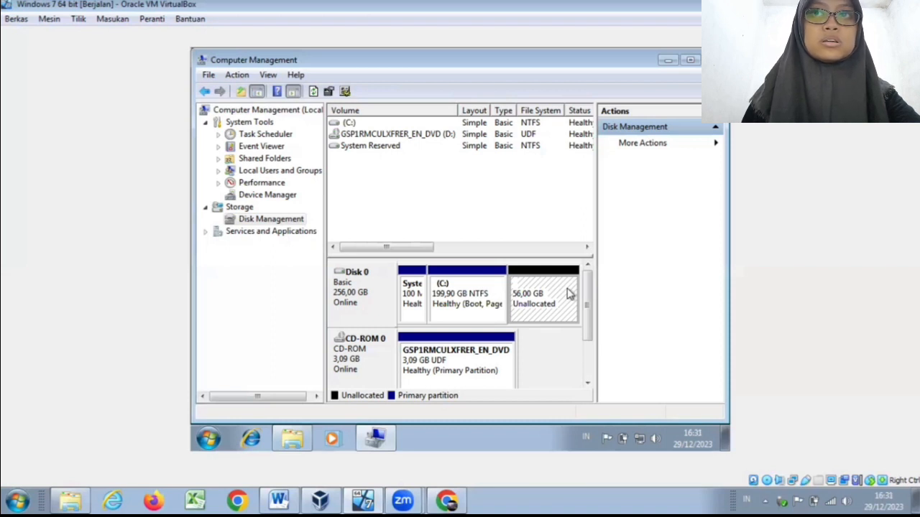
pyautogui.rightClick(519, 306)
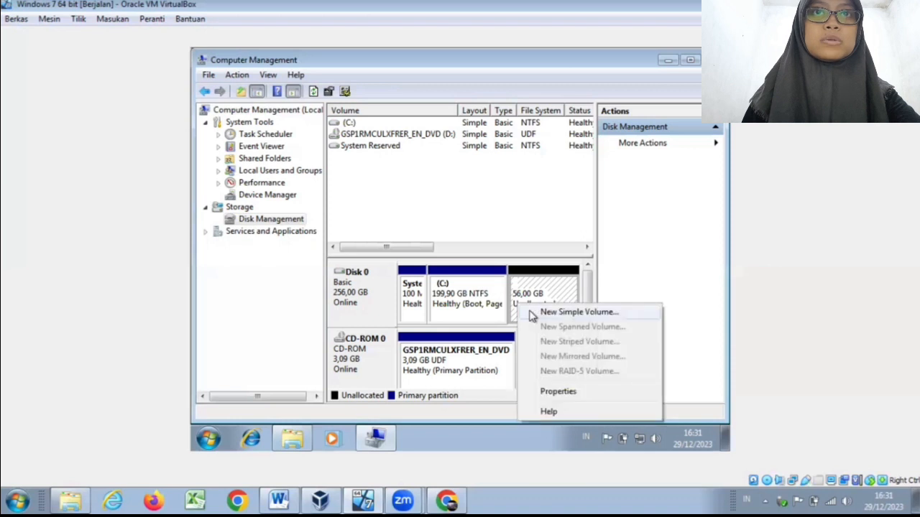
pyautogui.click(532, 314)
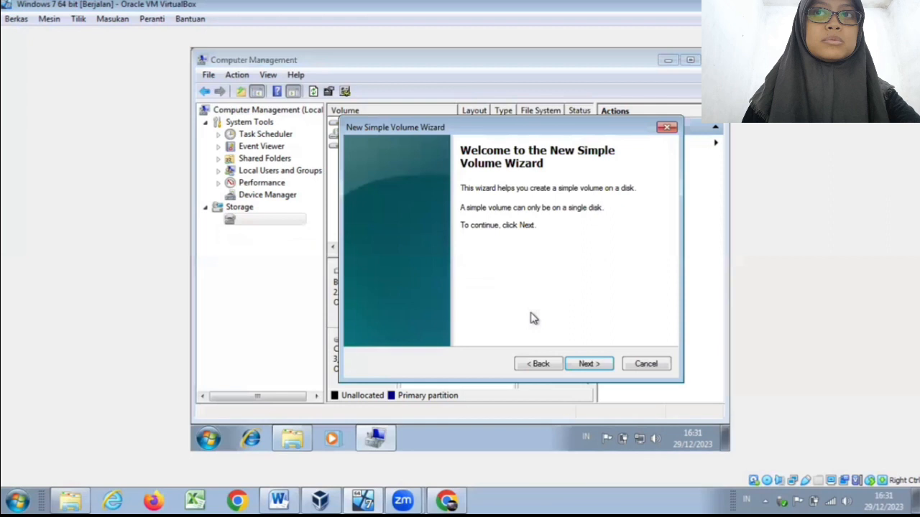
pyautogui.click(586, 363)
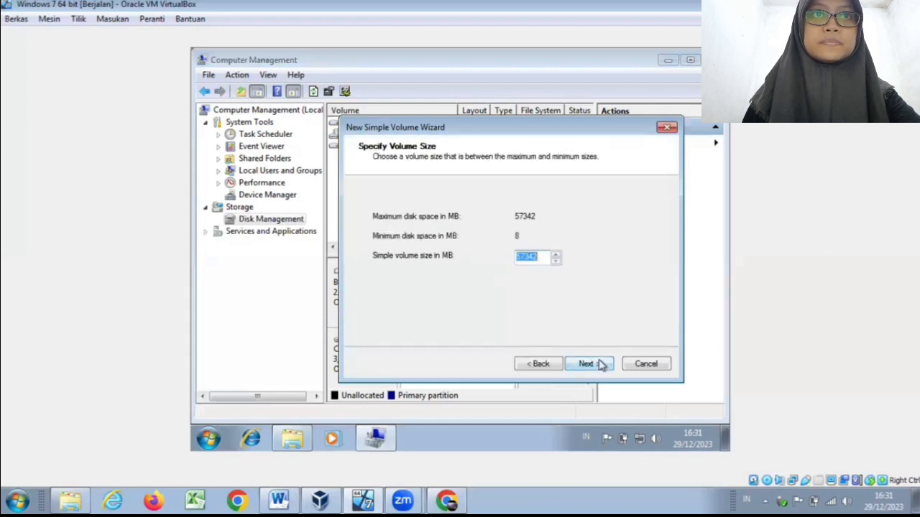
pyautogui.click(602, 365)
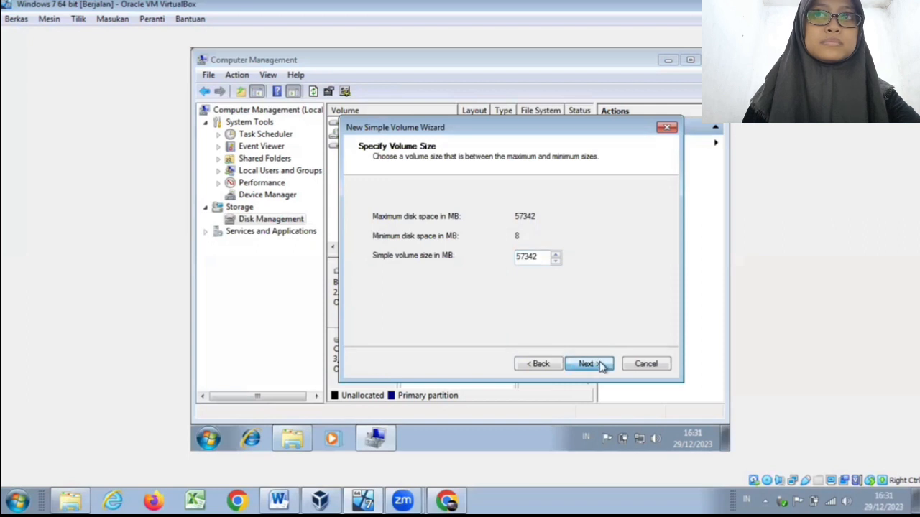
pyautogui.click(602, 365)
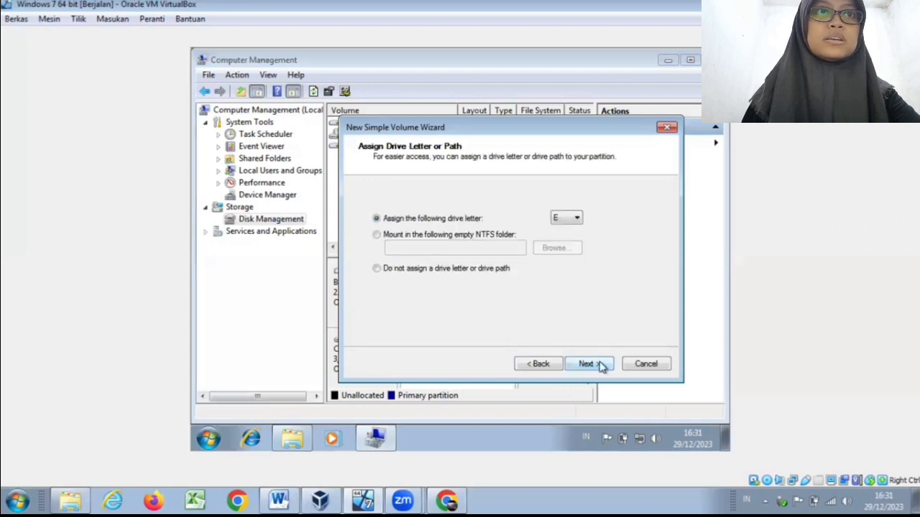
pyautogui.click(579, 218)
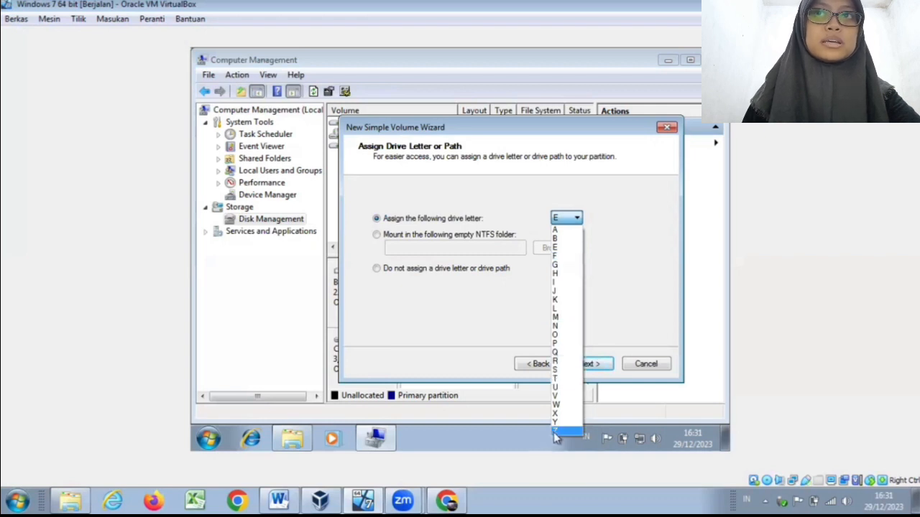
pyautogui.click(595, 247)
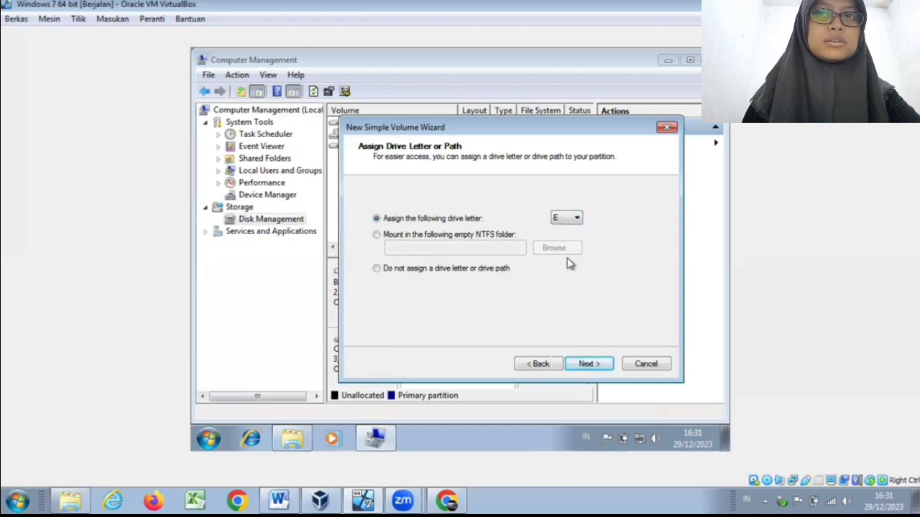
pyautogui.click(584, 363)
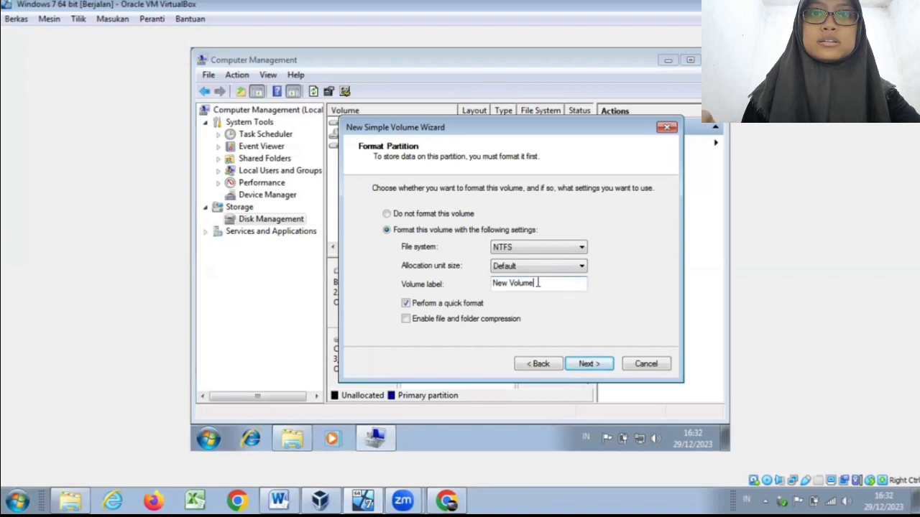
# Step: Label the volume with the account's user name, keep NTFS, default allocation unit size and quick format, and create it
pyautogui.press('BackSpace')
pyautogui.press('BackSpace')
pyautogui.press('BackSpace')
pyautogui.press('BackSpace')
pyautogui.press('BackSpace')
pyautogui.press('BackSpace')
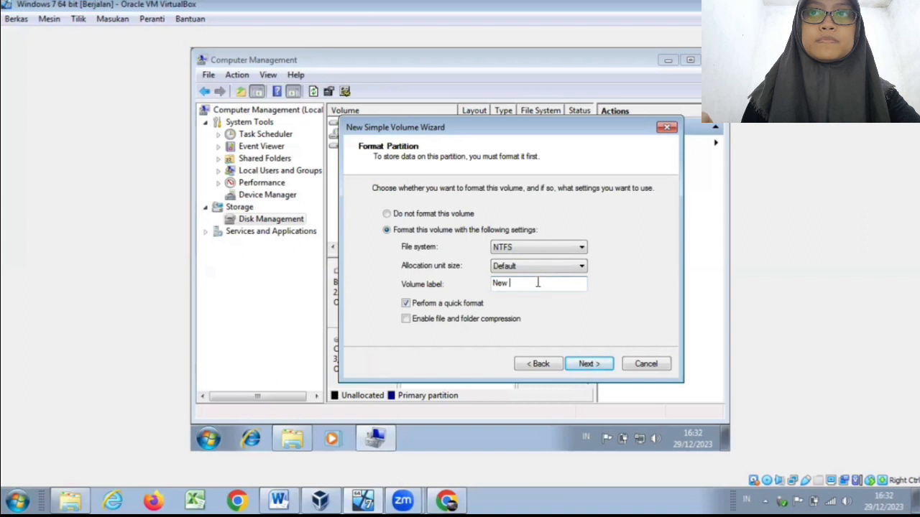
pyautogui.press('BackSpace')
pyautogui.press('BackSpace')
pyautogui.press('BackSpace')
pyautogui.press('BackSpace')
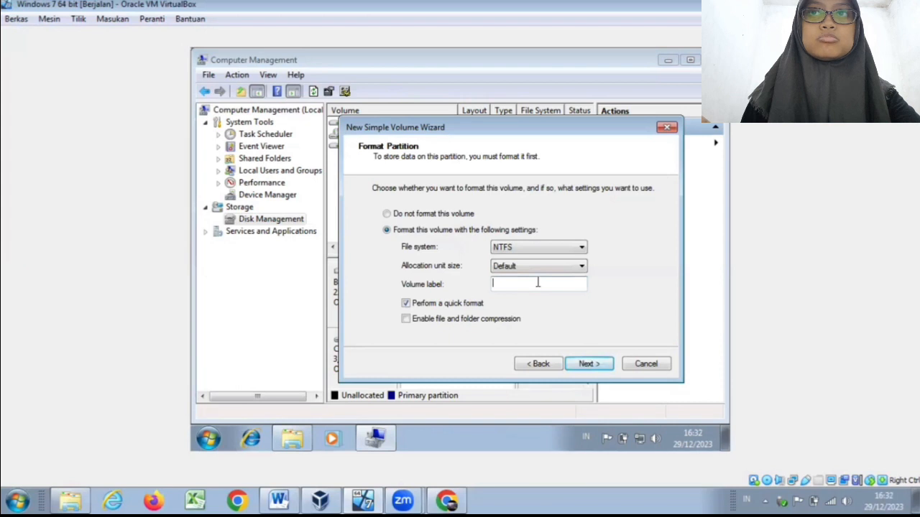
pyautogui.write('Raja')
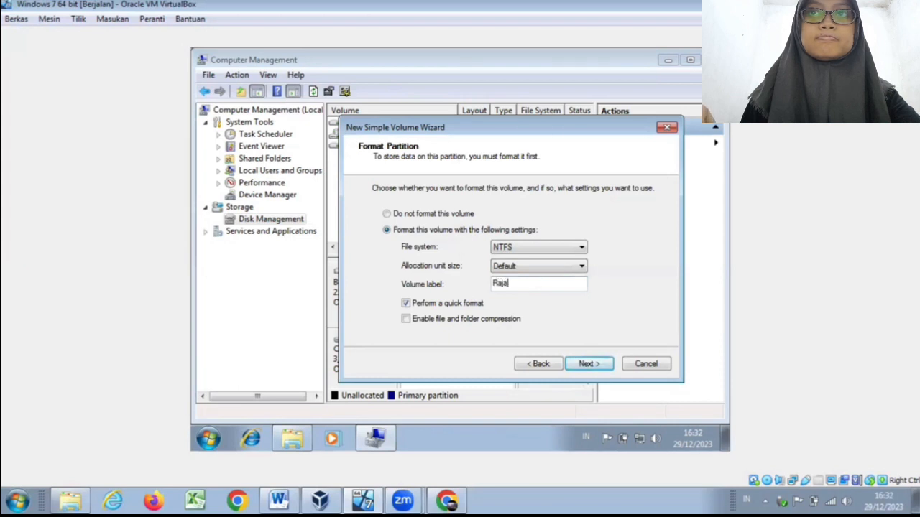
pyautogui.write('ni')
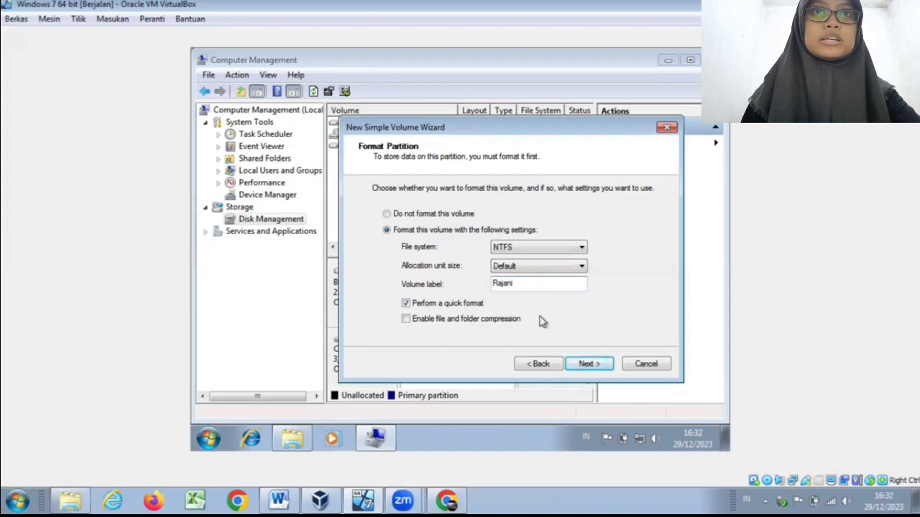
pyautogui.click(579, 363)
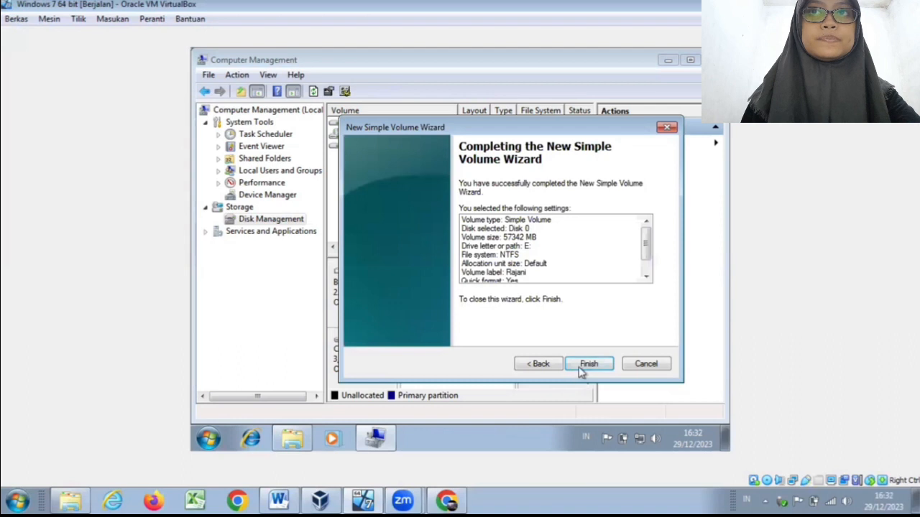
pyautogui.click(588, 365)
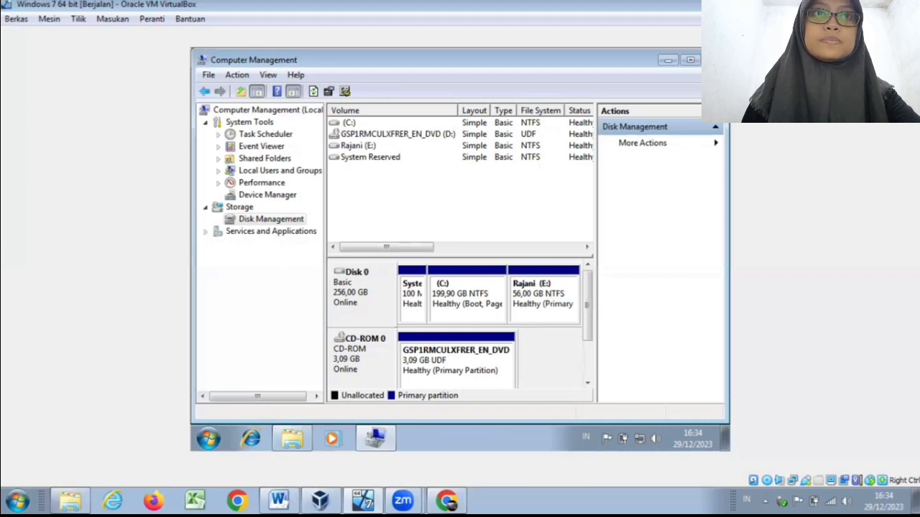
# Step: Close Computer Management and open the new E: drive in the guest's Computer window
pyautogui.click(712, 60)
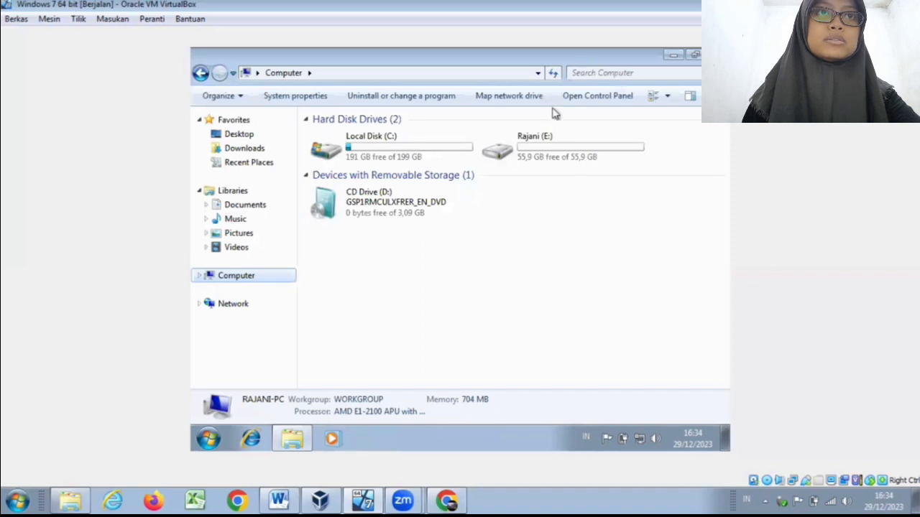
pyautogui.click(515, 157)
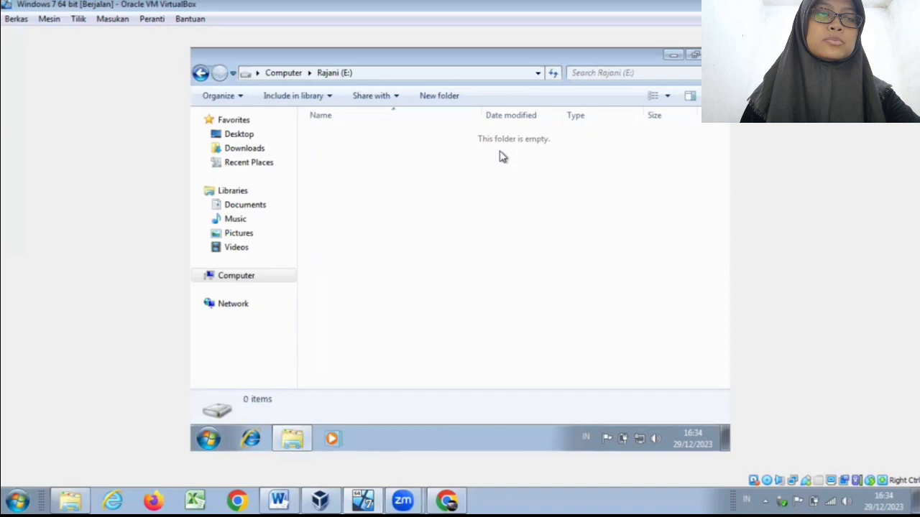
pyautogui.rightClick(397, 157)
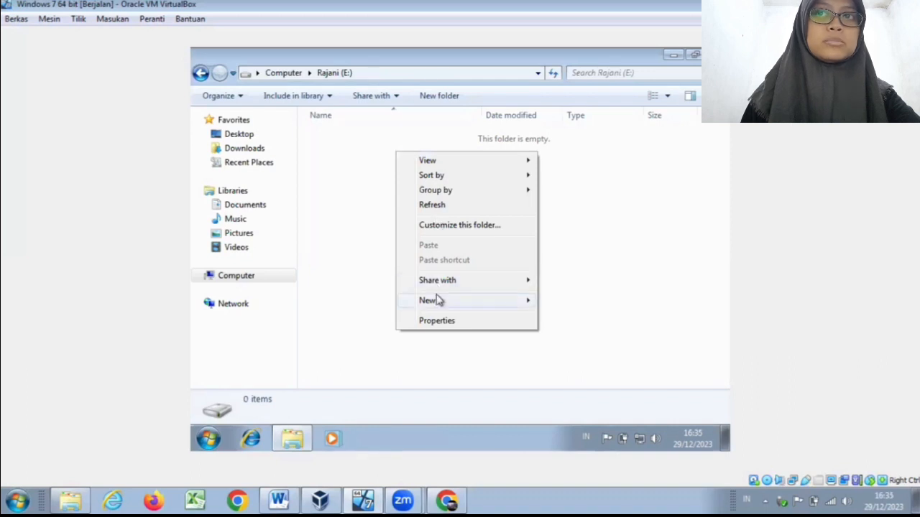
pyautogui.moveTo(455, 304)
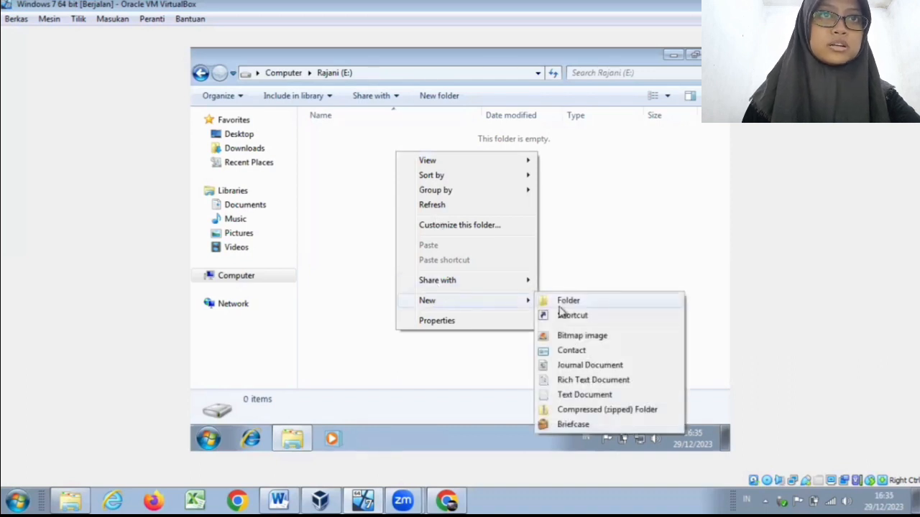
pyautogui.click(460, 146)
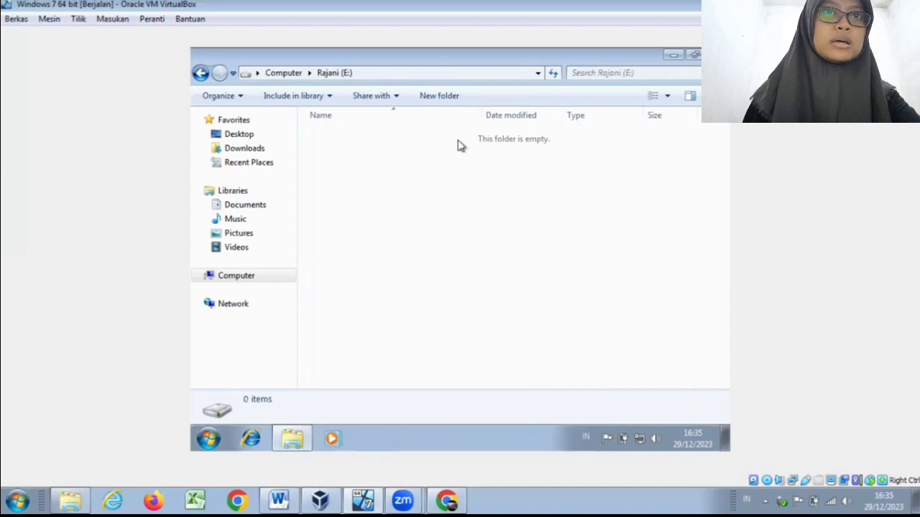
# Step: Create a folder named Baru at the root of drive E:
pyautogui.click(445, 99)
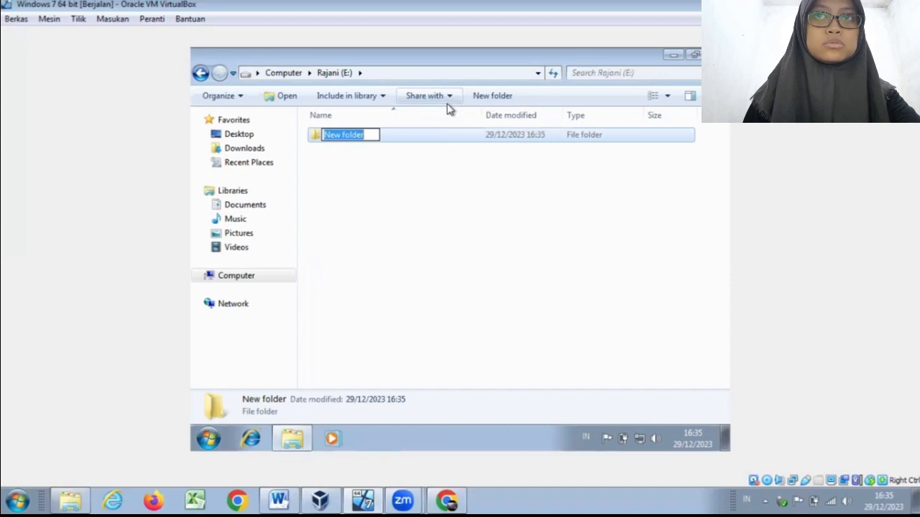
pyautogui.write('Baru')
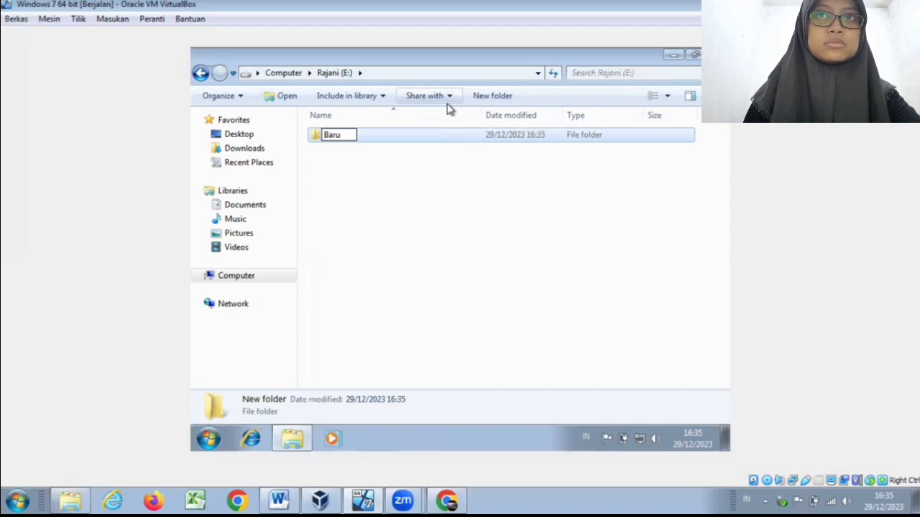
pyautogui.press('Return')
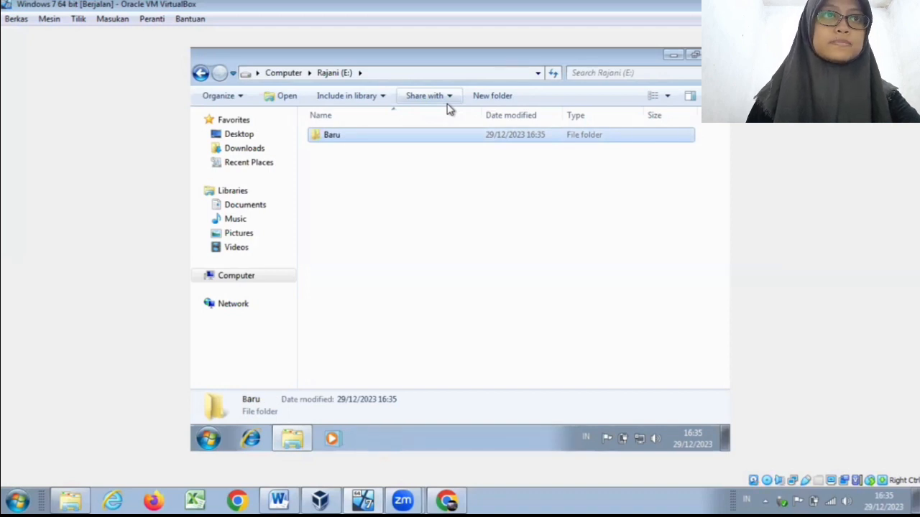
# Step: Rename the Baru folder on drive E: as R59
pyautogui.doubleClick(333, 137)
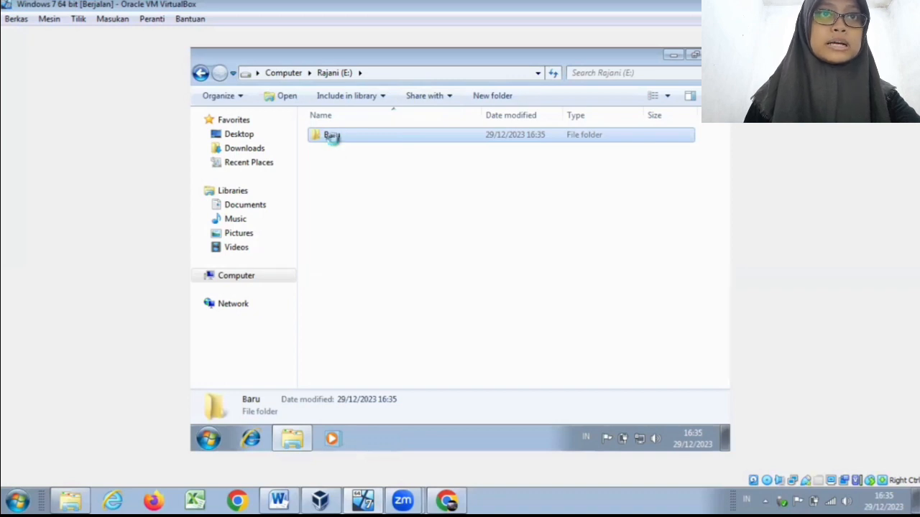
pyautogui.rightClick(333, 143)
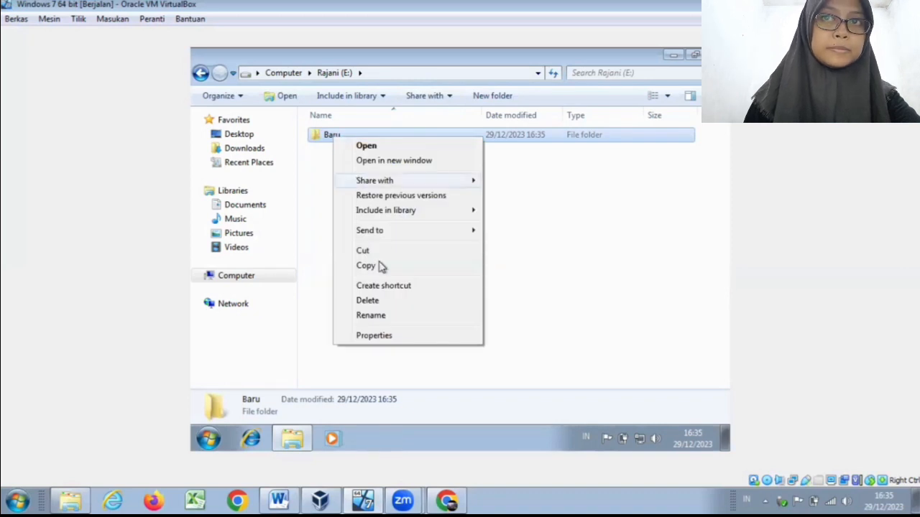
pyautogui.click(381, 315)
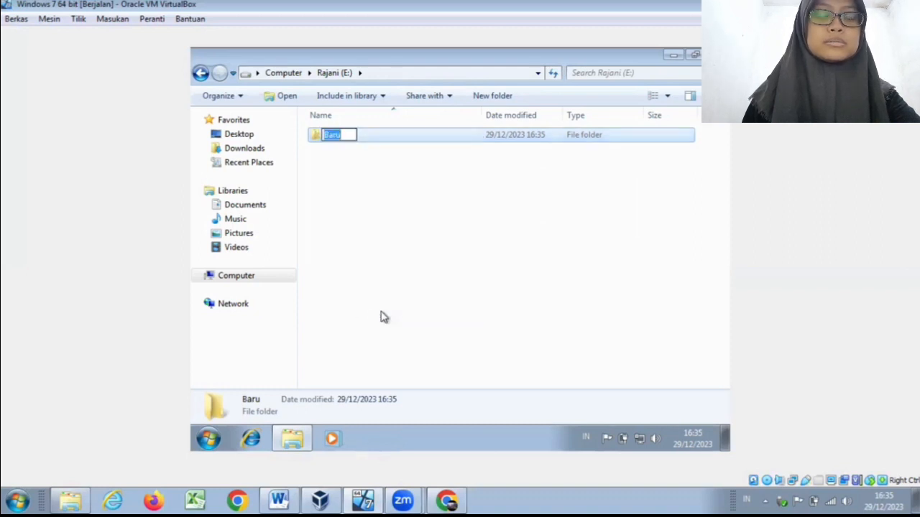
pyautogui.write('R59')
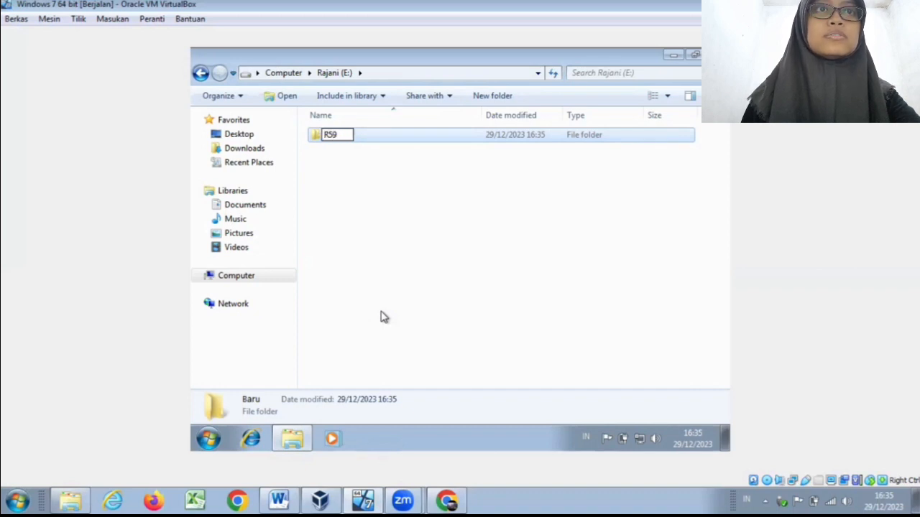
pyautogui.press('Return')
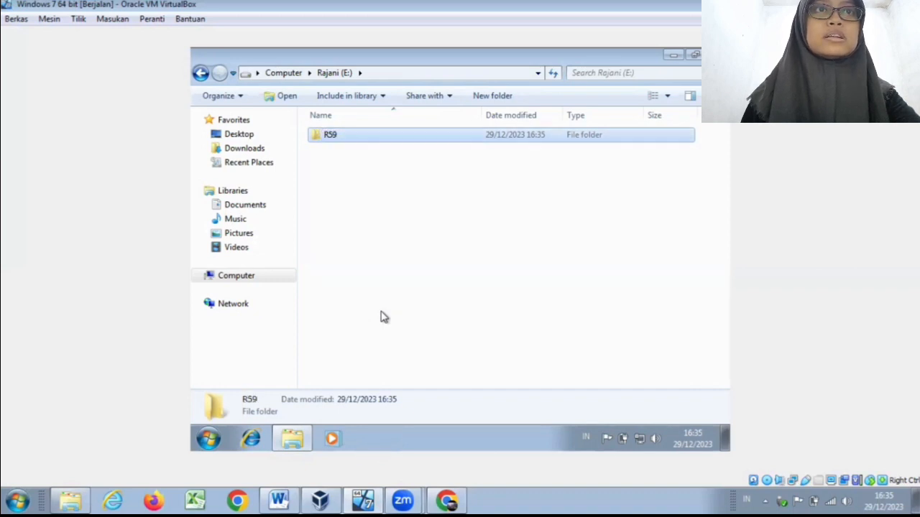
# Step: Copy the R59 folder and paste two duplicates of it into the root of drive E:
pyautogui.rightClick(339, 138)
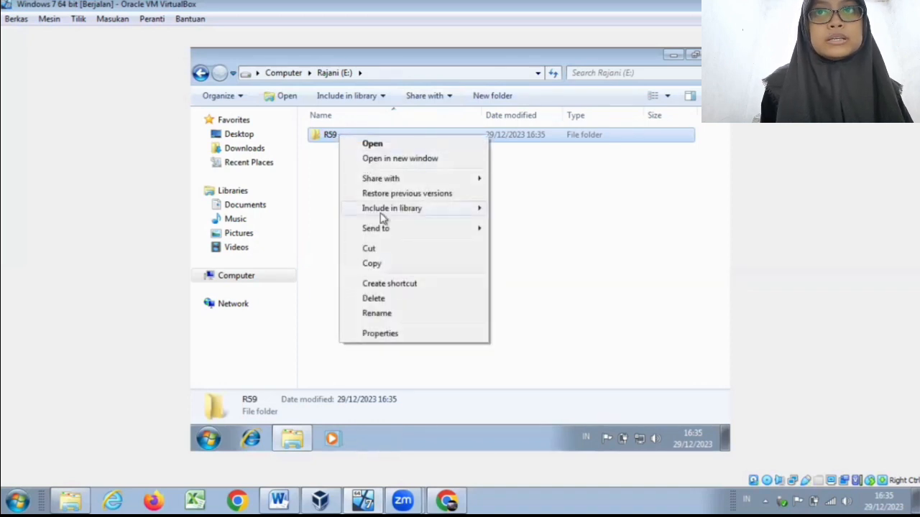
pyautogui.click(393, 268)
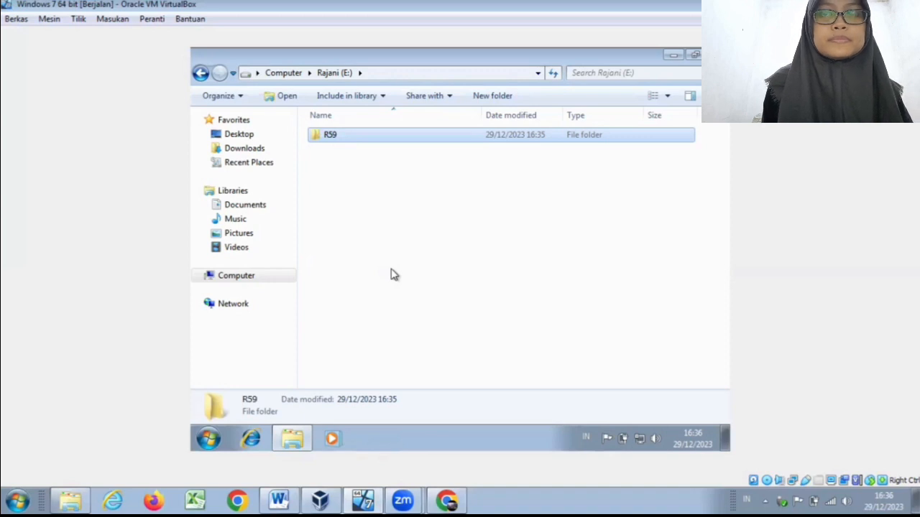
pyautogui.click(385, 260)
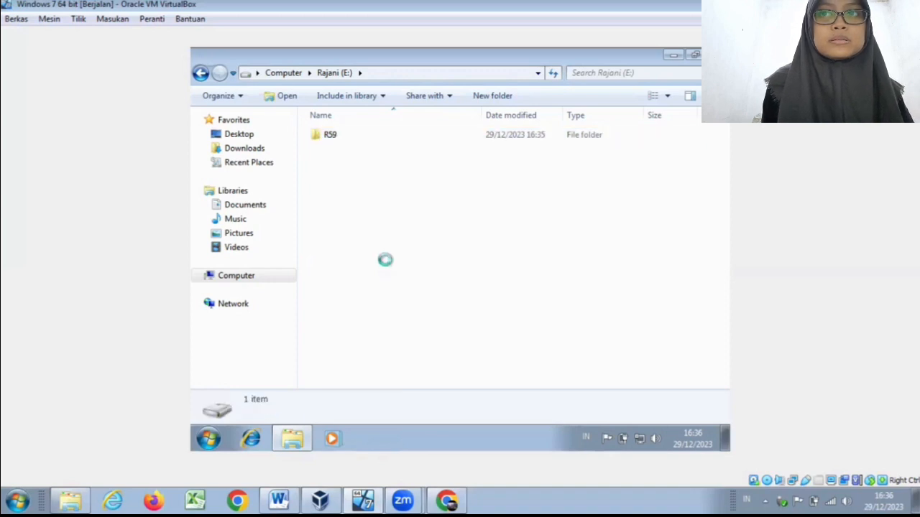
pyautogui.rightClick(385, 261)
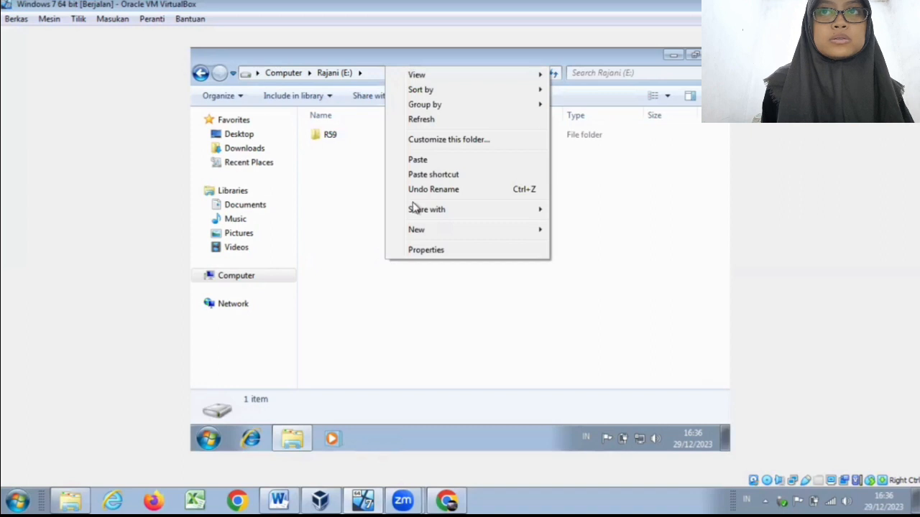
pyautogui.click(415, 162)
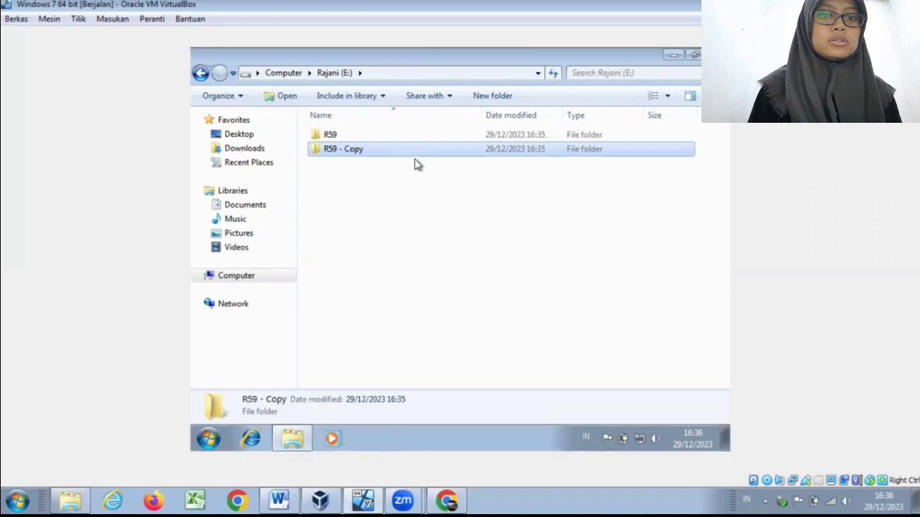
pyautogui.click(417, 145)
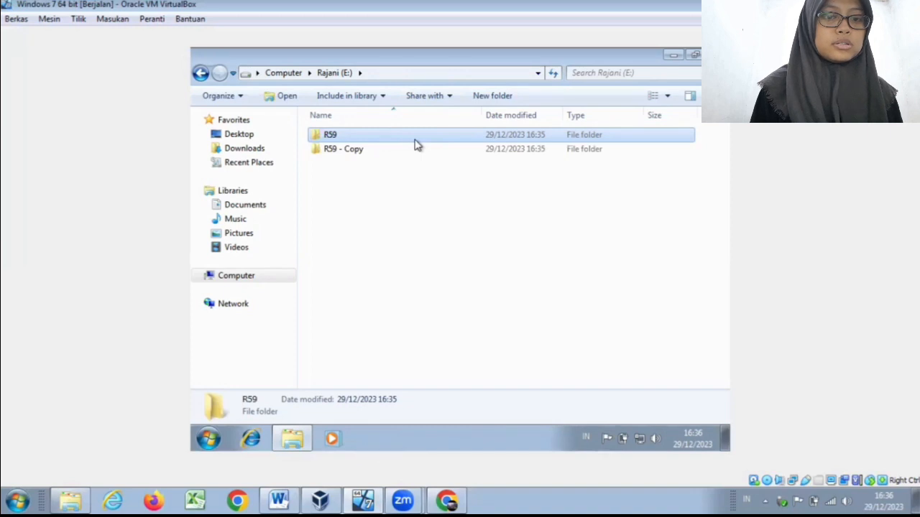
pyautogui.hotkey('ctrl', 'v')
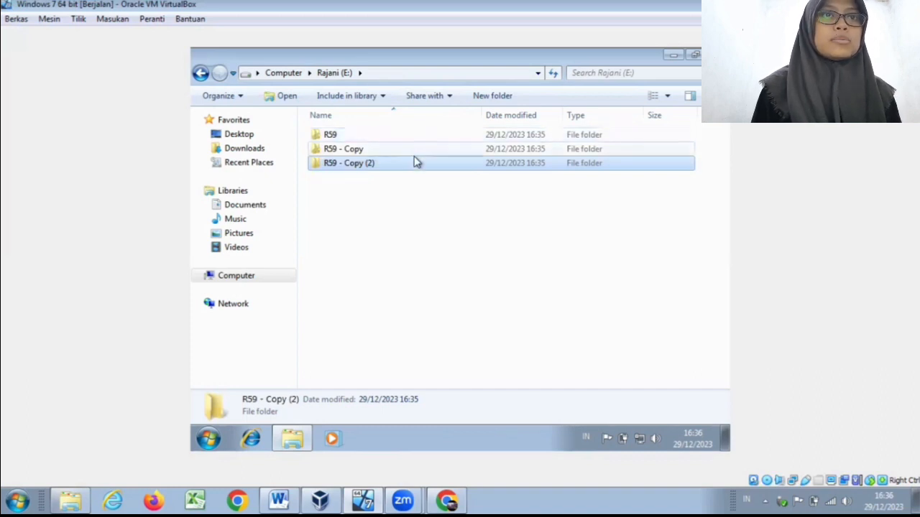
# Step: Delete both duplicates of the R59 folder, R59 - Copy (2) and R59 - Copy, moving them to the Recycle Bin
pyautogui.rightClick(414, 167)
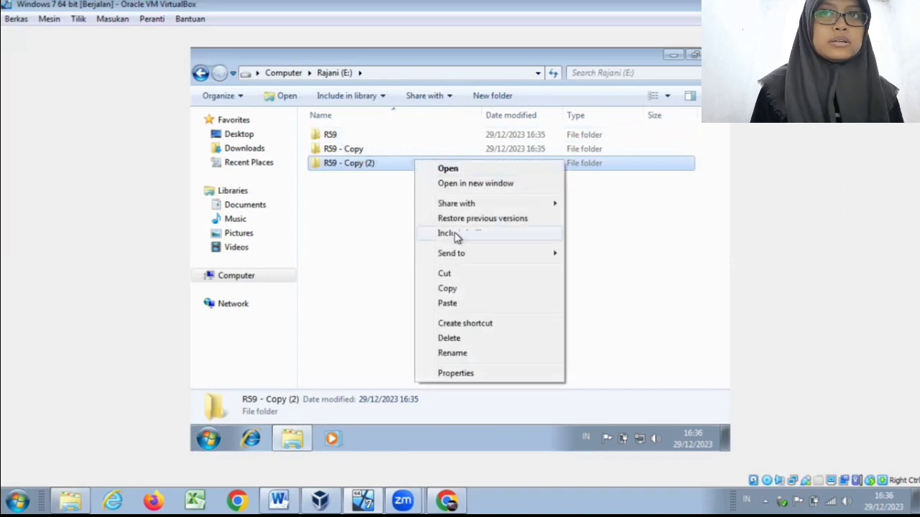
pyautogui.click(473, 339)
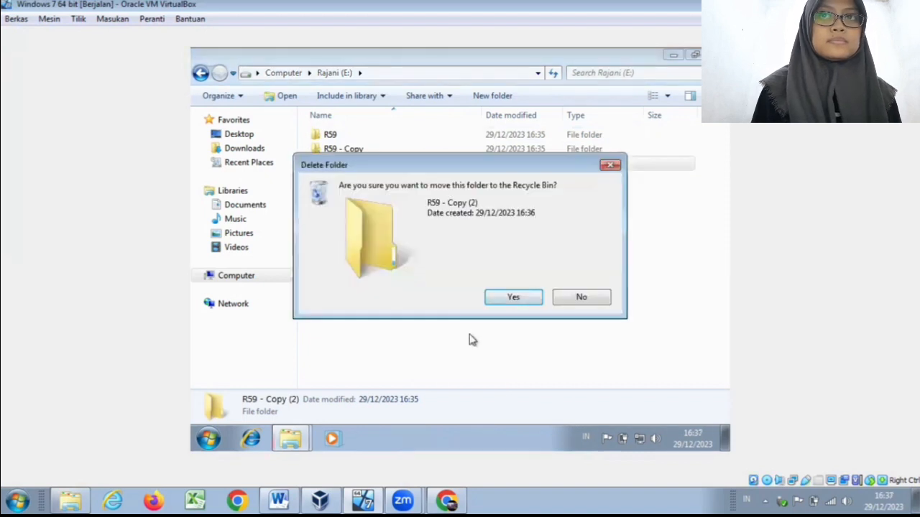
pyautogui.click(501, 302)
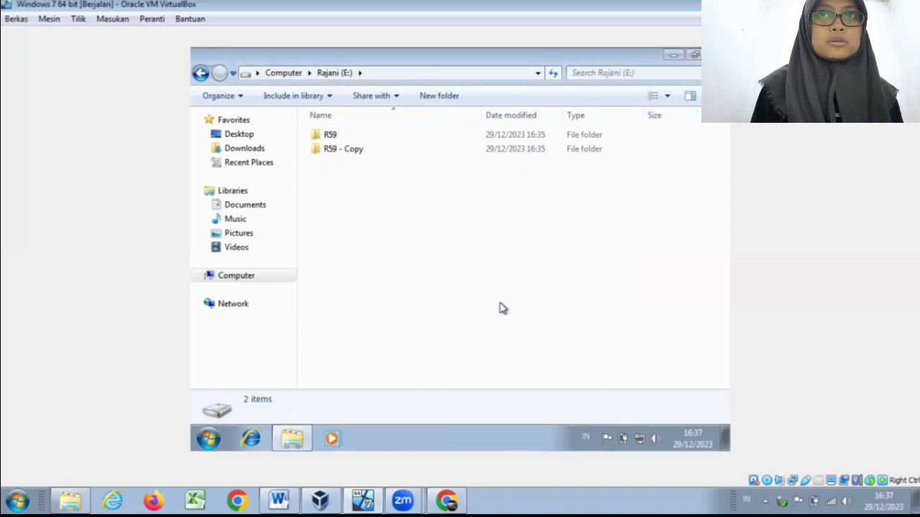
pyautogui.rightClick(371, 153)
pyautogui.click(363, 151)
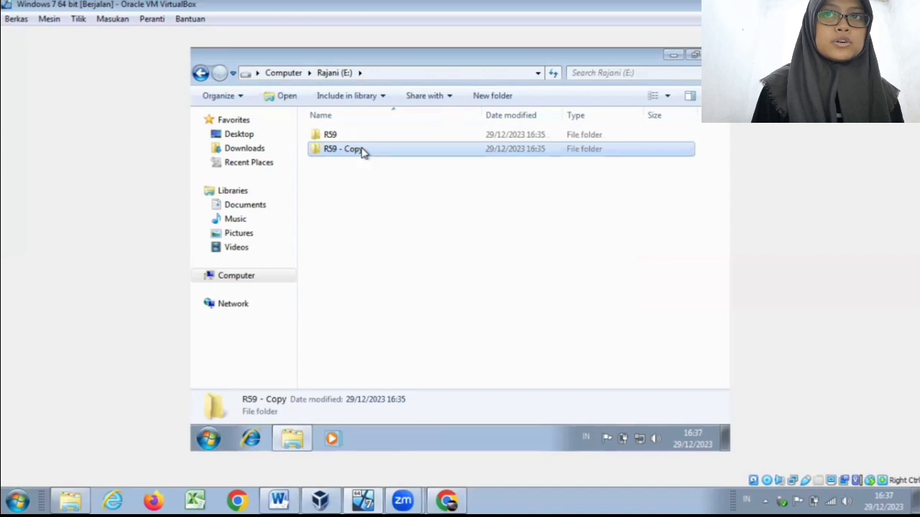
pyautogui.press('Delete')
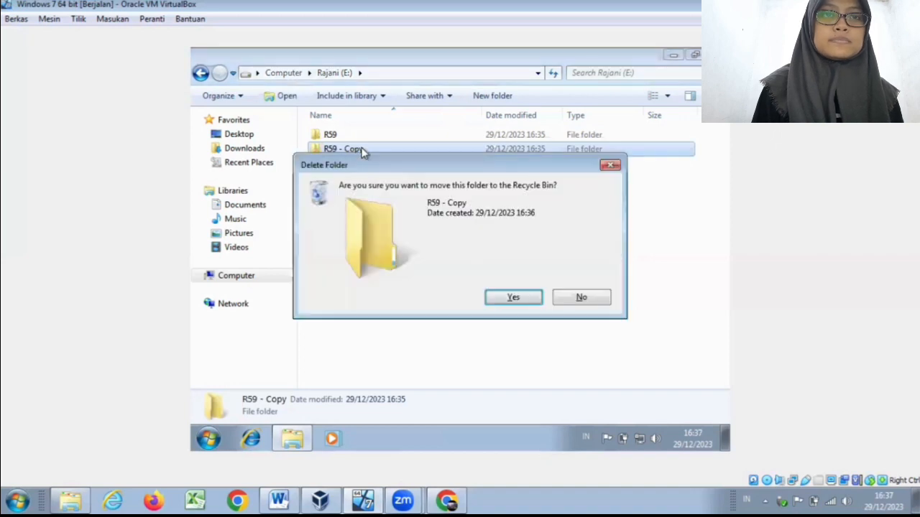
pyautogui.click(526, 303)
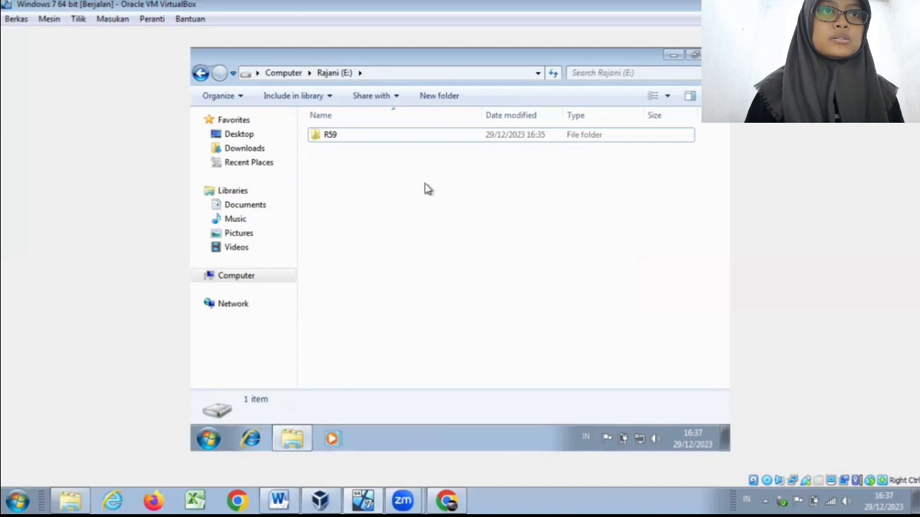
# Step: Examine the security properties of drive E:, reviewing the permissions of Administrators, SYSTEM and Authenticated Users
pyautogui.rightClick(408, 144)
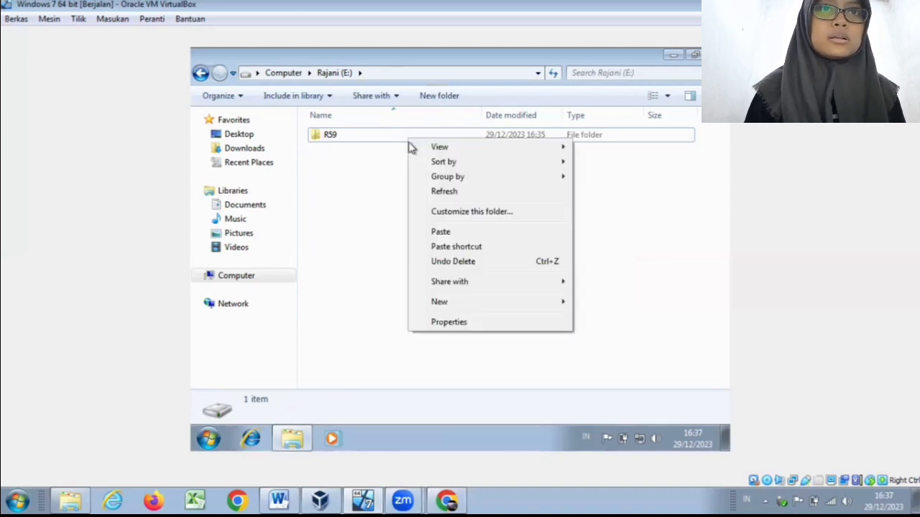
pyautogui.click(485, 327)
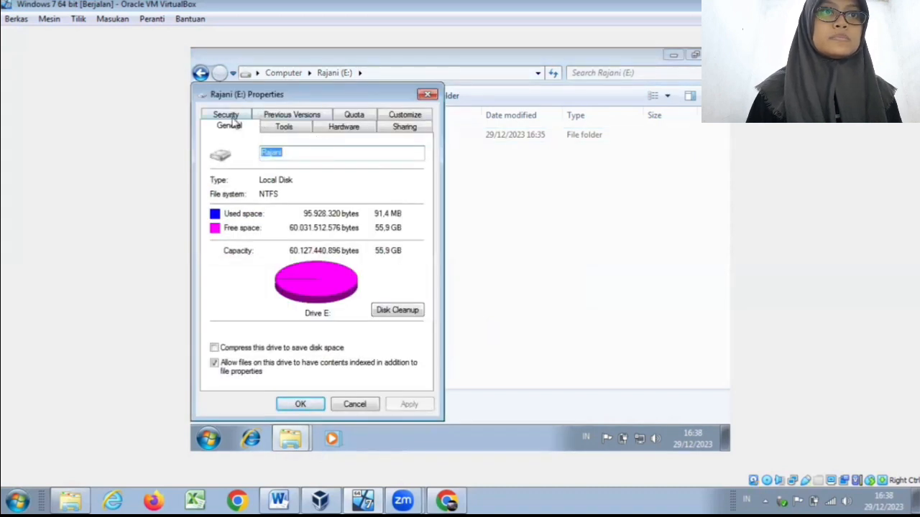
pyautogui.click(225, 117)
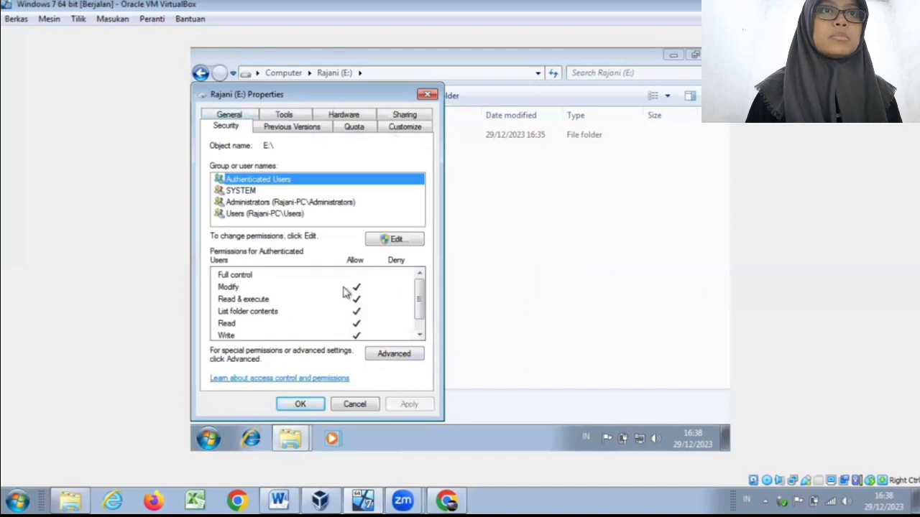
pyautogui.click(304, 215)
pyautogui.click(301, 204)
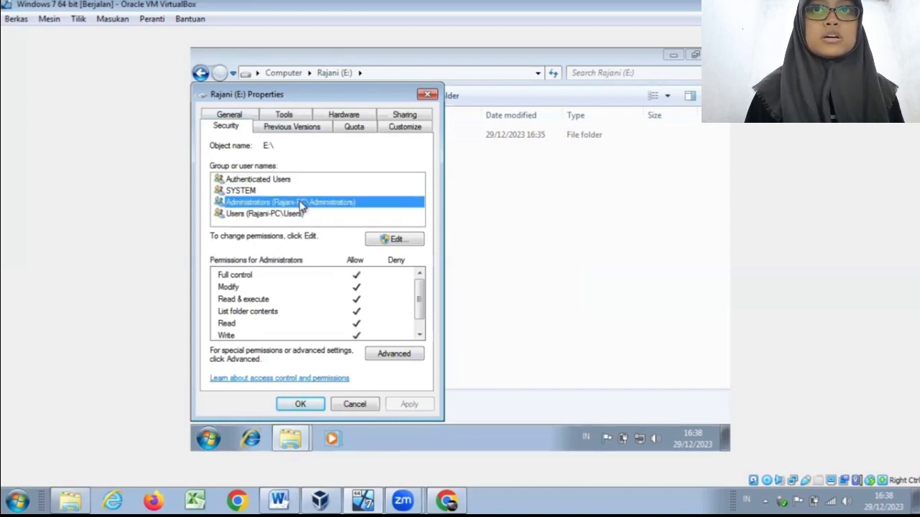
pyautogui.click(229, 192)
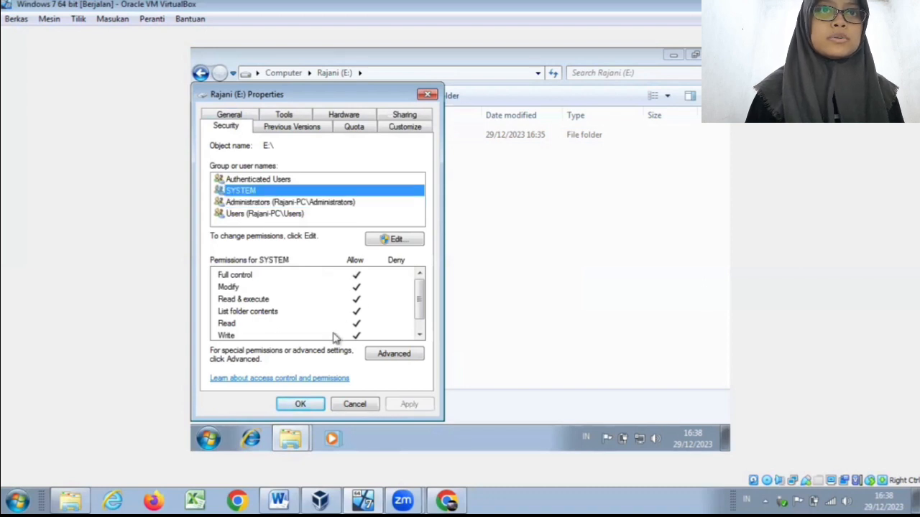
pyautogui.click(318, 188)
pyautogui.click(316, 184)
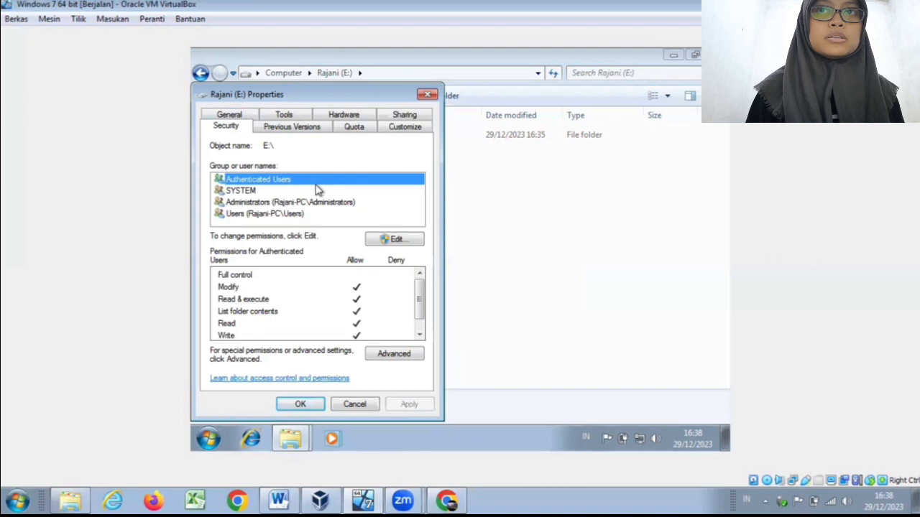
# Step: Open the Administrators entry in the advanced permissions of drive E: for editing
pyautogui.click(398, 355)
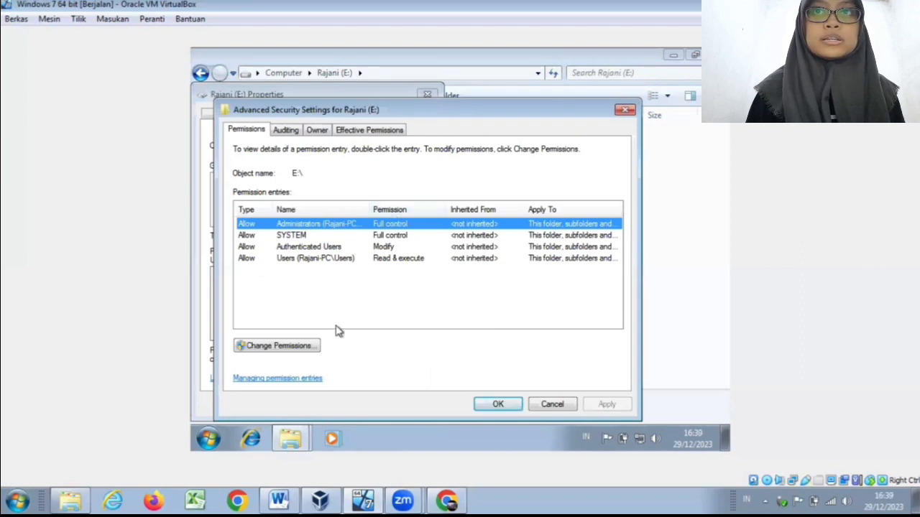
pyautogui.click(316, 346)
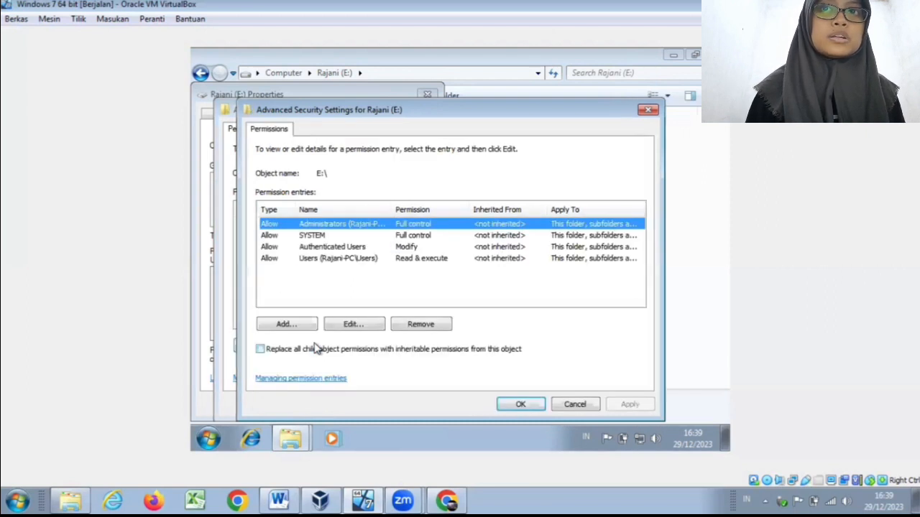
pyautogui.click(350, 325)
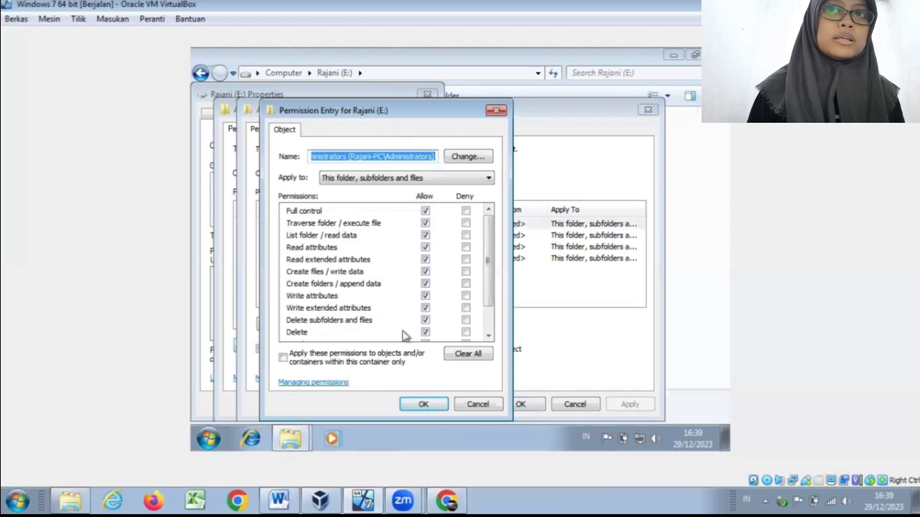
# Step: In the Administrators entry, deny Delete and Read permissions, and clear the Allow setting for Read attributes
pyautogui.moveTo(487, 286); pyautogui.dragTo(491, 309)
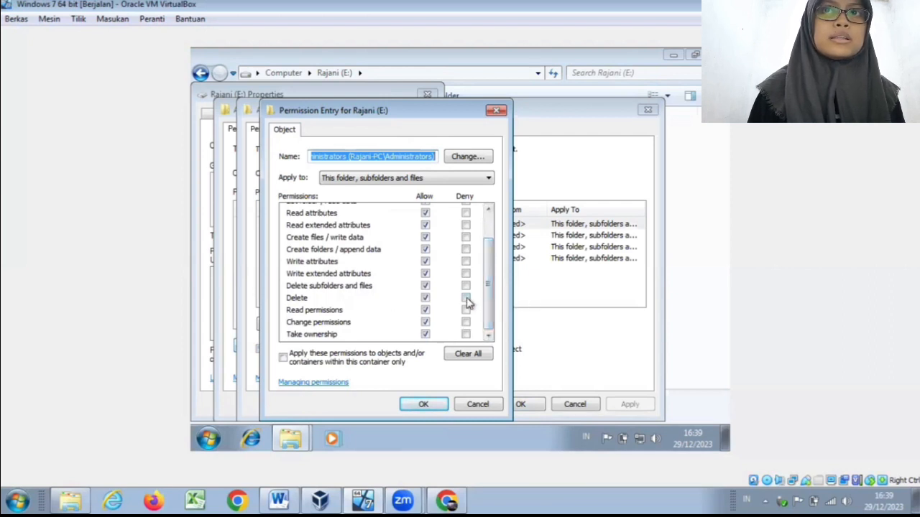
pyautogui.click(465, 299)
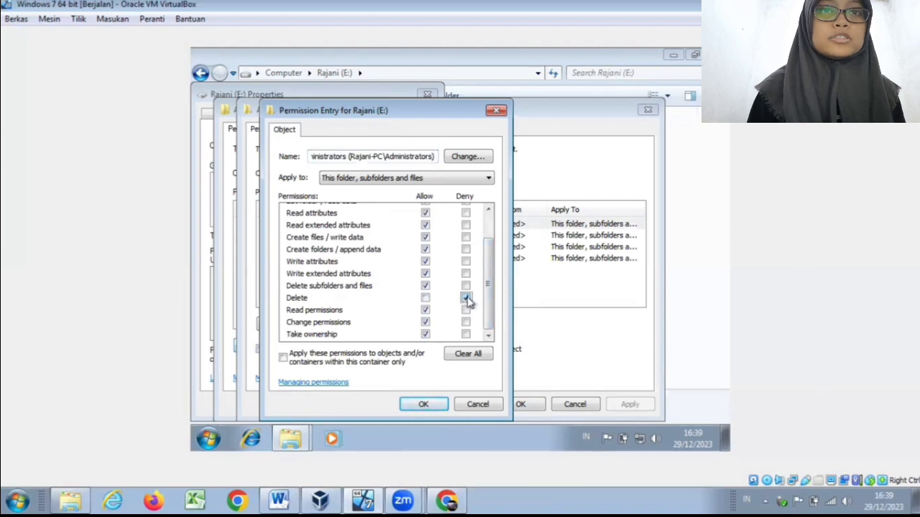
pyautogui.moveTo(488, 306)
pyautogui.mouseDown()
pyautogui.moveTo(490, 263)
pyautogui.moveTo(492, 295)
pyautogui.mouseUp()
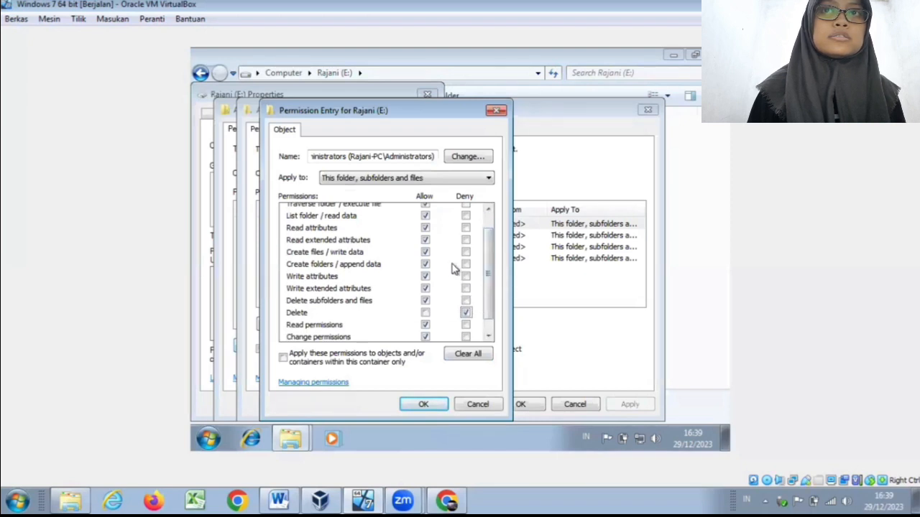
pyautogui.click(426, 228)
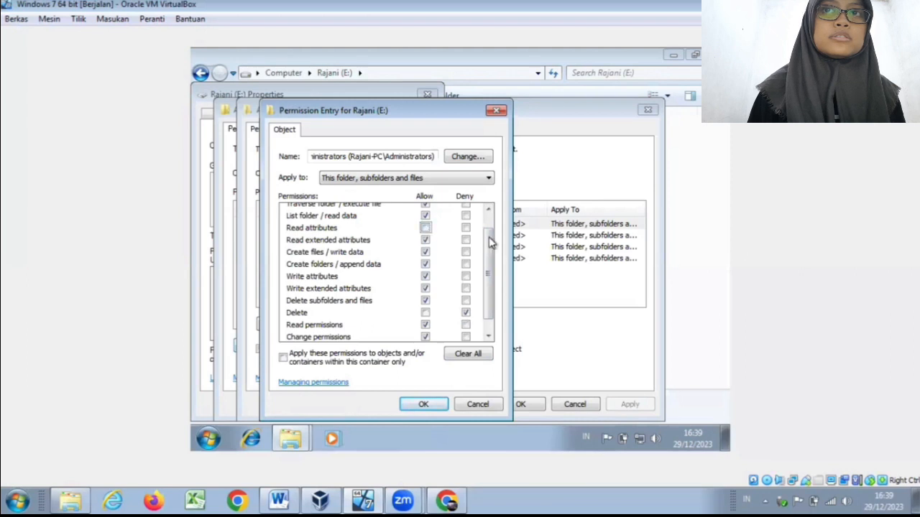
pyautogui.moveTo(486, 245); pyautogui.dragTo(486, 250)
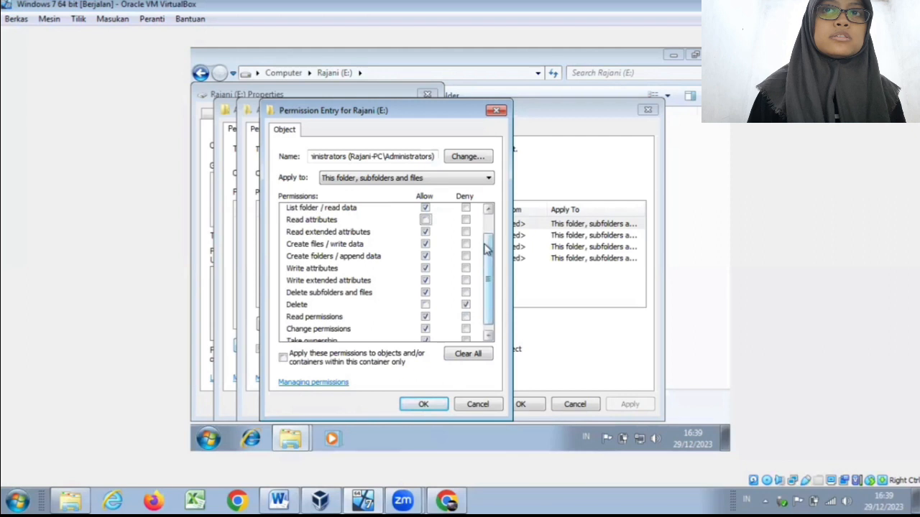
pyautogui.click(424, 319)
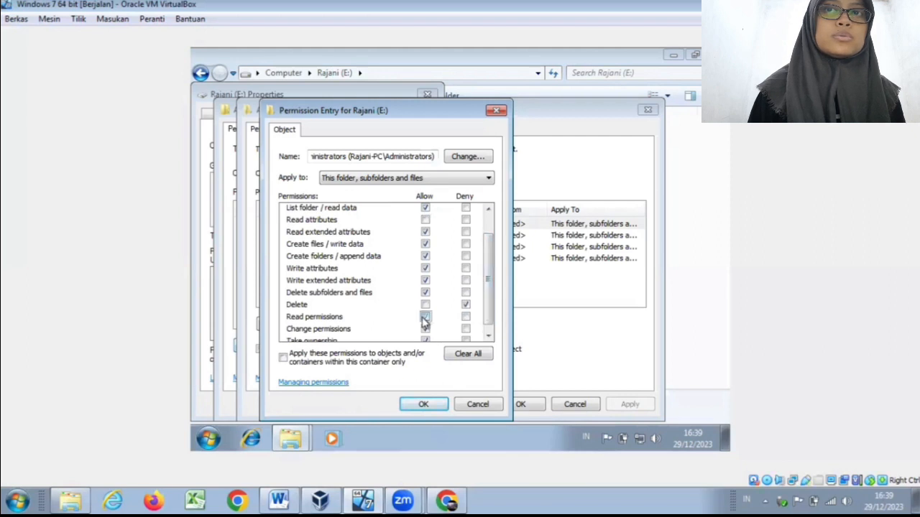
pyautogui.click(465, 320)
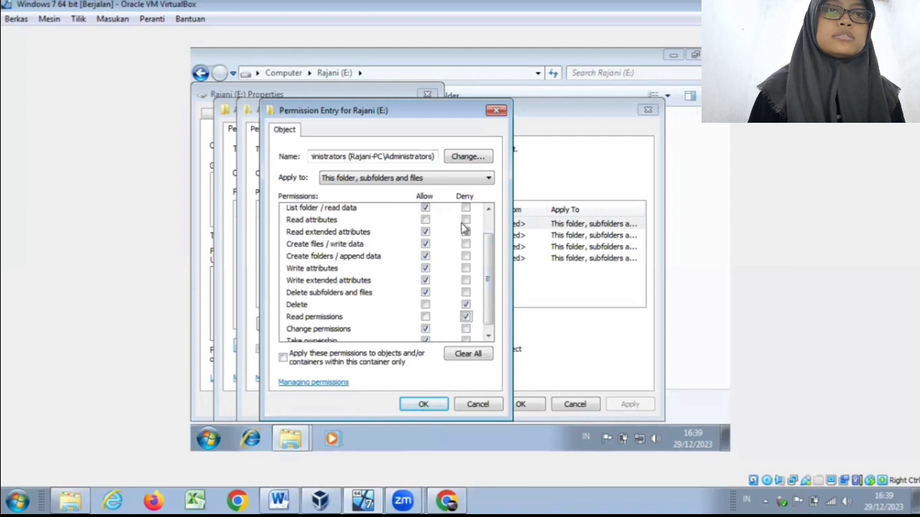
# Step: Allow Read attributes, Delete, Read permissions and Full control again for Administrators, and accept the permission entry
pyautogui.click(425, 220)
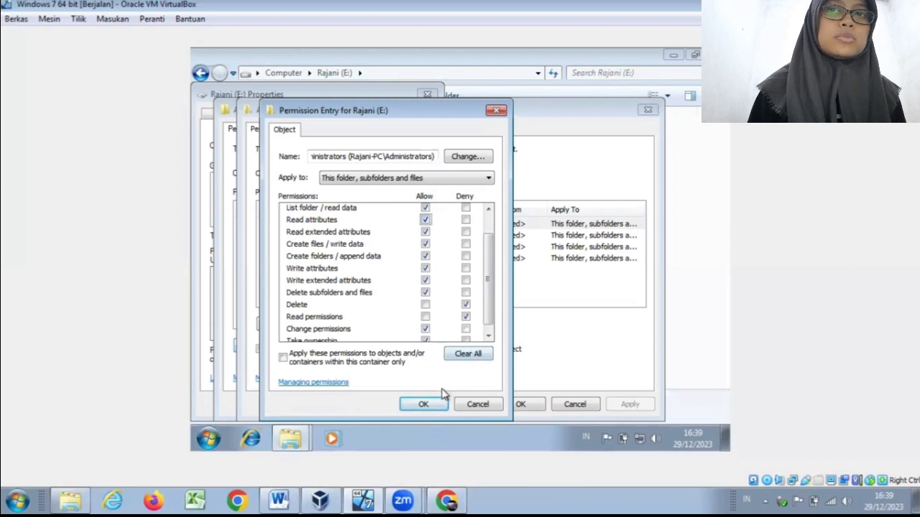
pyautogui.click(425, 305)
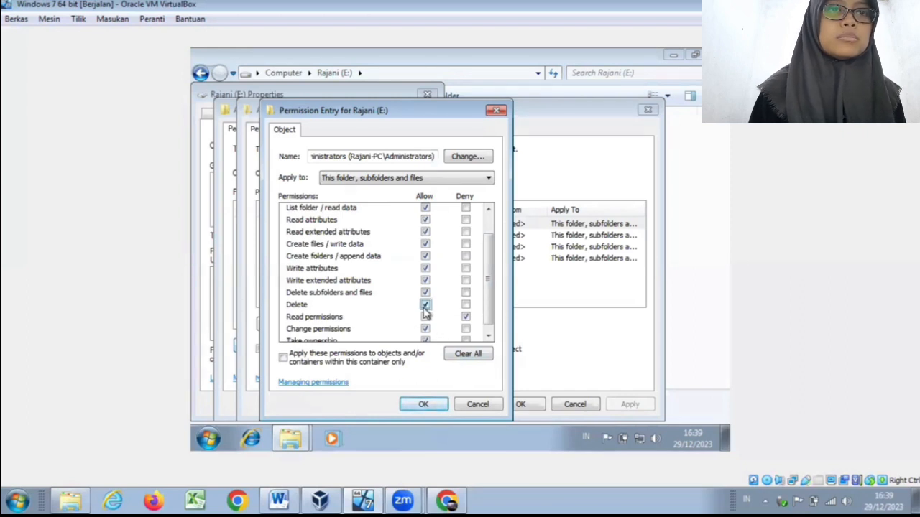
pyautogui.click(425, 317)
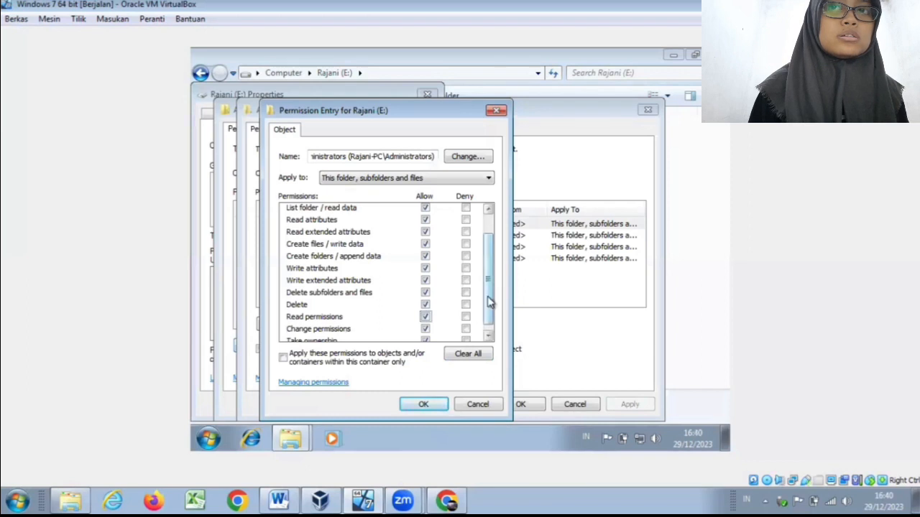
pyautogui.moveTo(489, 302); pyautogui.dragTo(480, 260)
pyautogui.click(425, 212)
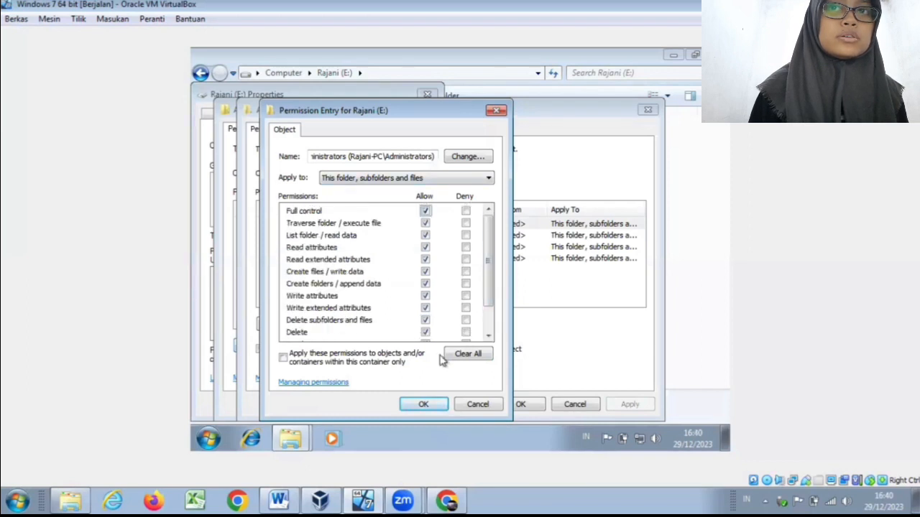
pyautogui.click(433, 409)
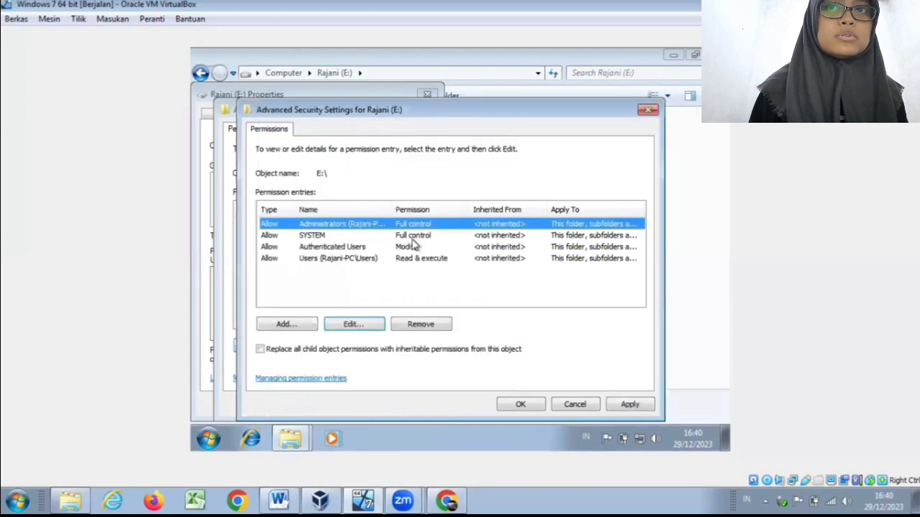
# Step: Look through the SYSTEM, Authenticated Users and Users permission entries, then accept and close all property dialogs of drive E:
pyautogui.click(413, 240)
pyautogui.click(411, 248)
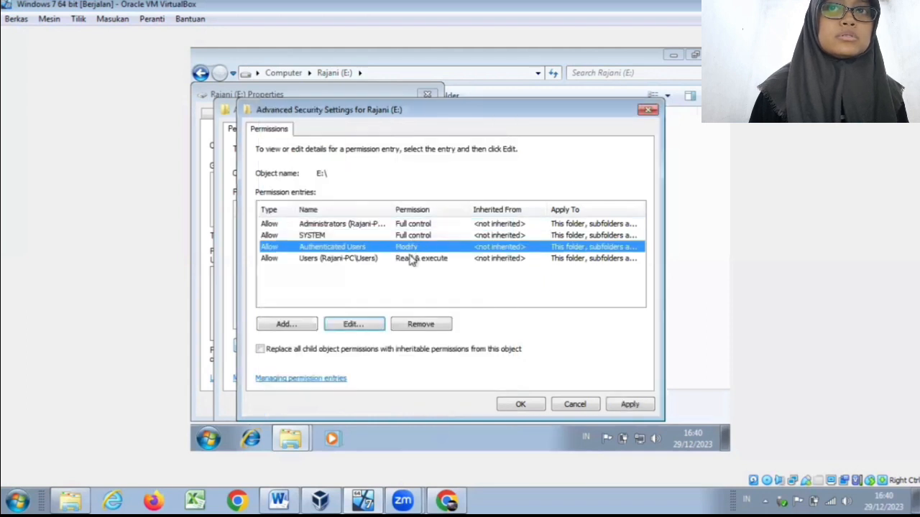
pyautogui.click(412, 260)
pyautogui.click(394, 295)
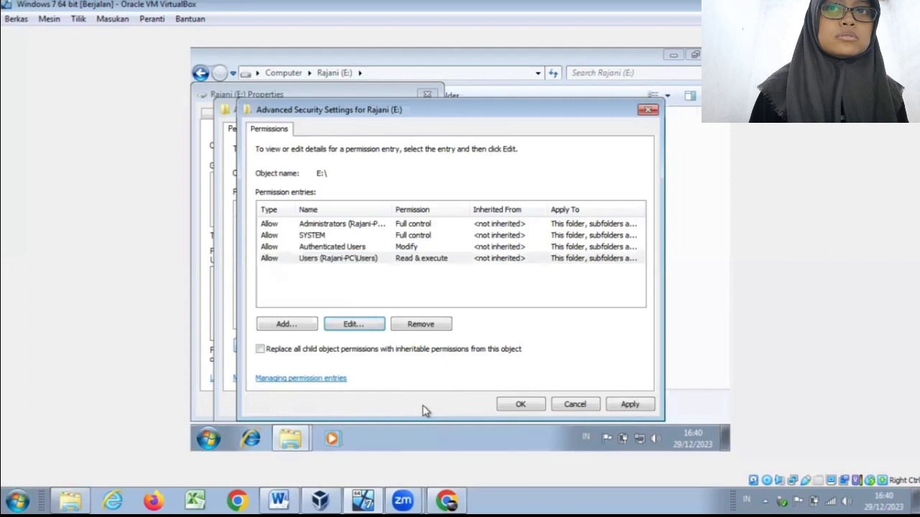
pyautogui.click(523, 404)
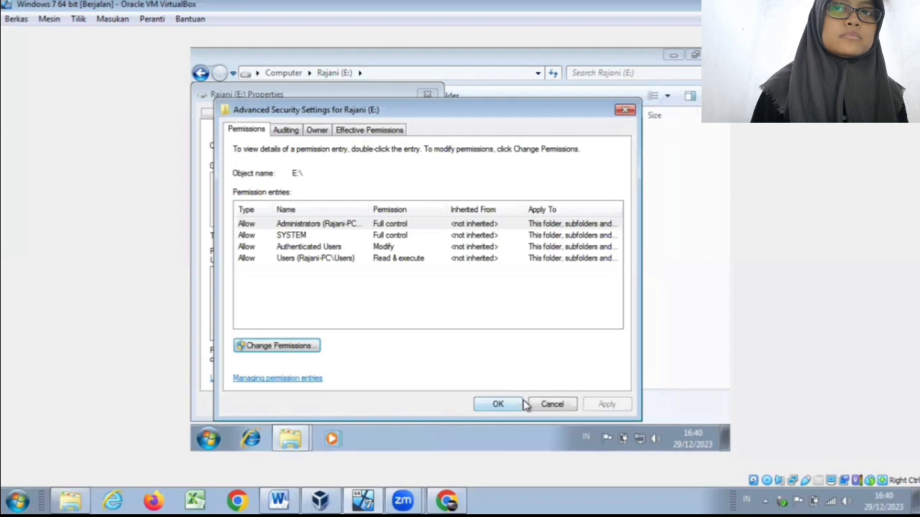
pyautogui.click(515, 405)
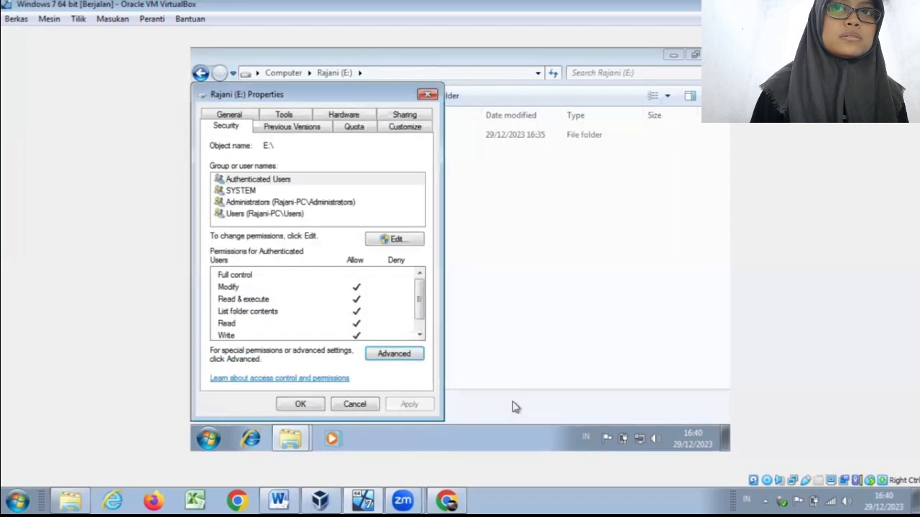
pyautogui.click(302, 406)
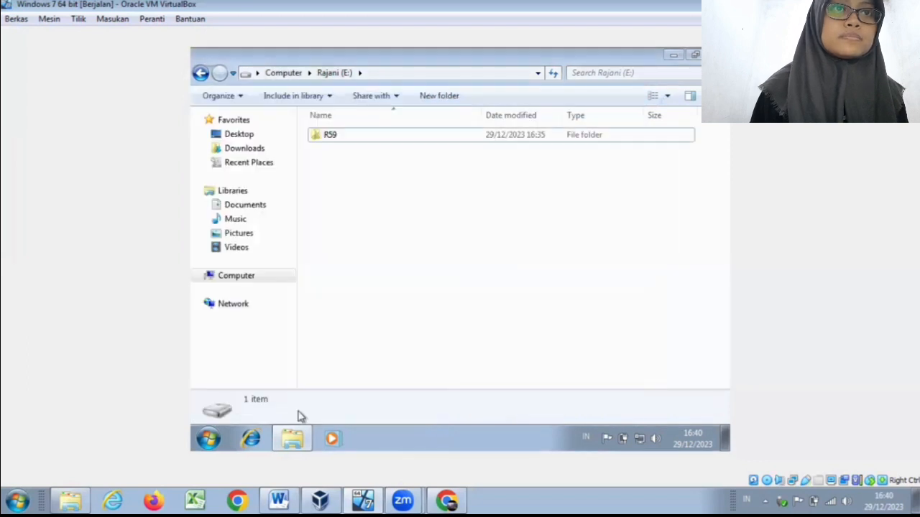
# Step: Capture a rectangular snip of the drive E: window with Snipping Tool, covering the address bar and the R59 folder
pyautogui.click(209, 438)
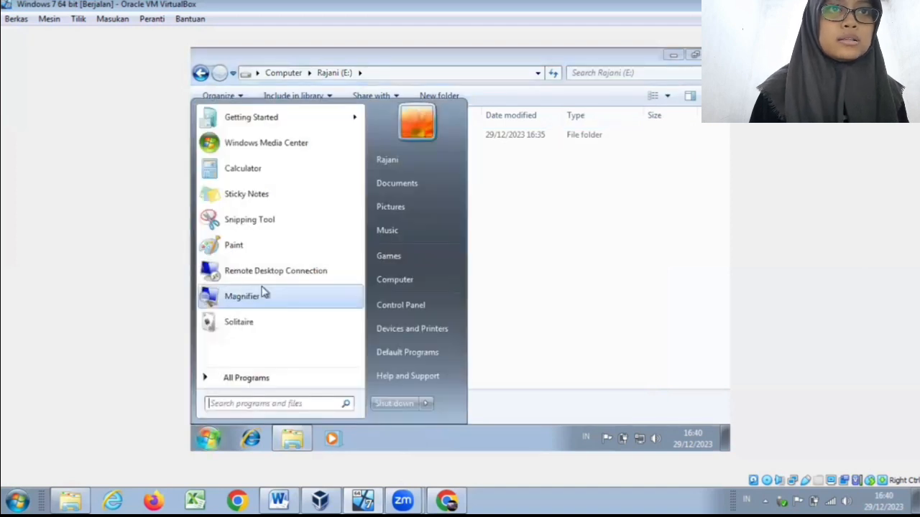
pyautogui.click(267, 229)
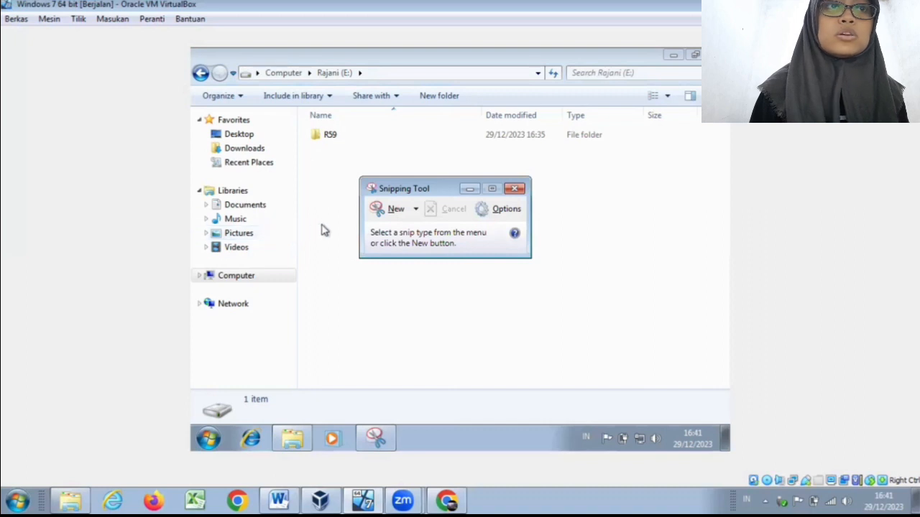
pyautogui.click(396, 208)
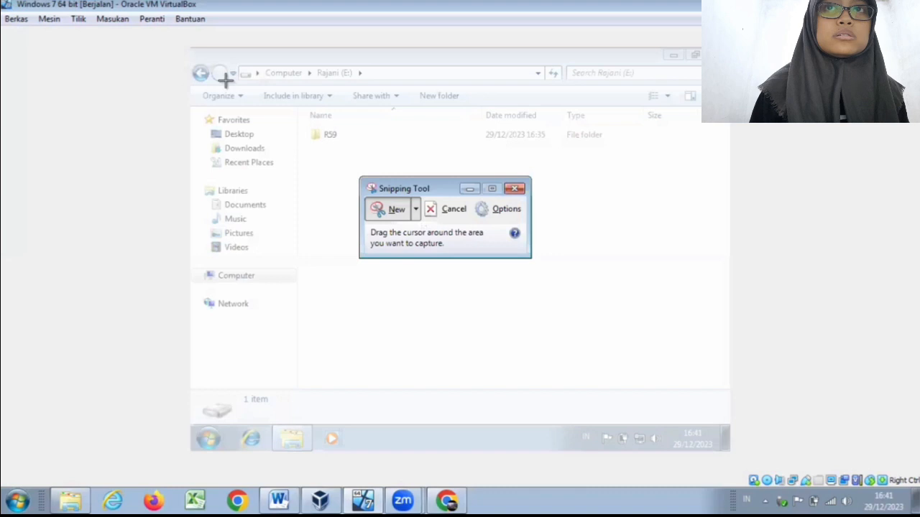
pyautogui.moveTo(196, 54); pyautogui.dragTo(375, 167)
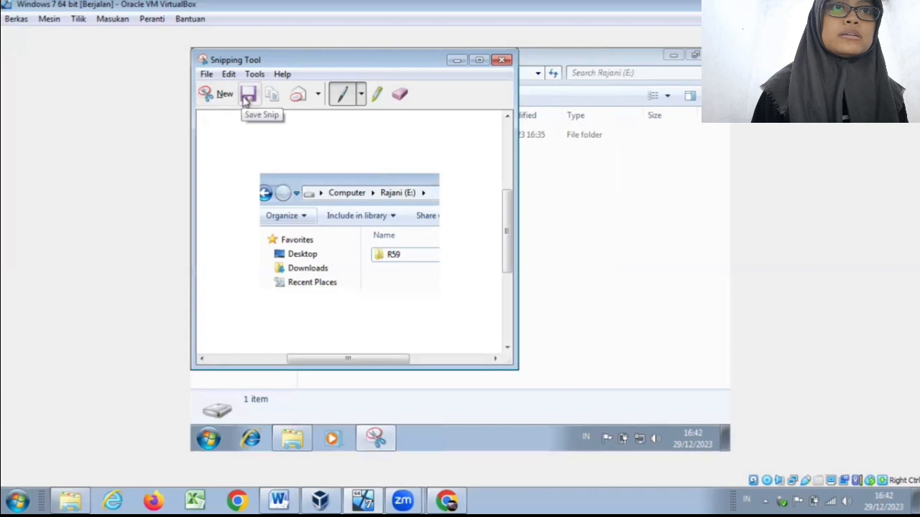
# Step: Save the snip as a PNG named Capture in the R59 folder on drive E:, and close Snipping Tool
pyautogui.click(247, 97)
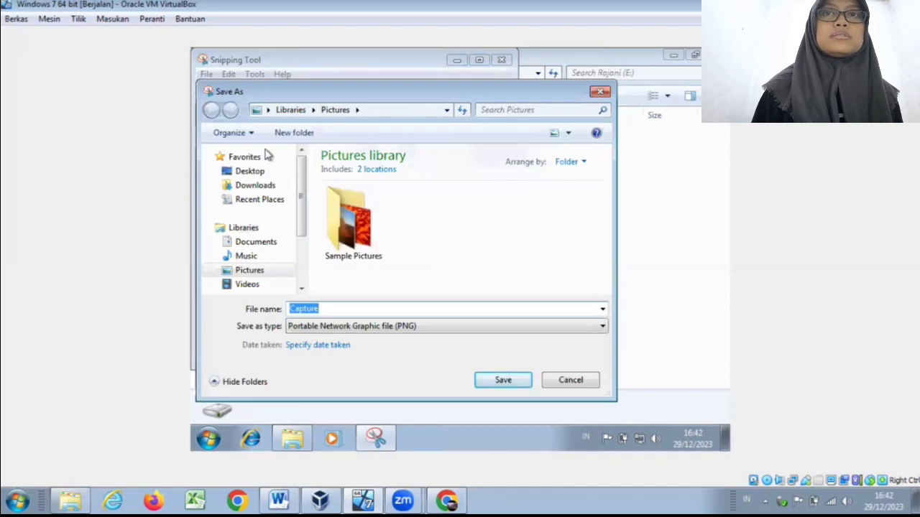
pyautogui.scroll(-1, 301, 204)
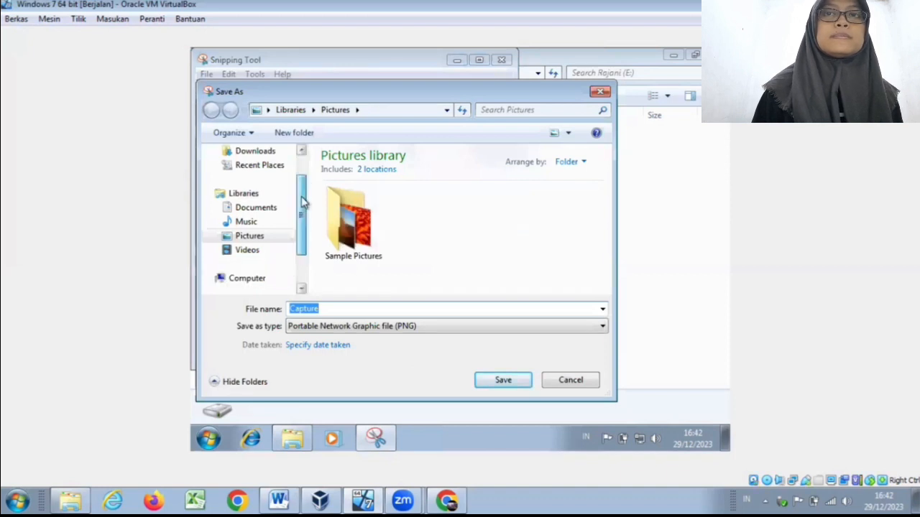
pyautogui.scroll(-1, 299, 224)
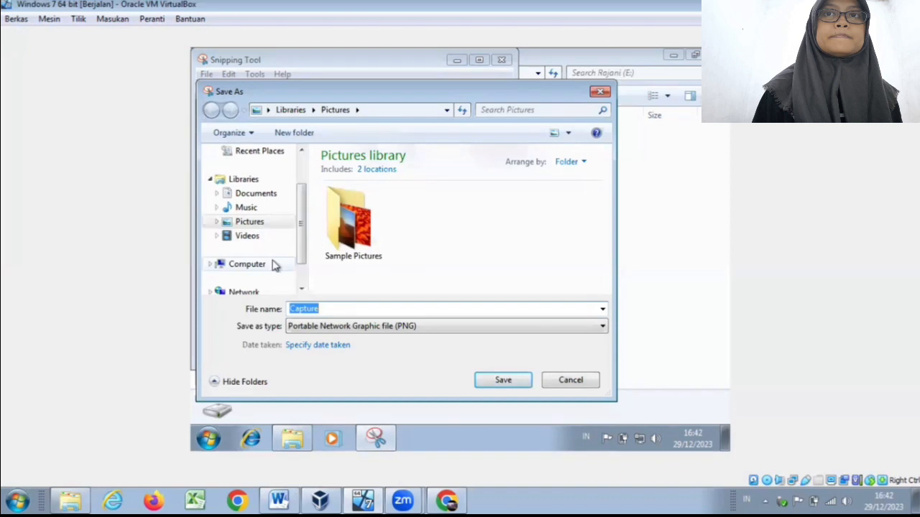
pyautogui.click(273, 265)
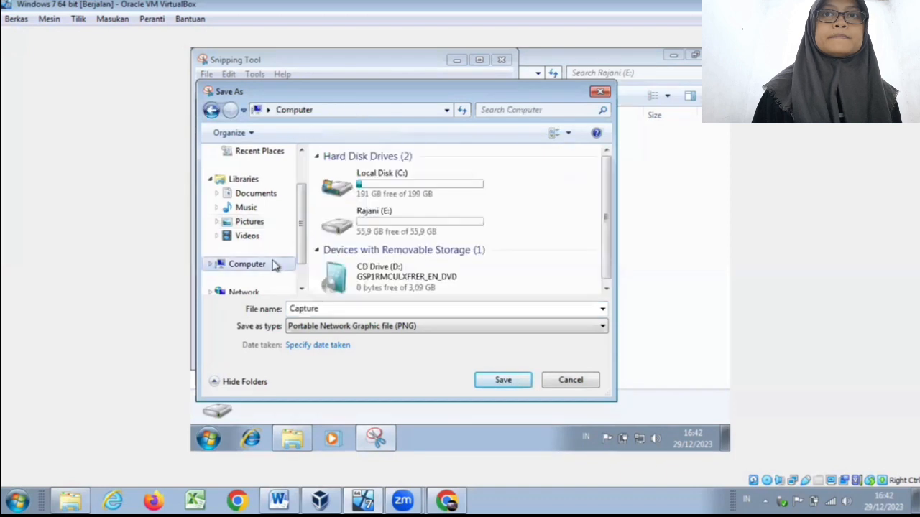
pyautogui.doubleClick(414, 235)
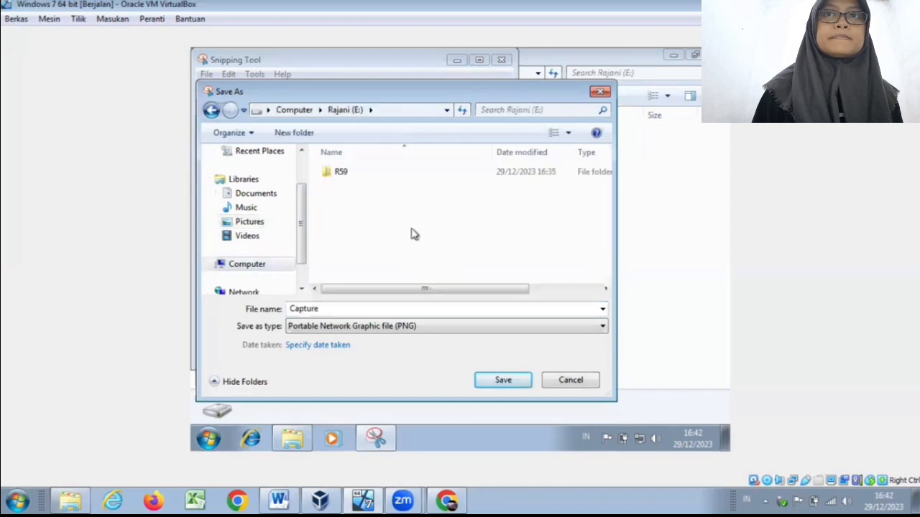
pyautogui.doubleClick(377, 171)
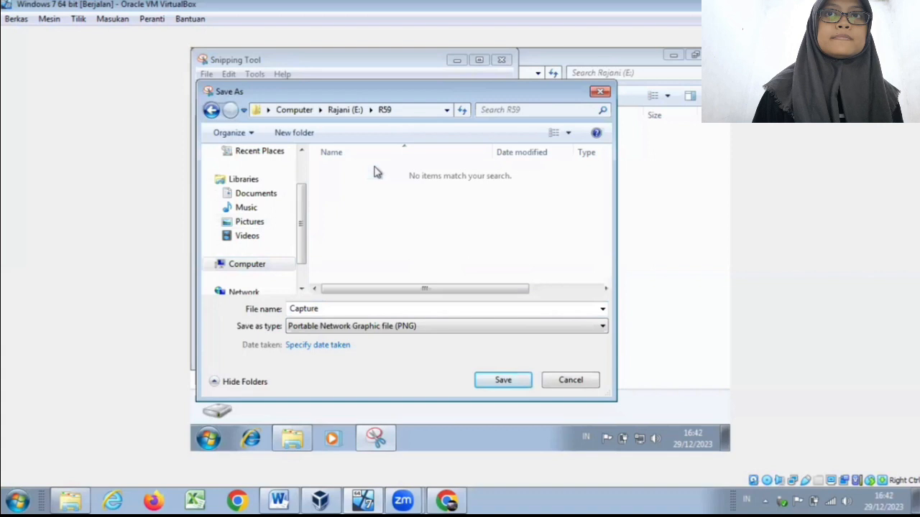
pyautogui.doubleClick(436, 312)
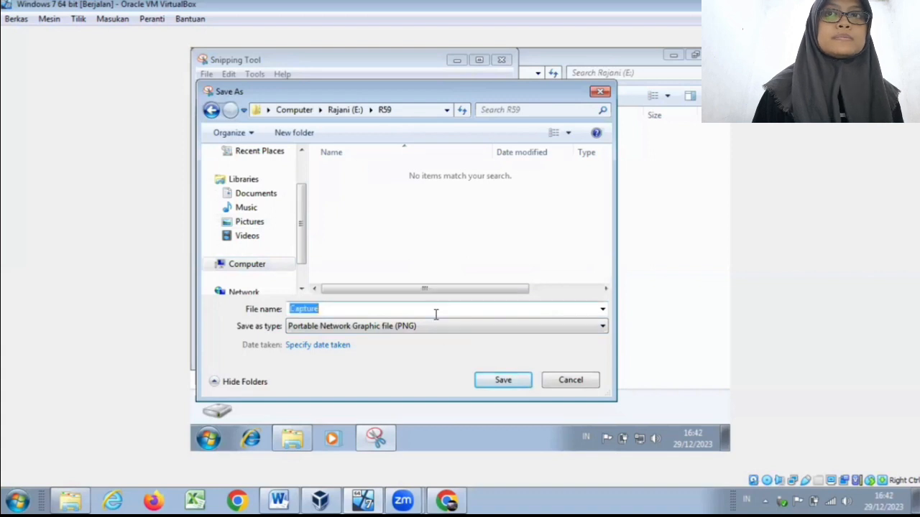
pyautogui.click(492, 386)
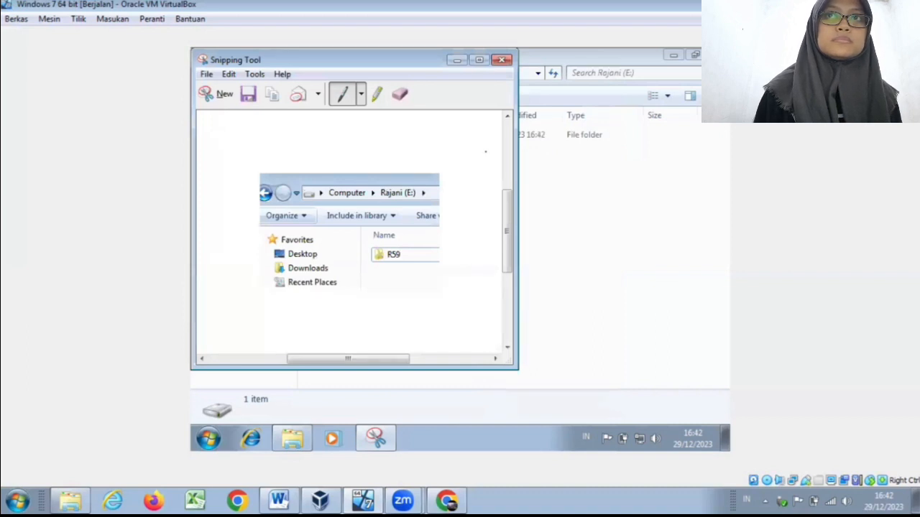
pyautogui.click(501, 61)
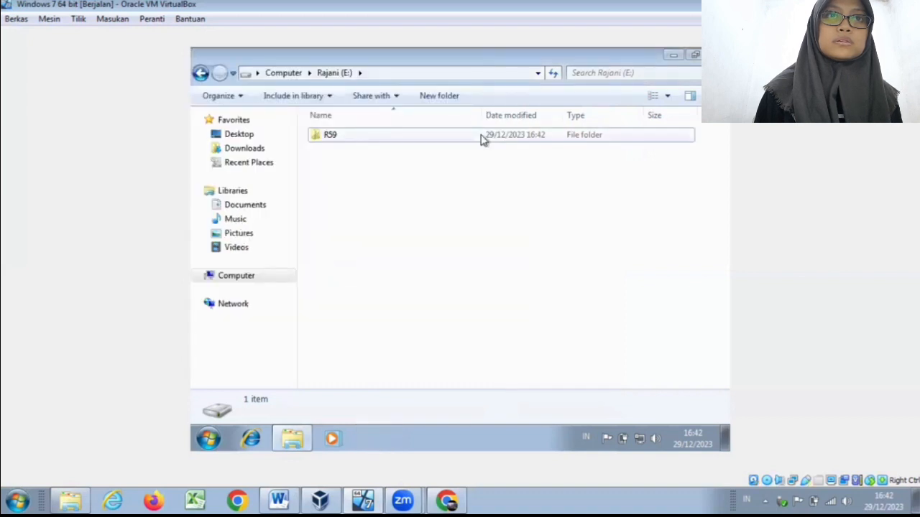
# Step: Open the R59 folder on drive E: and select the Capture image in it
pyautogui.click(482, 139)
pyautogui.doubleClick(482, 138)
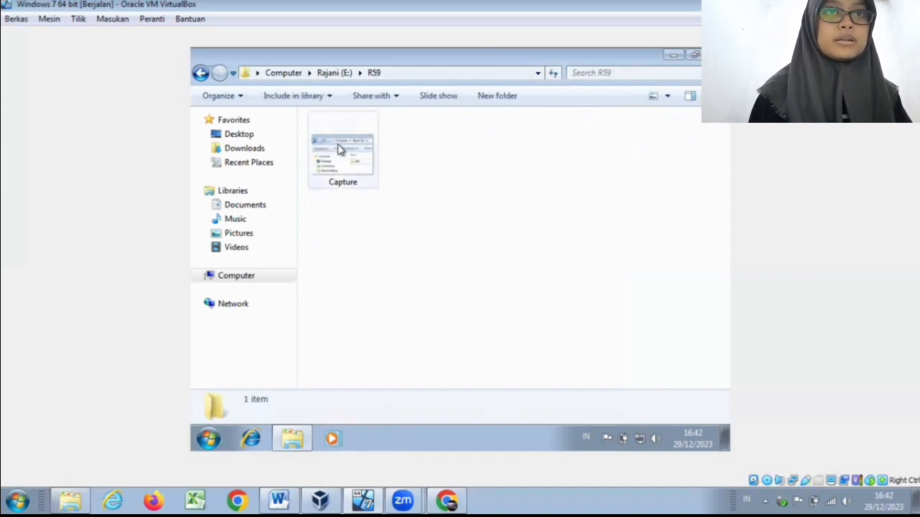
pyautogui.click(340, 149)
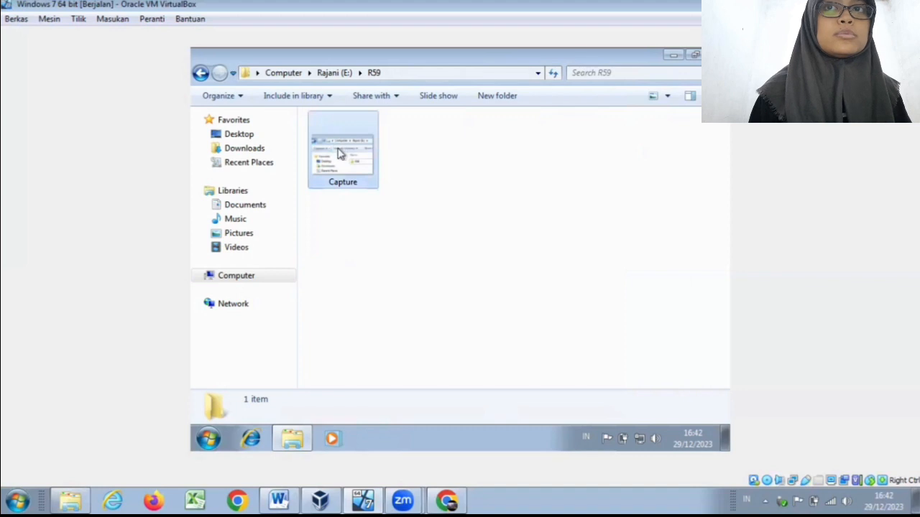
# Step: Rename the Capture image in the R59 folder to layar
pyautogui.rightClick(341, 153)
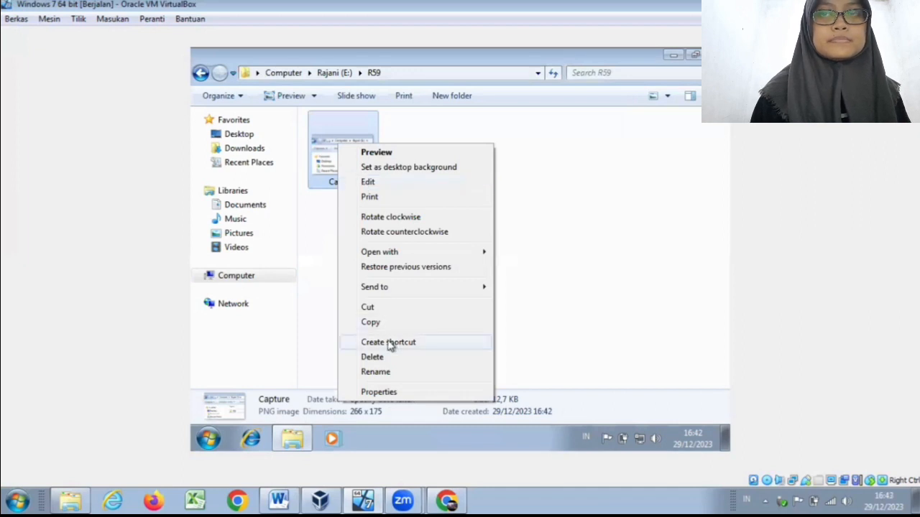
pyautogui.click(388, 372)
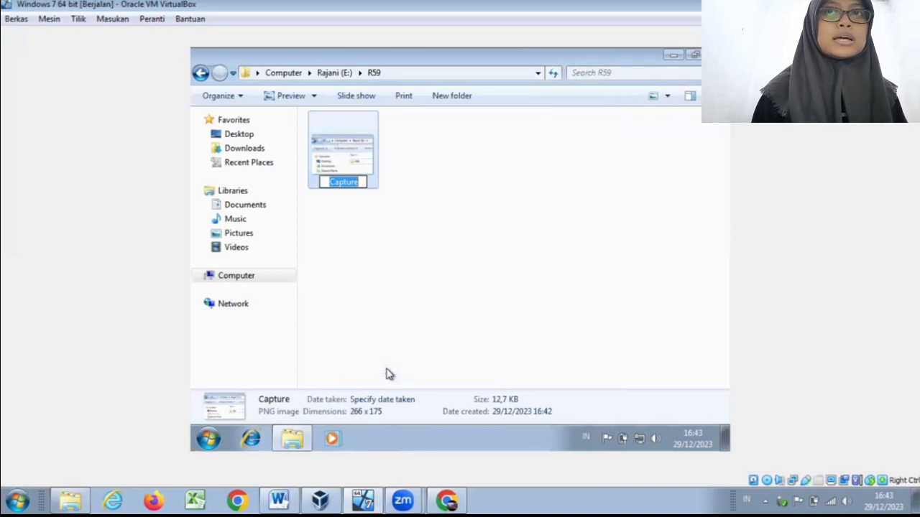
pyautogui.write('tlaya')
pyautogui.press('BackSpace')
pyautogui.press('BackSpace')
pyautogui.press('BackSpace')
pyautogui.press('BackSpace')
pyautogui.write('ay')
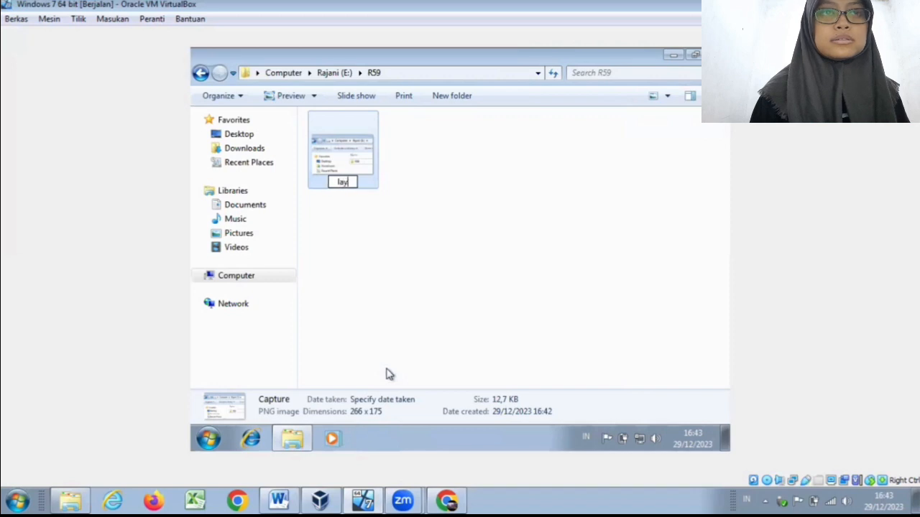
pyautogui.write('ar')
pyautogui.press('Return')
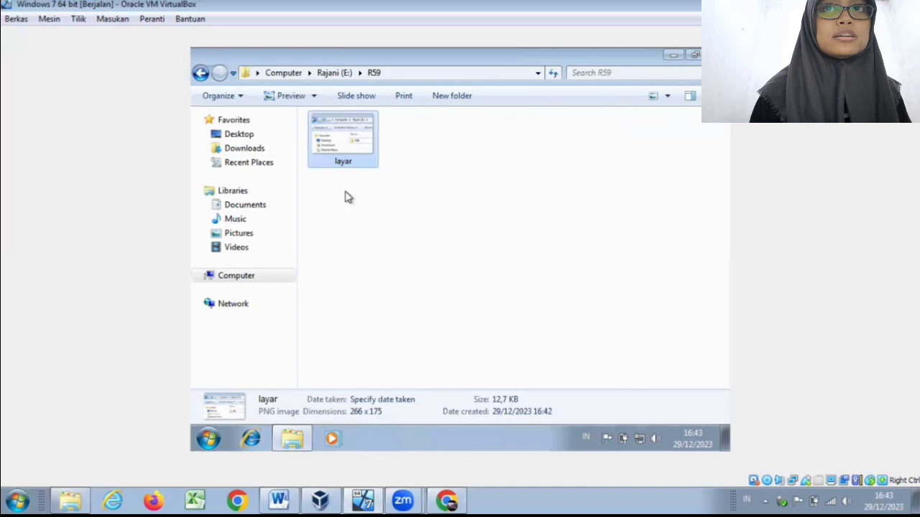
# Step: Copy the layar image and paste two duplicates of it into the R59 folder
pyautogui.rightClick(357, 146)
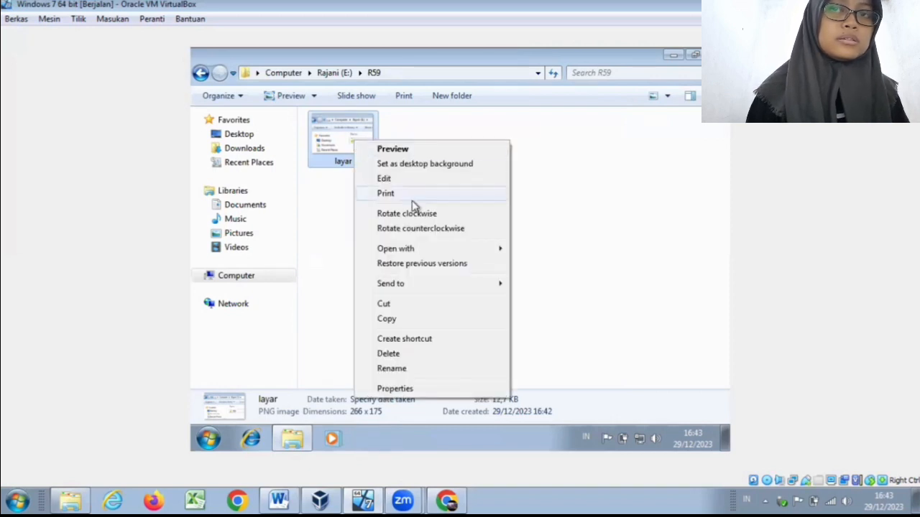
pyautogui.click(416, 318)
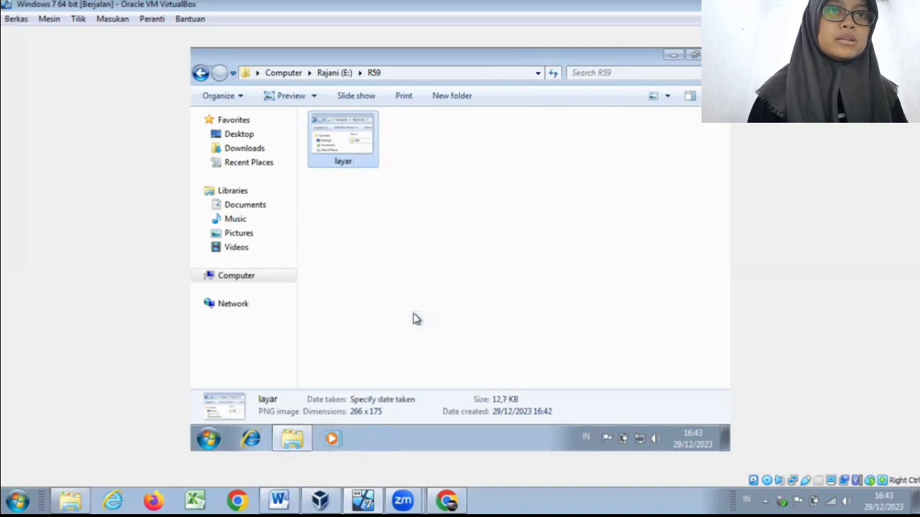
pyautogui.rightClick(413, 318)
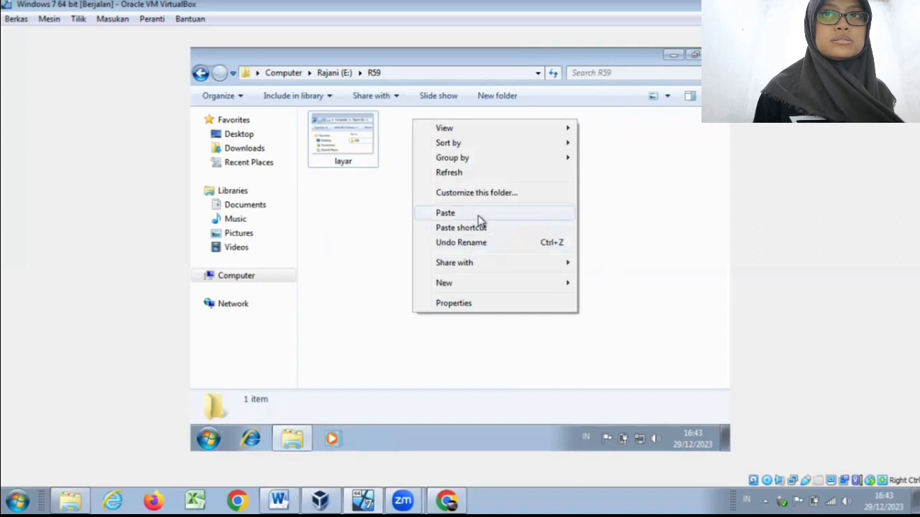
pyautogui.click(445, 213)
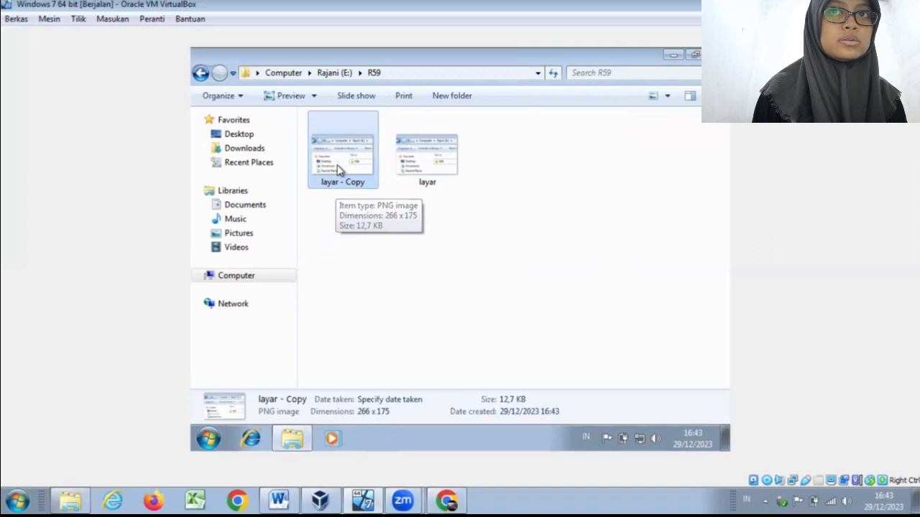
pyautogui.hotkey('ctrl', 'v')
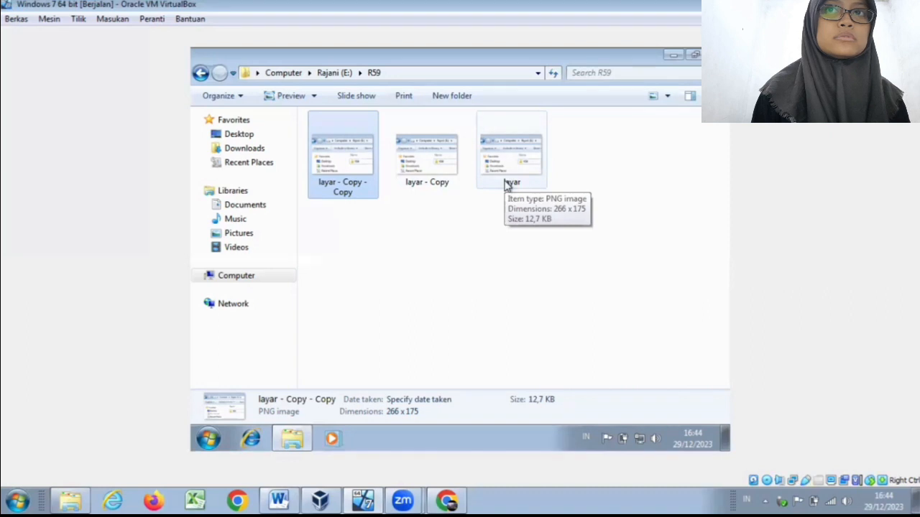
# Step: Delete both duplicates of the layar image from the R59 folder, keeping only the original
pyautogui.rightClick(374, 189)
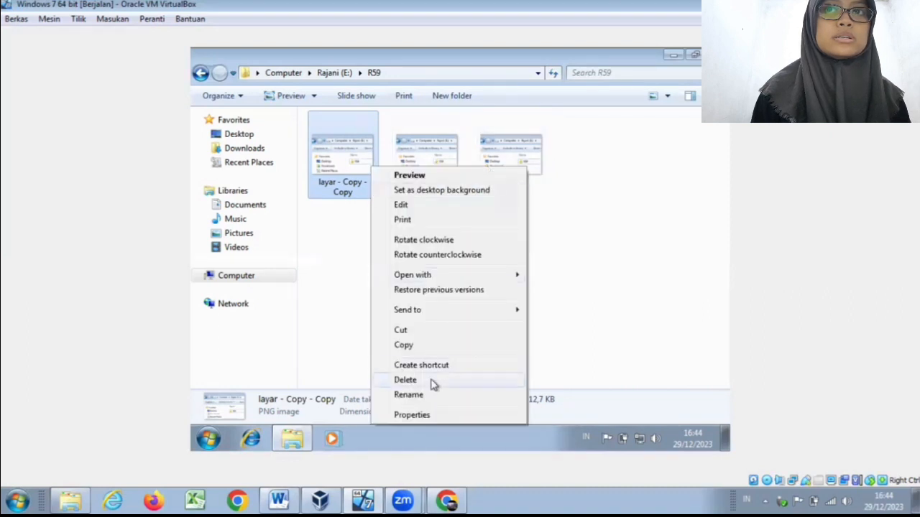
pyautogui.click(432, 381)
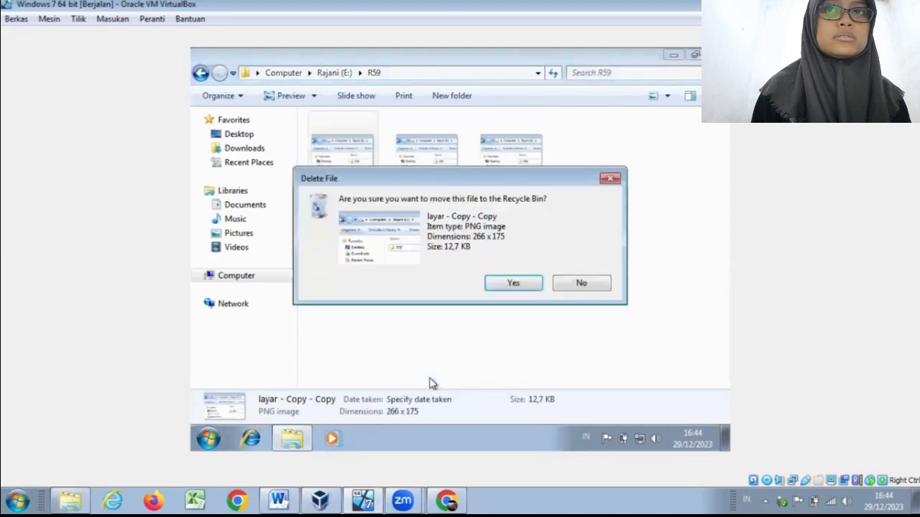
pyautogui.click(526, 284)
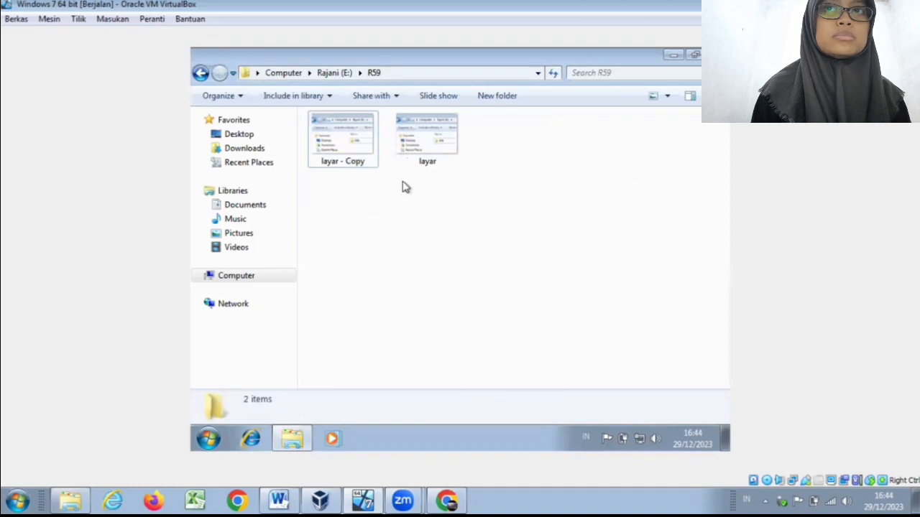
pyautogui.click(358, 150)
pyautogui.press('Delete')
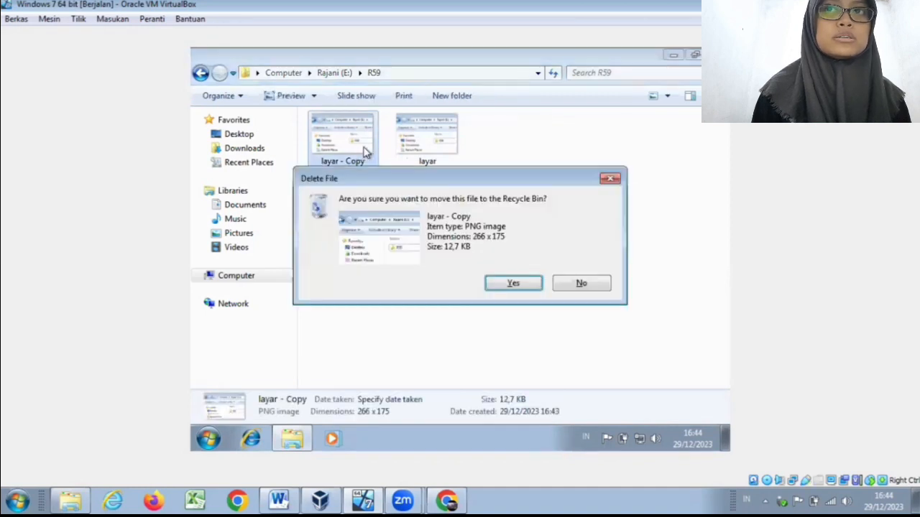
pyautogui.click(512, 284)
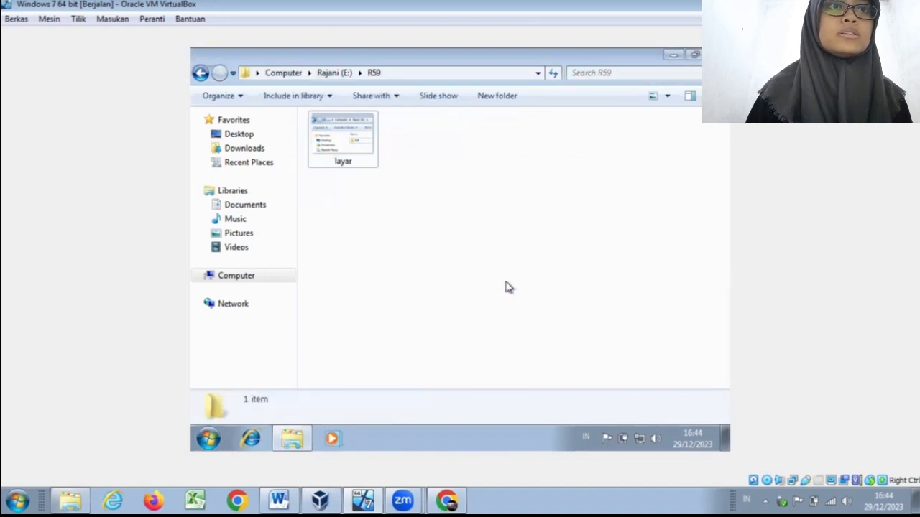
# Step: Open the layar image's properties and review the security permissions of Administrators, SYSTEM, Users and Authenticated Users
pyautogui.click(318, 146)
pyautogui.rightClick(317, 145)
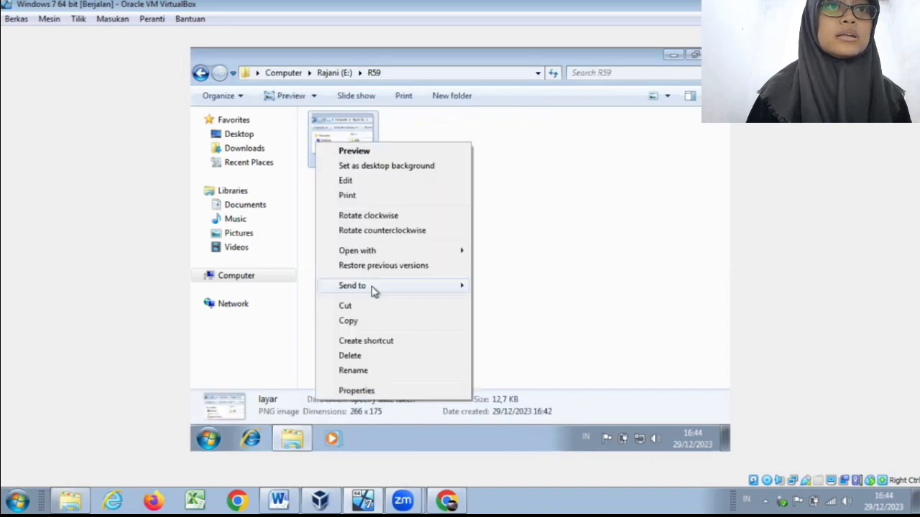
pyautogui.click(379, 392)
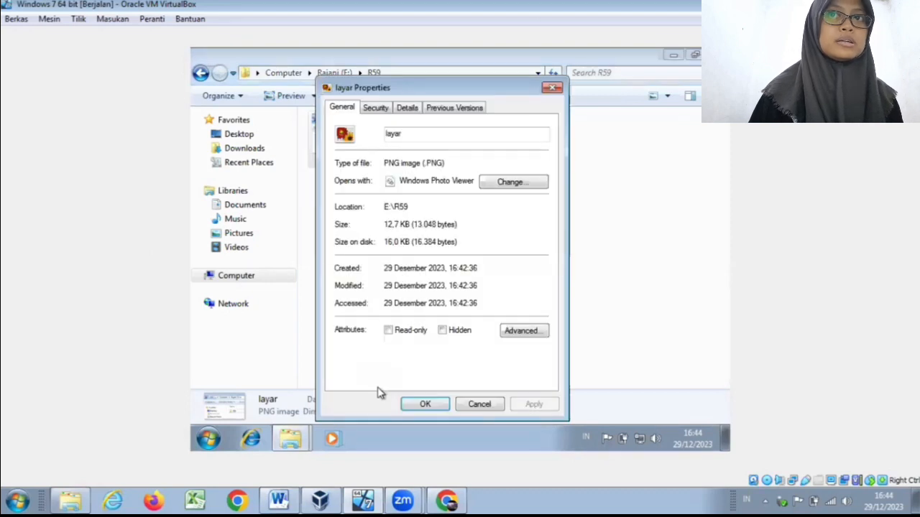
pyautogui.click(373, 109)
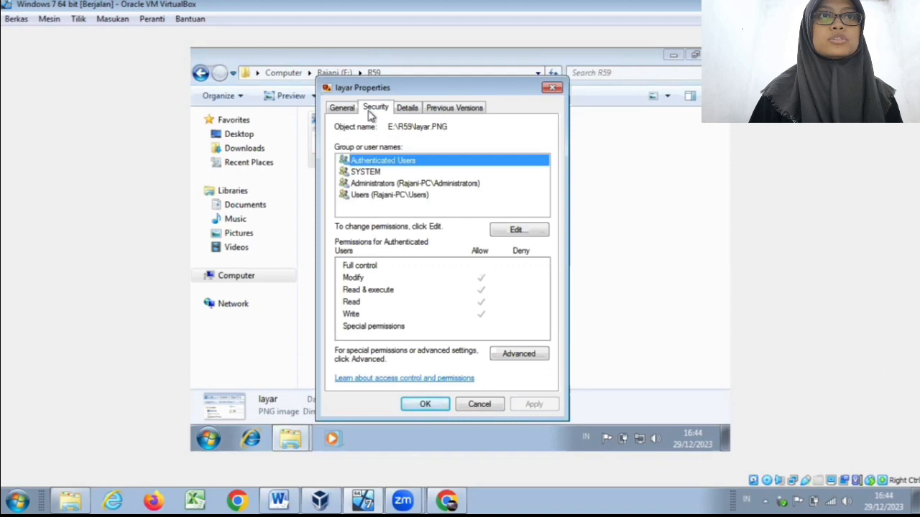
pyautogui.click(401, 184)
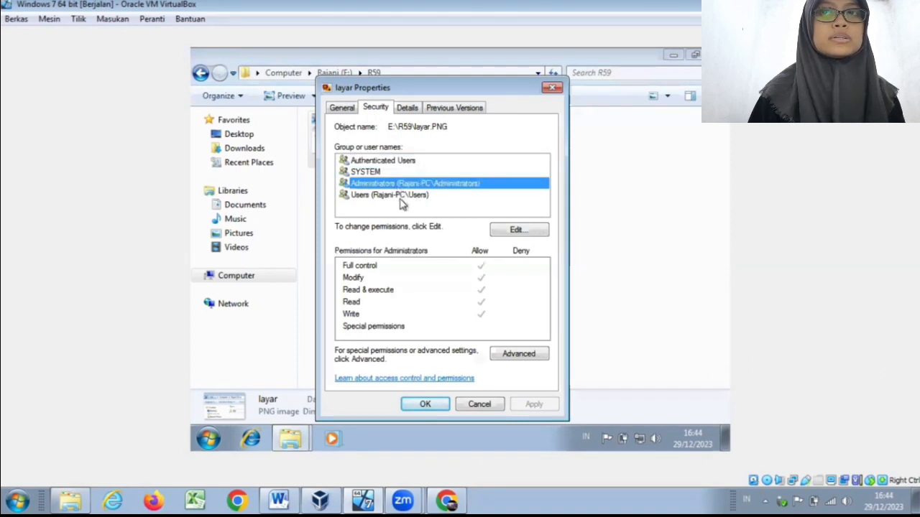
pyautogui.click(437, 173)
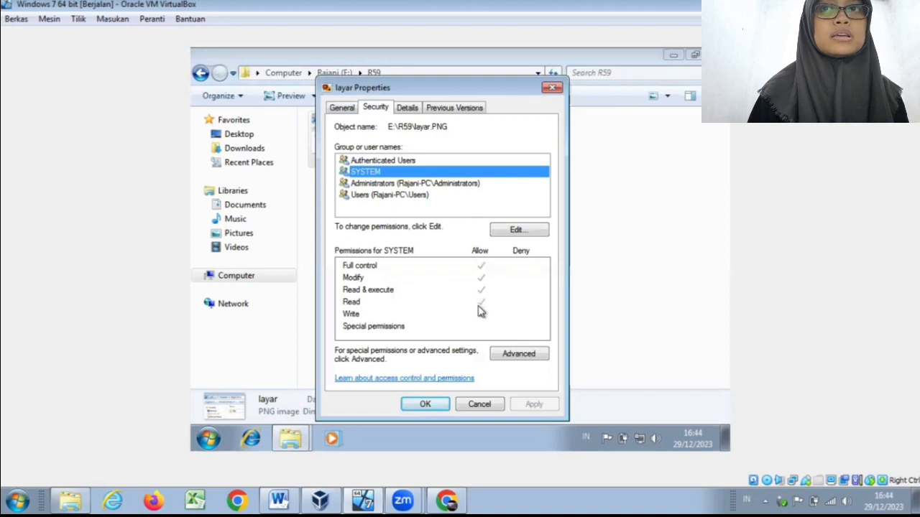
pyautogui.click(374, 196)
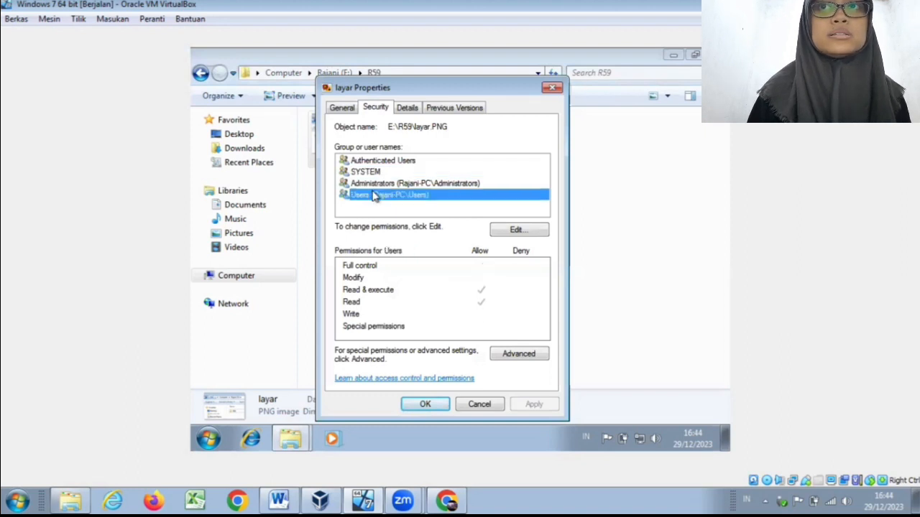
pyautogui.click(423, 172)
pyautogui.click(422, 161)
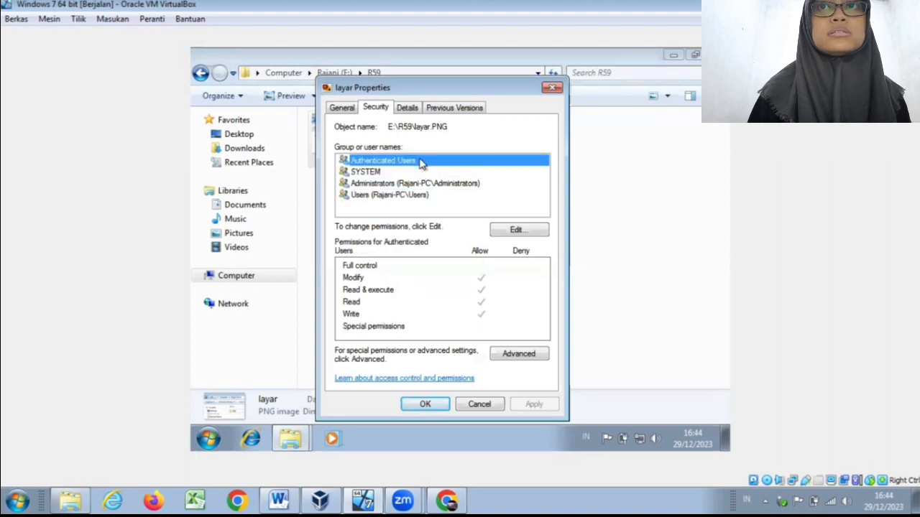
# Step: Open the advanced security settings of the layar image and look through the detailed permission entry for Administrators
pyautogui.click(517, 356)
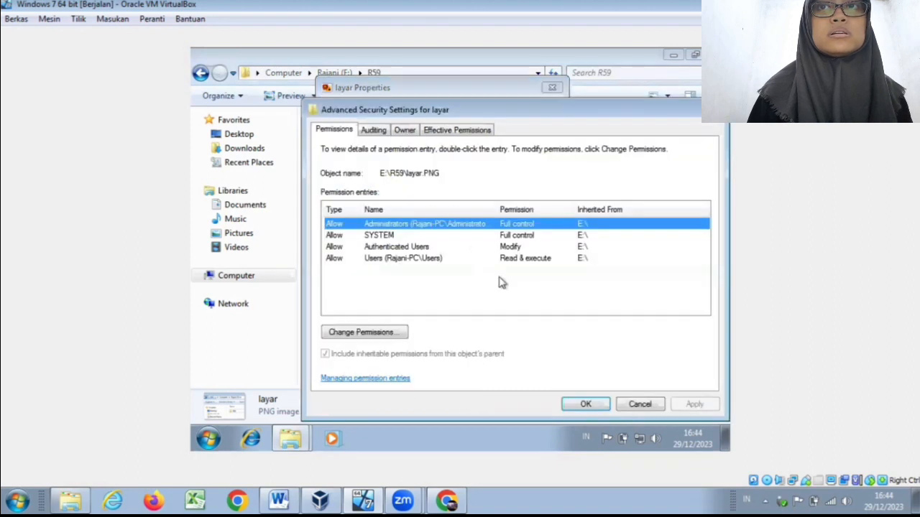
pyautogui.click(496, 247)
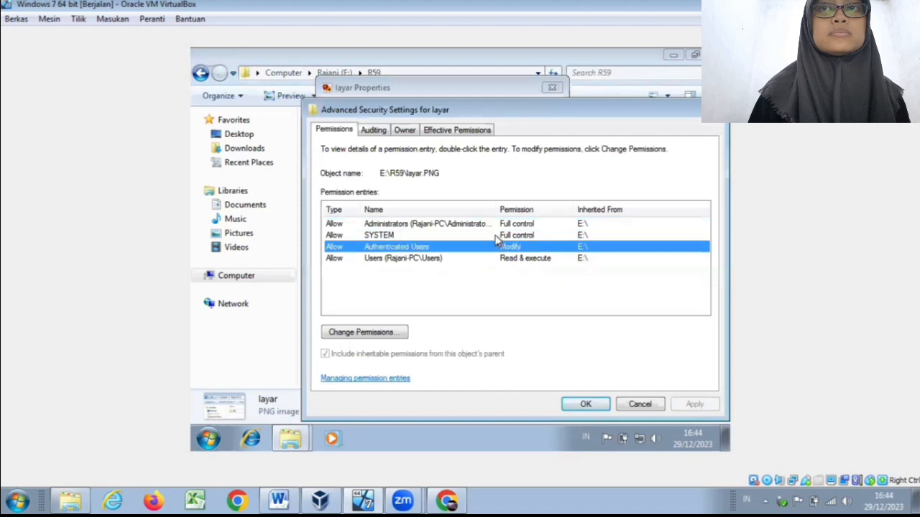
pyautogui.click(496, 235)
pyautogui.click(381, 333)
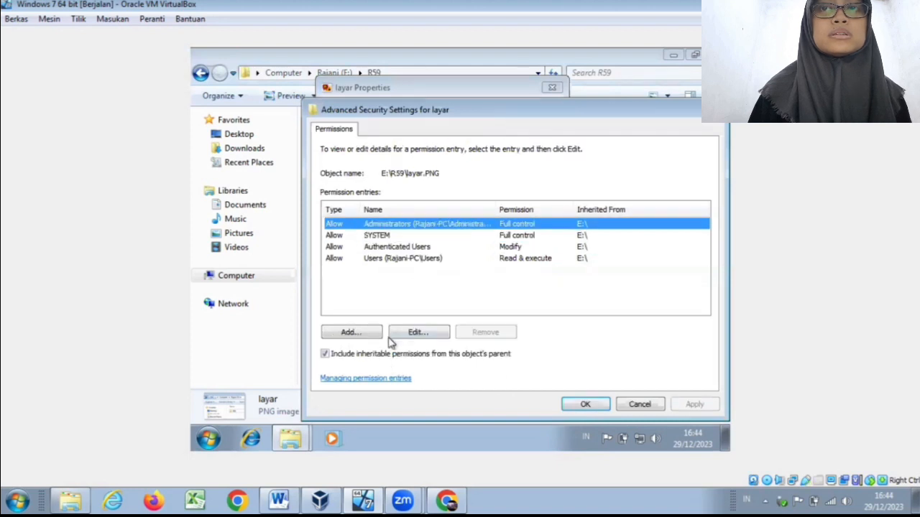
pyautogui.click(417, 333)
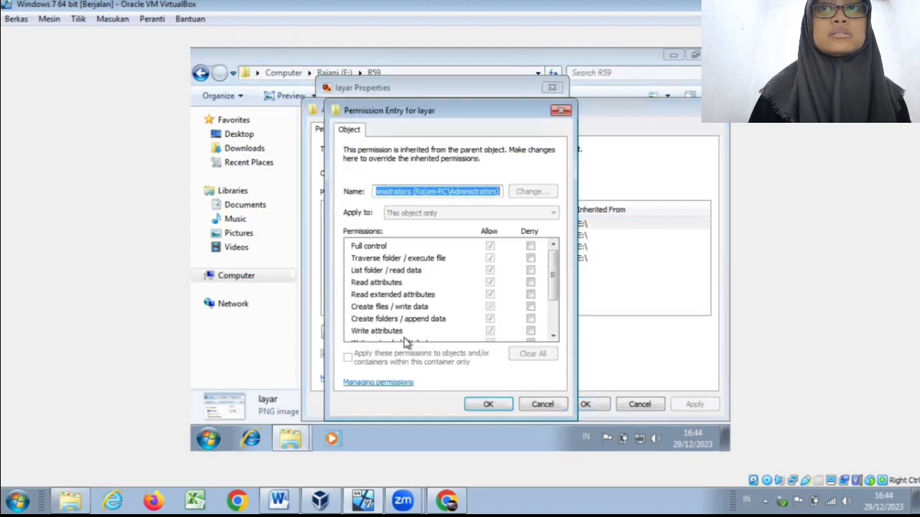
pyautogui.click(530, 271)
pyautogui.click(530, 271)
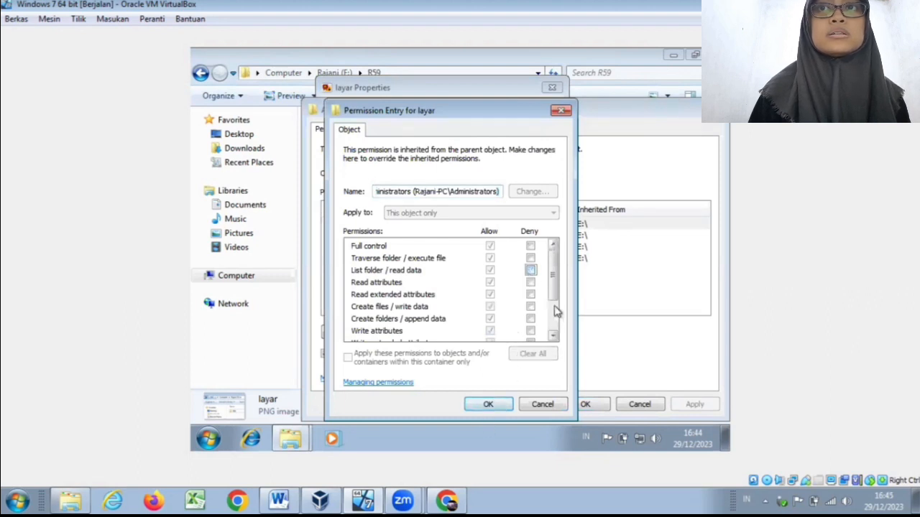
pyautogui.click(531, 294)
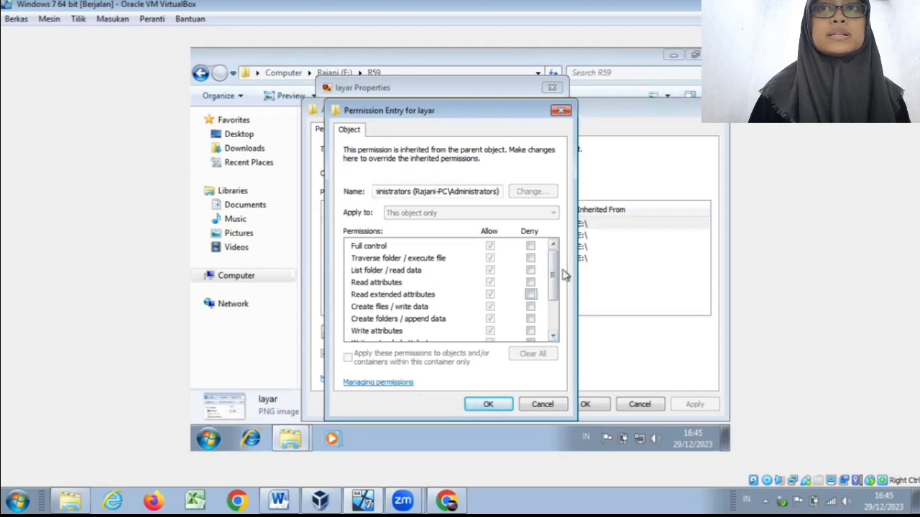
pyautogui.moveTo(554, 277); pyautogui.dragTo(559, 298)
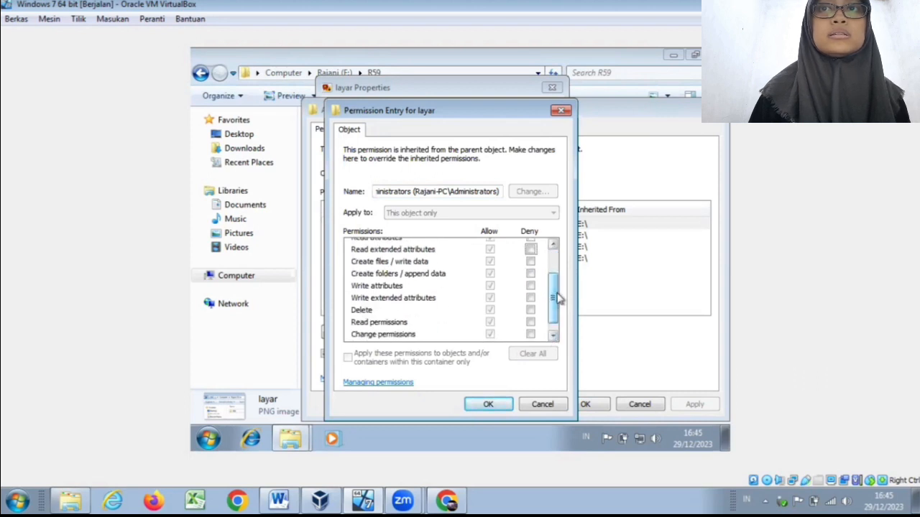
pyautogui.click(483, 404)
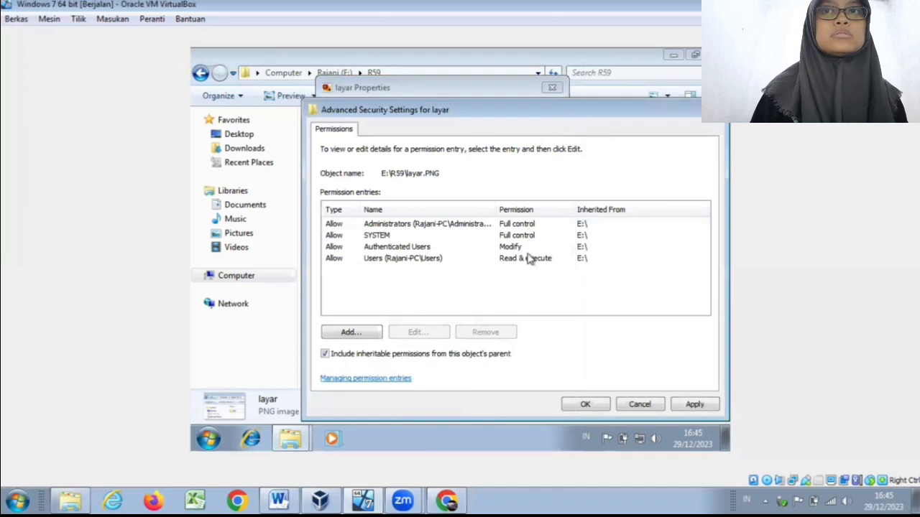
# Step: Select the Users permission entry of the layar image, then accept and close all its security and property dialogs
pyautogui.click(529, 259)
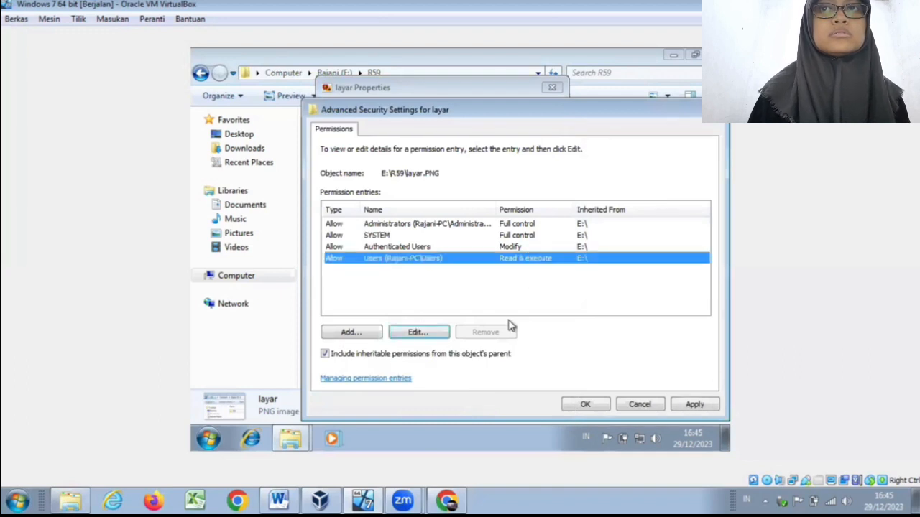
pyautogui.click(594, 406)
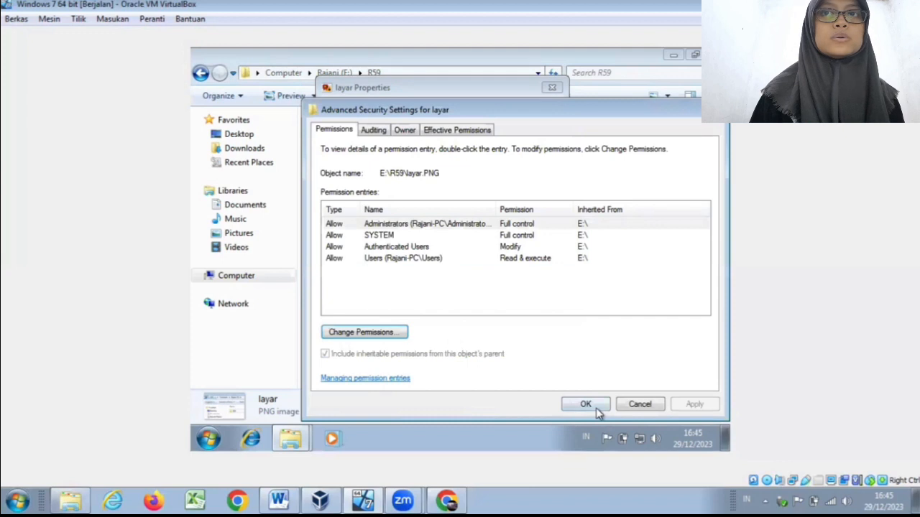
pyautogui.click(596, 409)
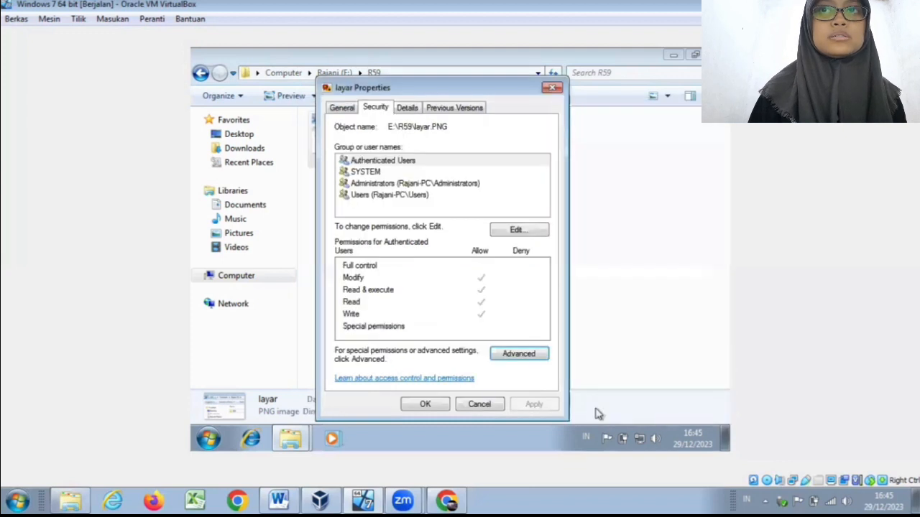
pyautogui.click(424, 404)
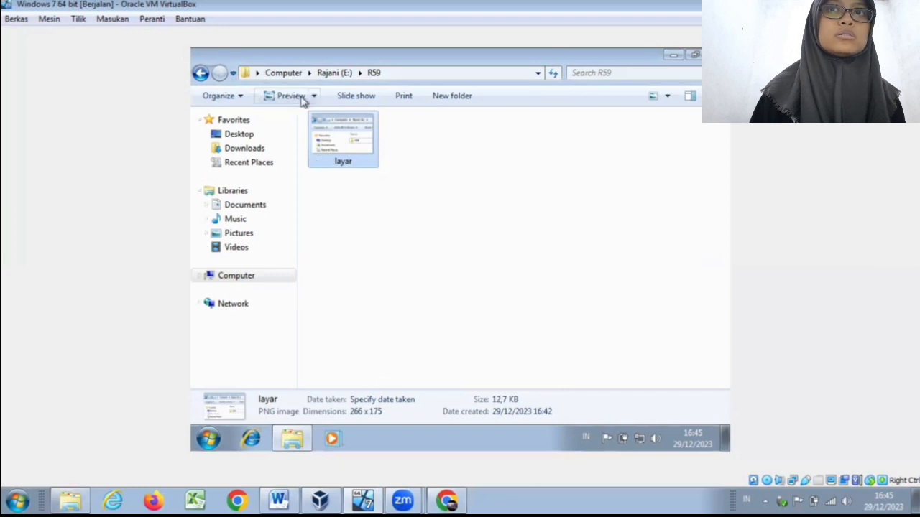
# Step: Go up to Computer and rename the E: drive with a new first name, granting administrator permission for the change
pyautogui.click(287, 74)
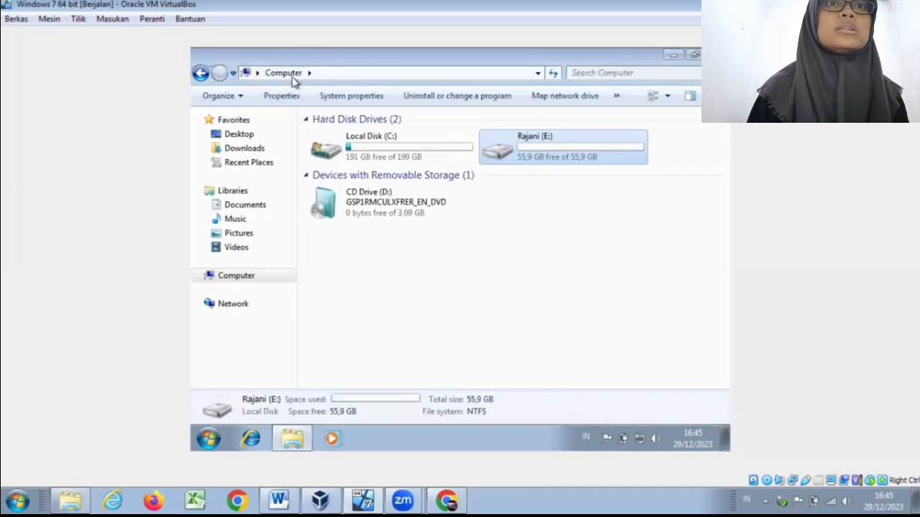
pyautogui.rightClick(541, 144)
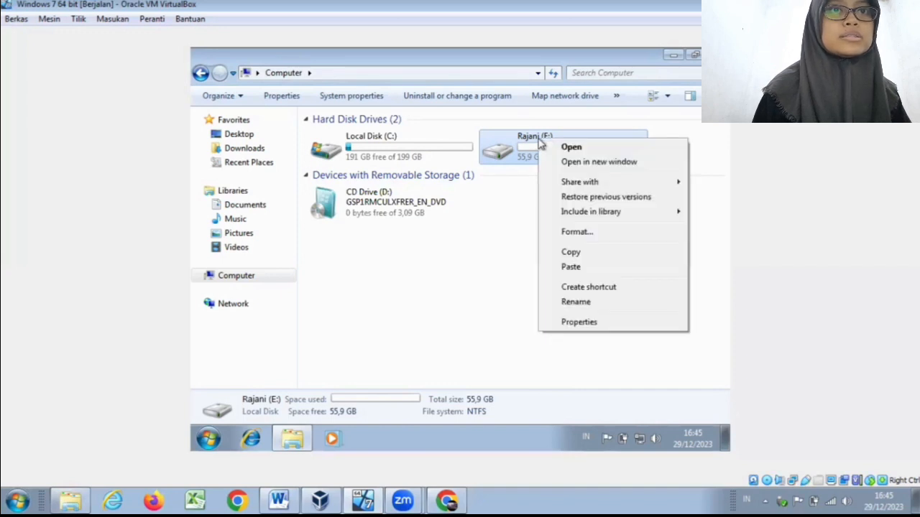
pyautogui.click(591, 301)
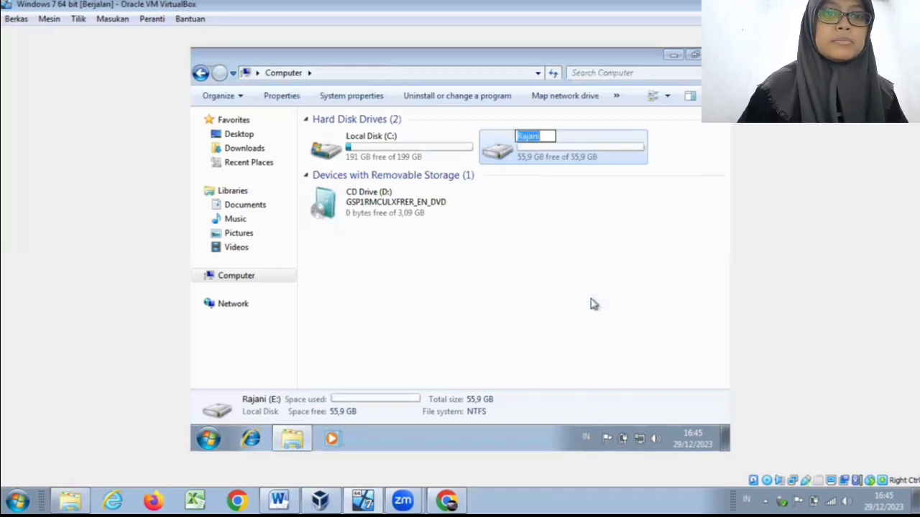
pyautogui.press('BackSpace')
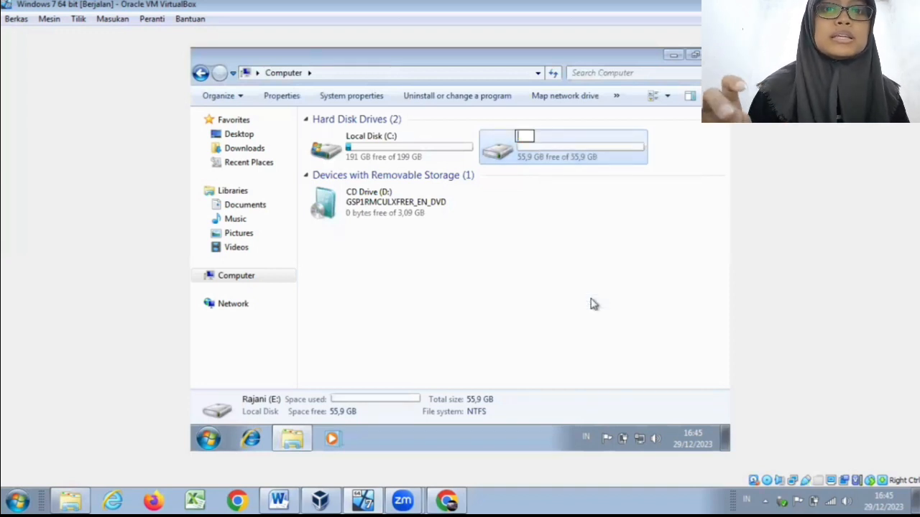
pyautogui.write('Ida')
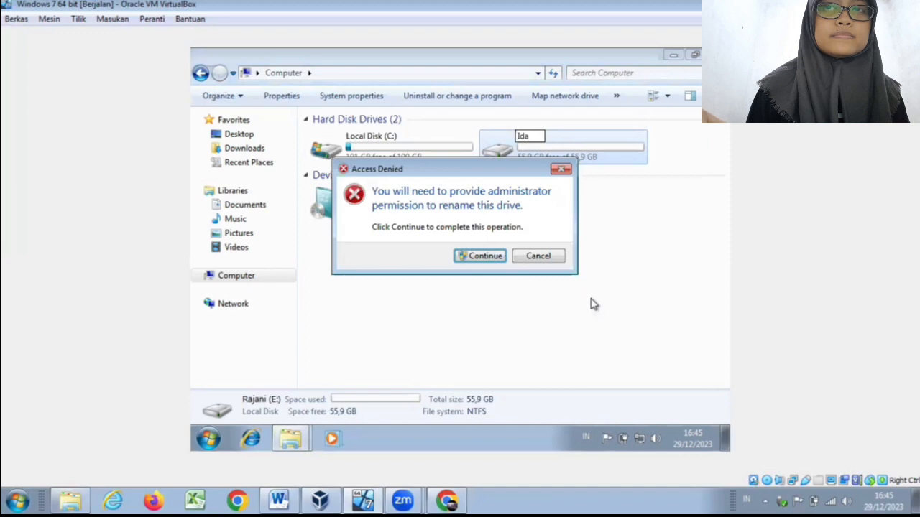
pyautogui.click(500, 263)
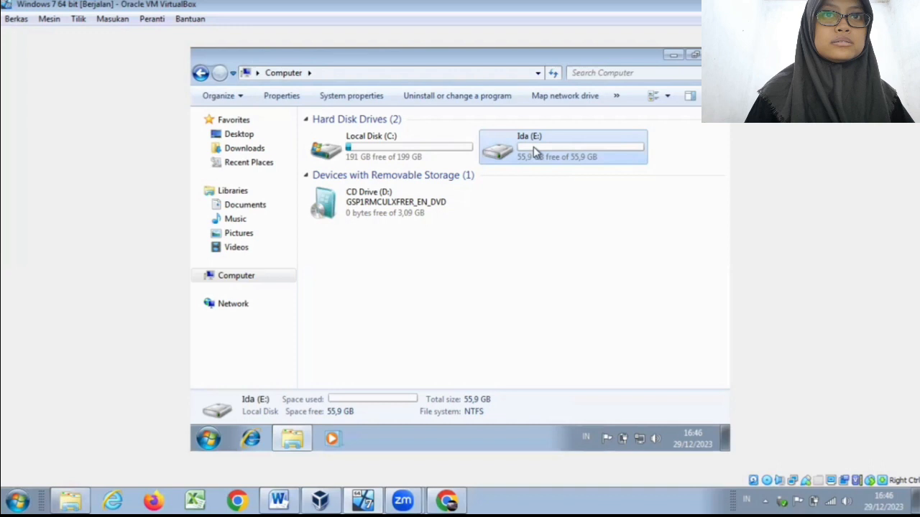
# Step: Copy the renamed E: drive and paste it onto Local Disk (C:)
pyautogui.rightClick(535, 152)
pyautogui.click(586, 262)
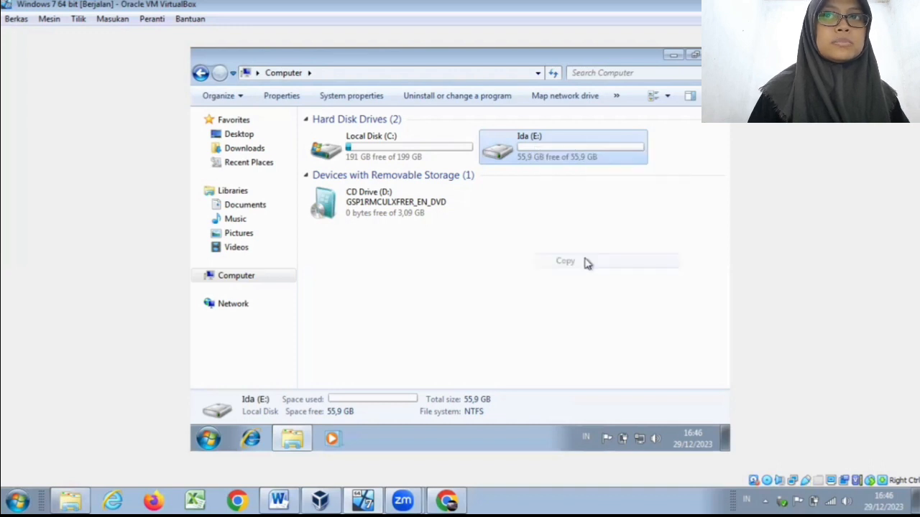
pyautogui.click(394, 153)
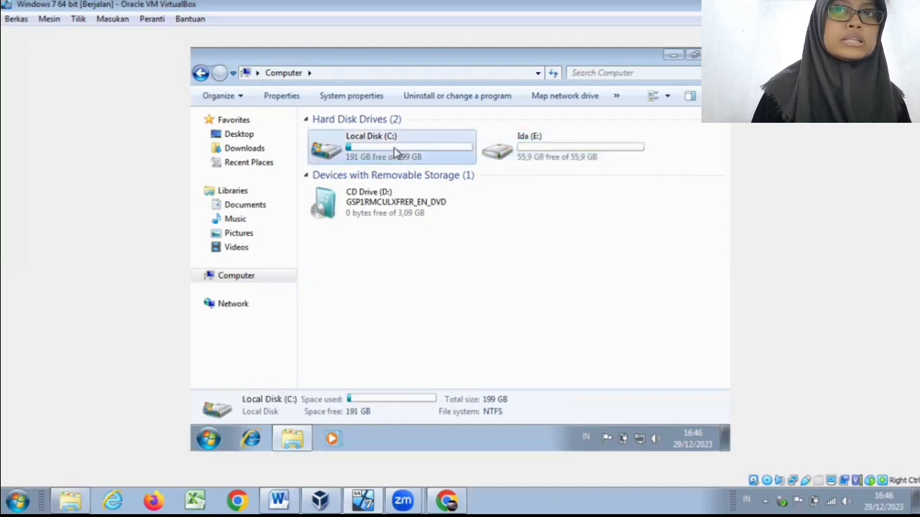
pyautogui.rightClick(394, 153)
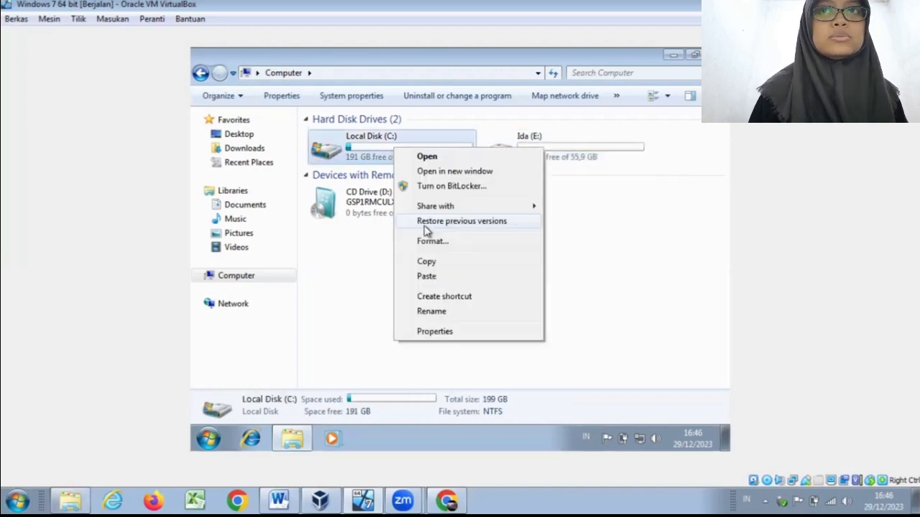
pyautogui.click(441, 278)
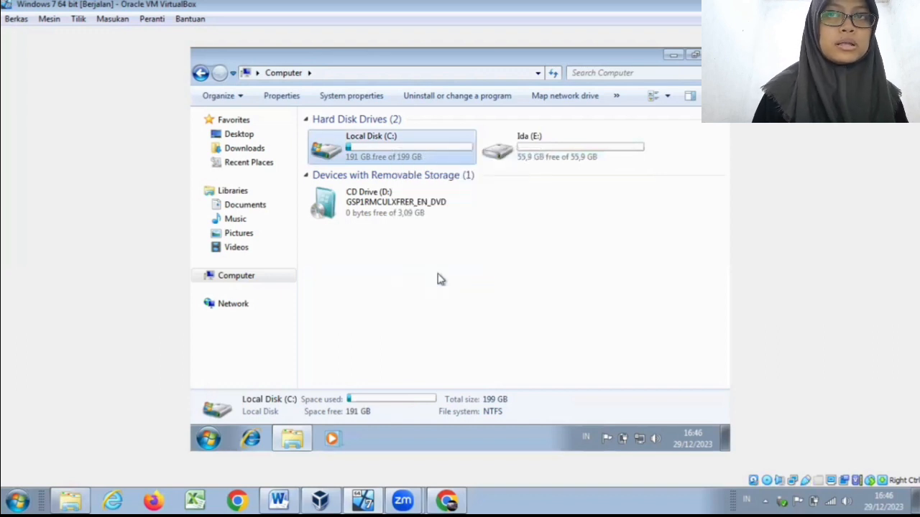
# Step: Check the copied drive folder on Local Disk (C:) and the contents of its R59 subfolder, and return to Computer
pyautogui.doubleClick(420, 156)
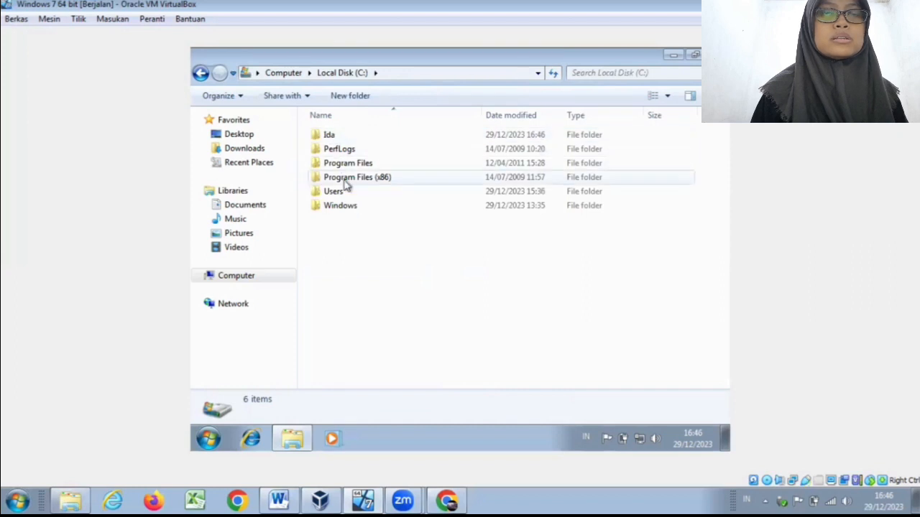
pyautogui.click(329, 138)
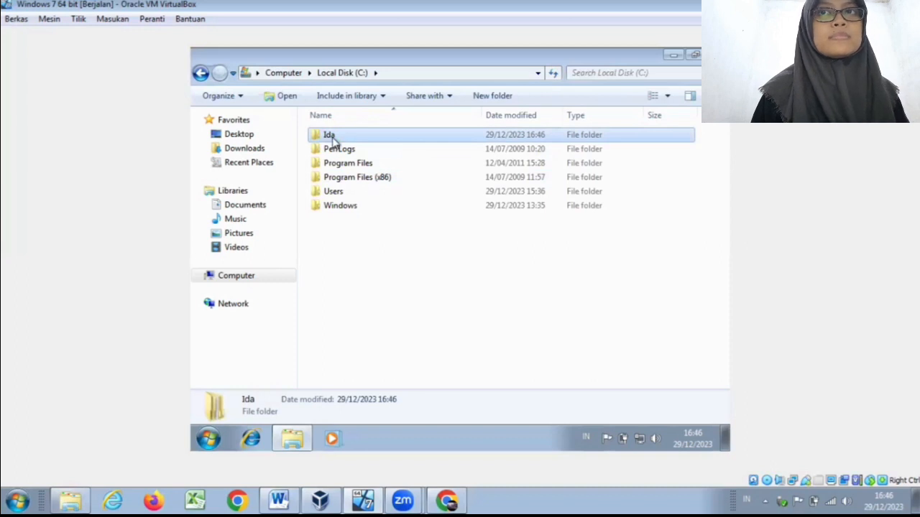
pyautogui.doubleClick(333, 140)
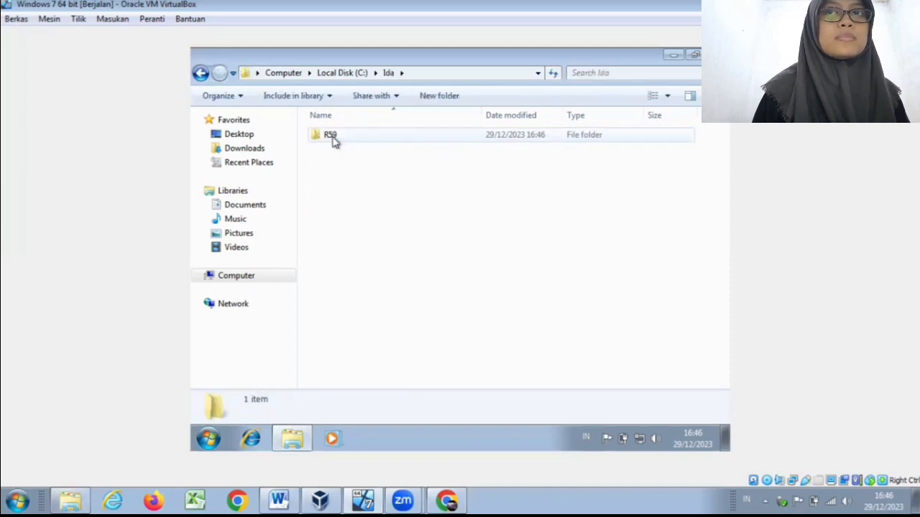
pyautogui.click(333, 142)
pyautogui.doubleClick(332, 141)
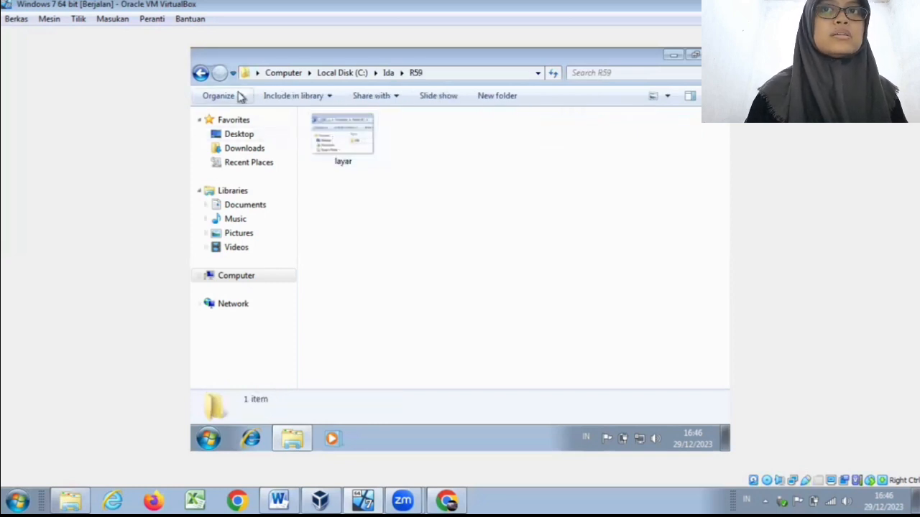
pyautogui.click(199, 74)
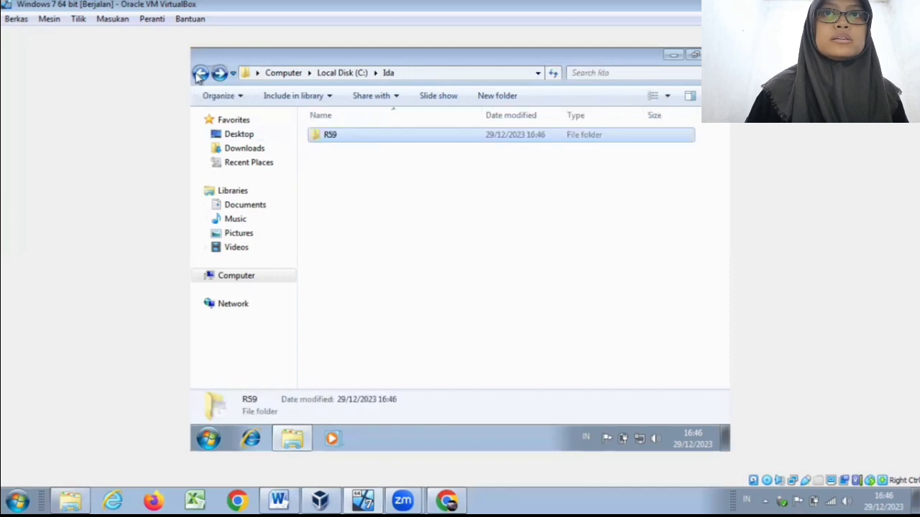
pyautogui.click(200, 74)
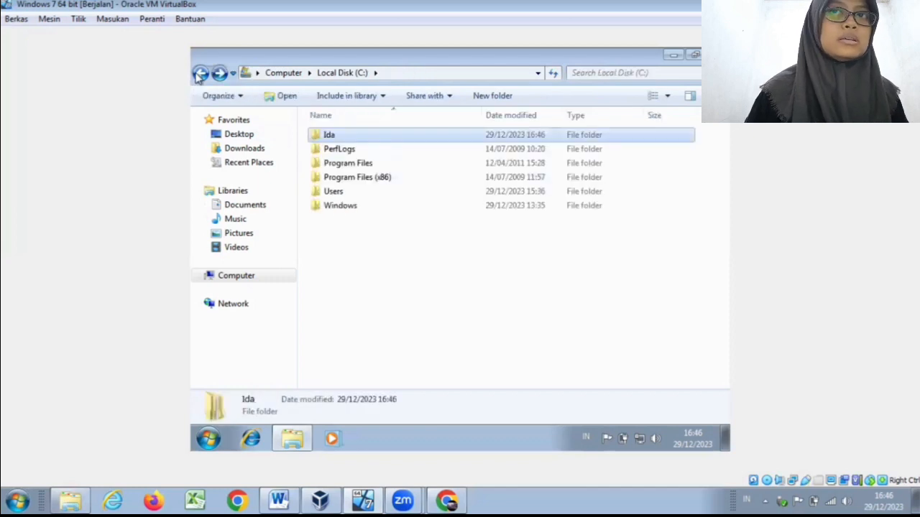
pyautogui.click(200, 74)
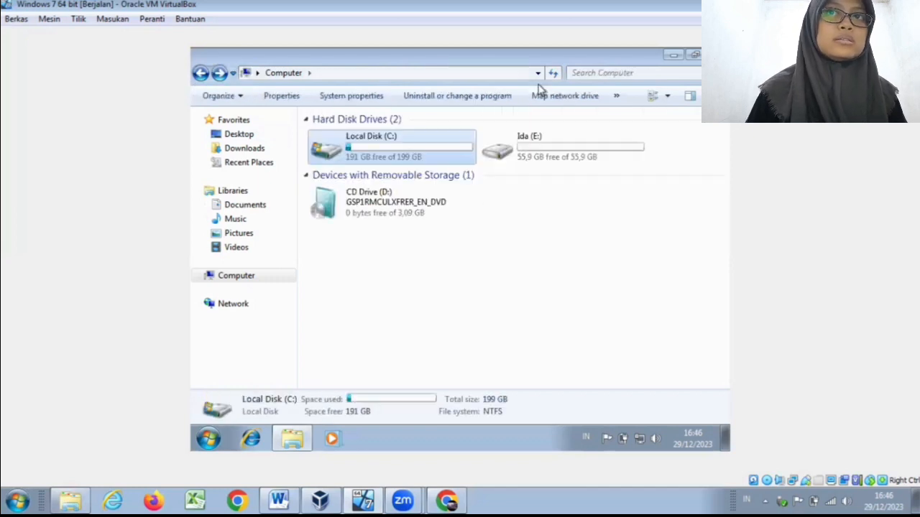
# Step: Open the E: drive's properties and review the security permissions of Authenticated Users and Users
pyautogui.click(579, 144)
pyautogui.rightClick(580, 144)
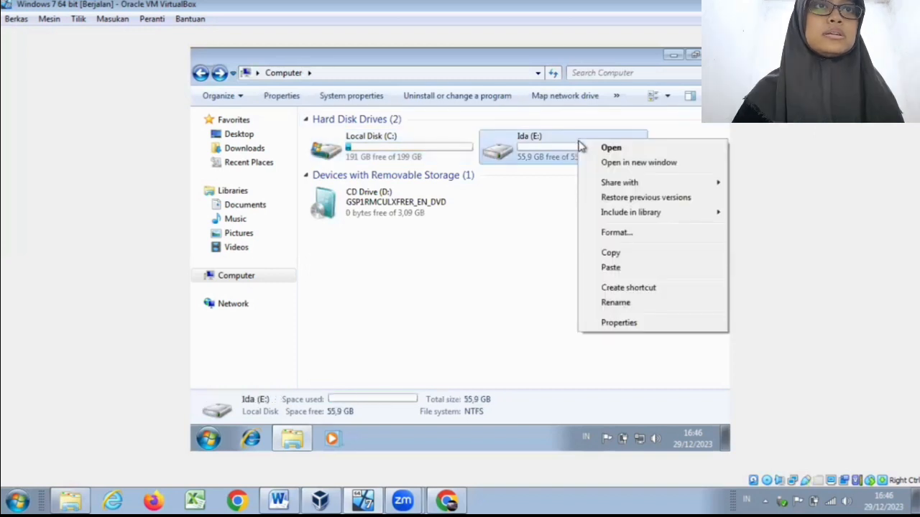
pyautogui.click(634, 323)
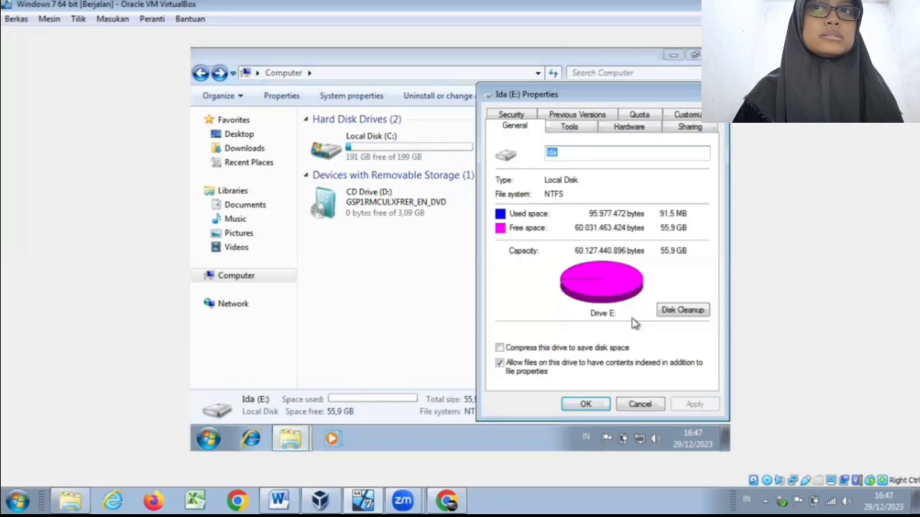
pyautogui.click(533, 118)
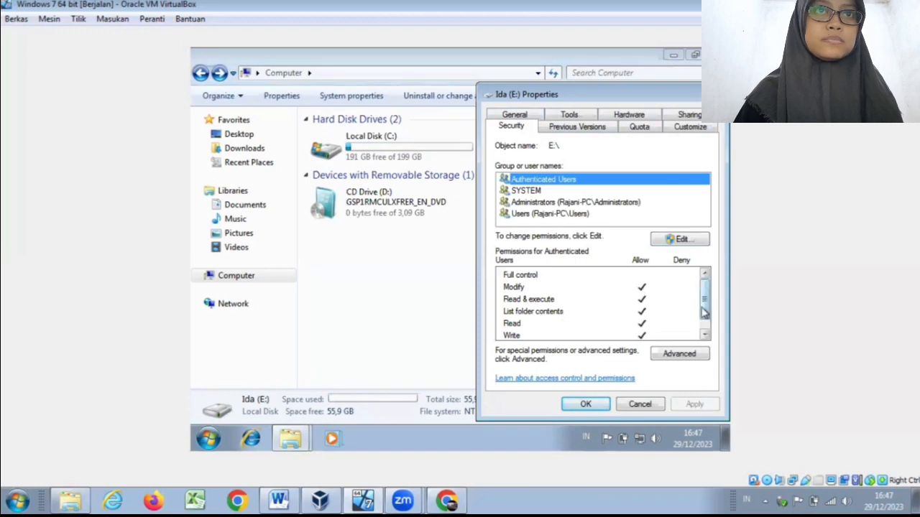
pyautogui.moveTo(705, 311); pyautogui.dragTo(705, 327)
pyautogui.click(637, 310)
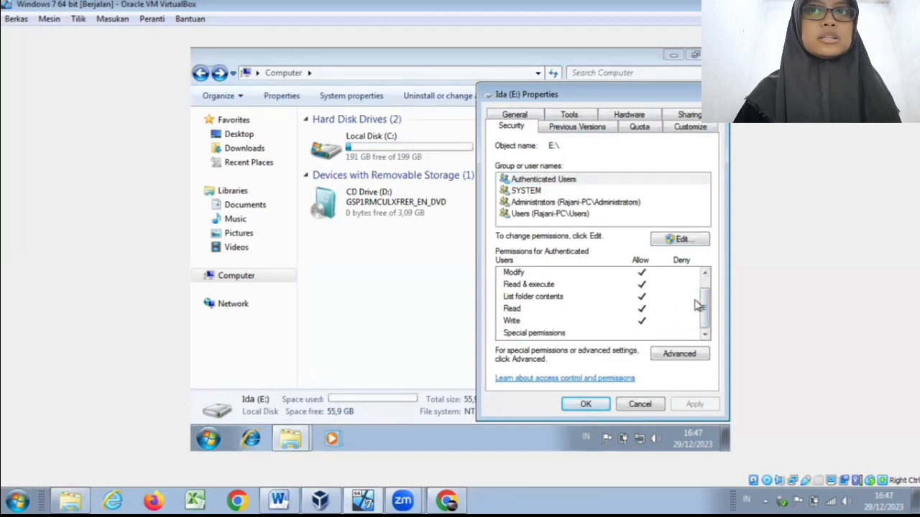
pyautogui.click(645, 214)
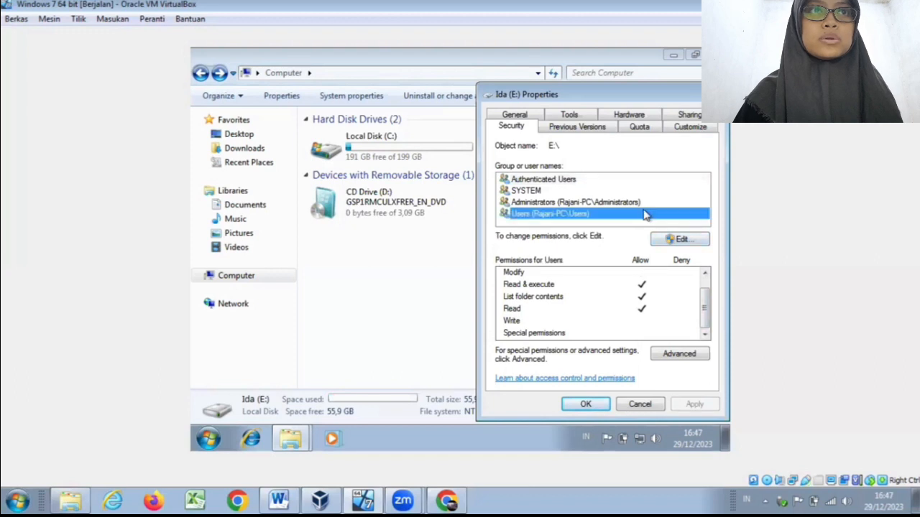
# Step: Open the E: drive's advanced security settings and bring up the Administrators permission entry for editing
pyautogui.click(679, 353)
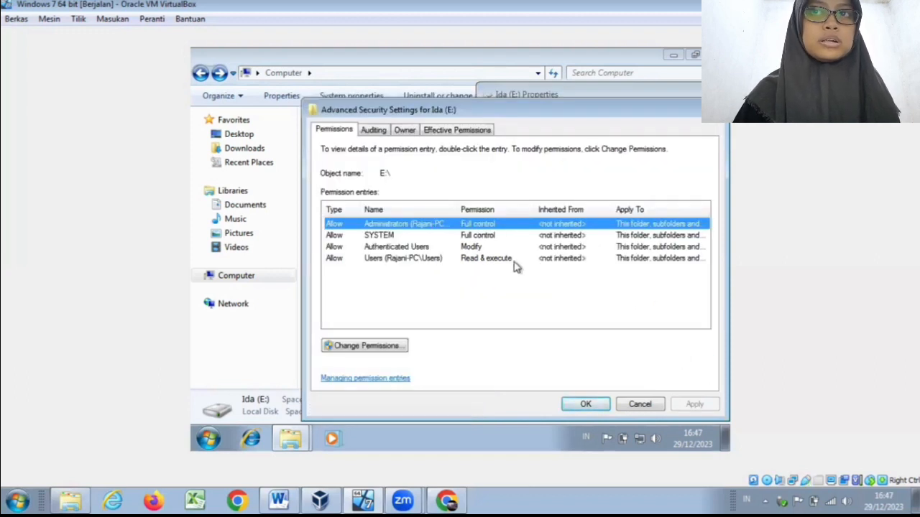
pyautogui.click(513, 260)
pyautogui.click(401, 347)
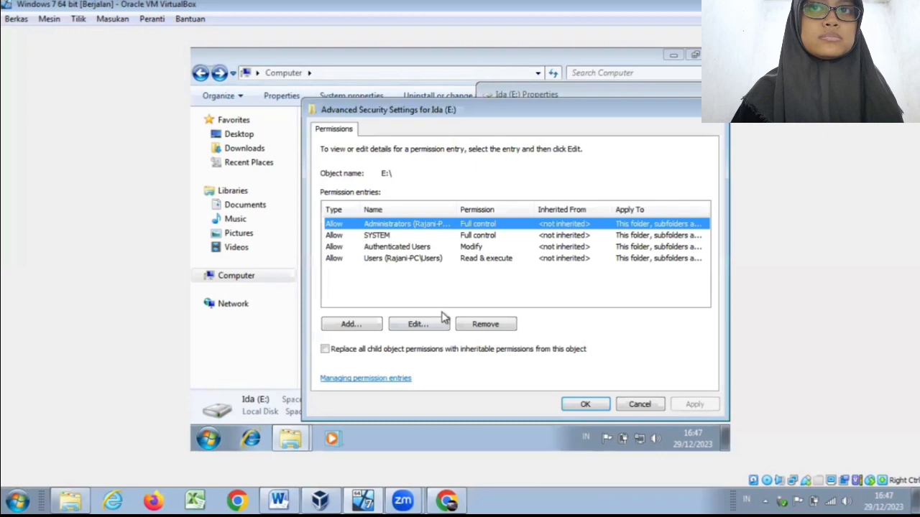
pyautogui.click(442, 325)
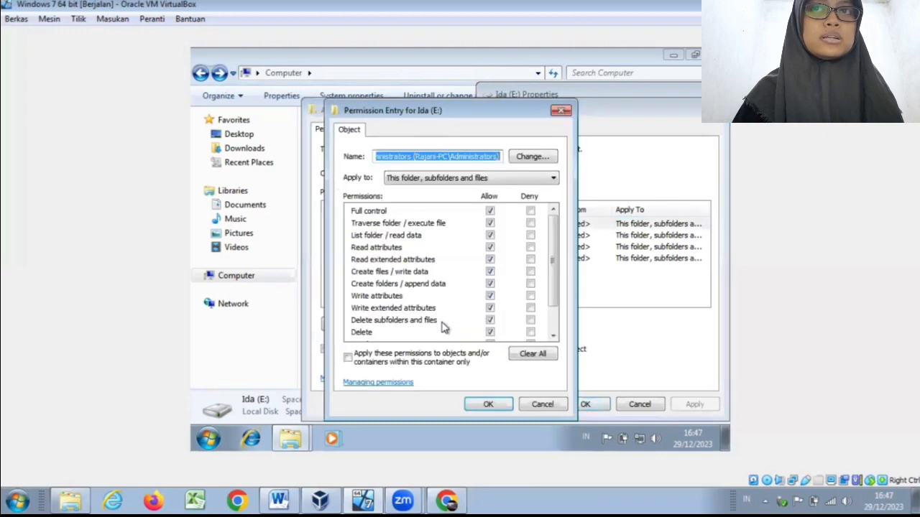
# Step: Set the Administrators entry of the E: drive to deny Full control, and switch it back to allow Full control
pyautogui.click(530, 211)
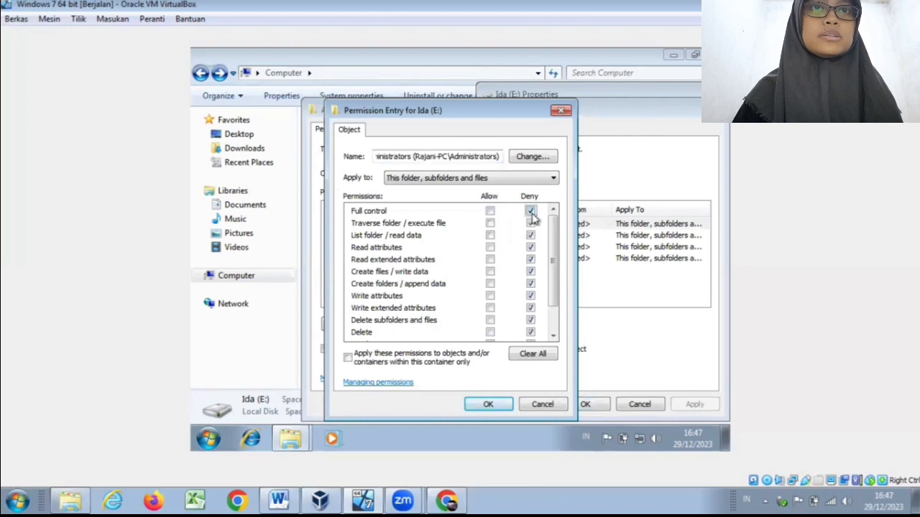
pyautogui.moveTo(552, 245)
pyautogui.mouseDown()
pyautogui.moveTo(554, 275)
pyautogui.moveTo(553, 230)
pyautogui.mouseUp()
pyautogui.click(490, 210)
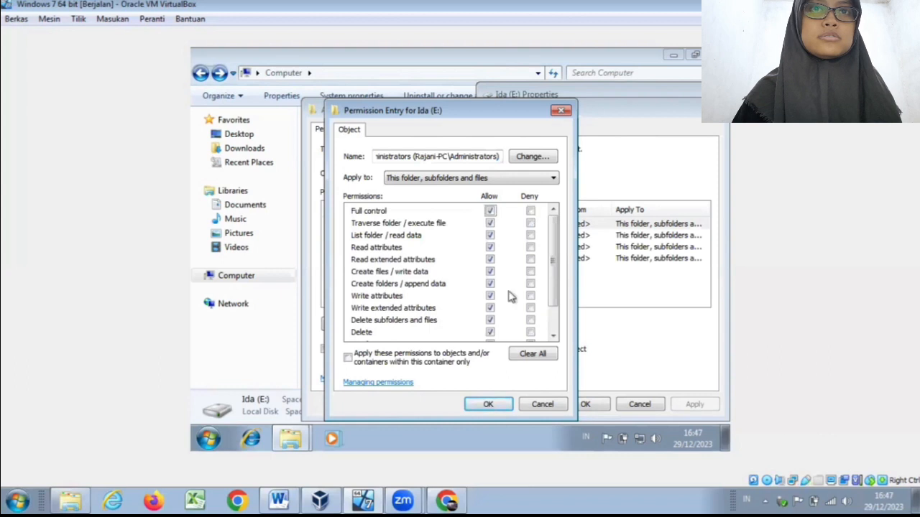
# Step: Accept the Administrators permission entry and close all security and property dialogs of the E: drive
pyautogui.click(488, 405)
pyautogui.click(582, 404)
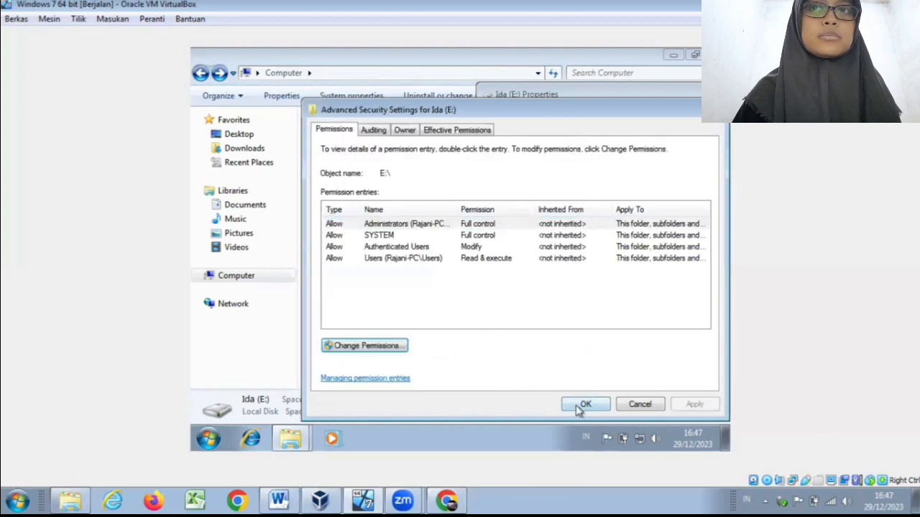
pyautogui.click(583, 404)
pyautogui.click(584, 405)
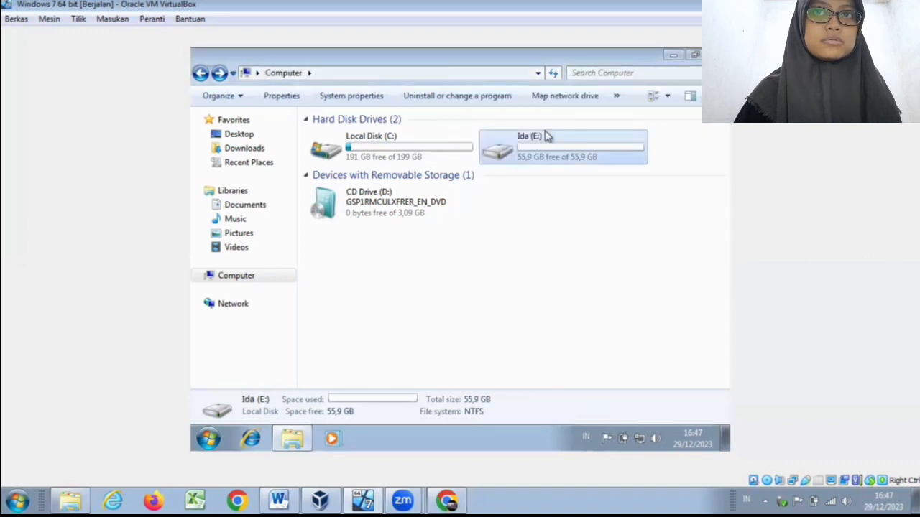
# Step: Quick-format the E: drive as NTFS with 4096-byte allocation units, and open the drive to check its contents
pyautogui.rightClick(546, 135)
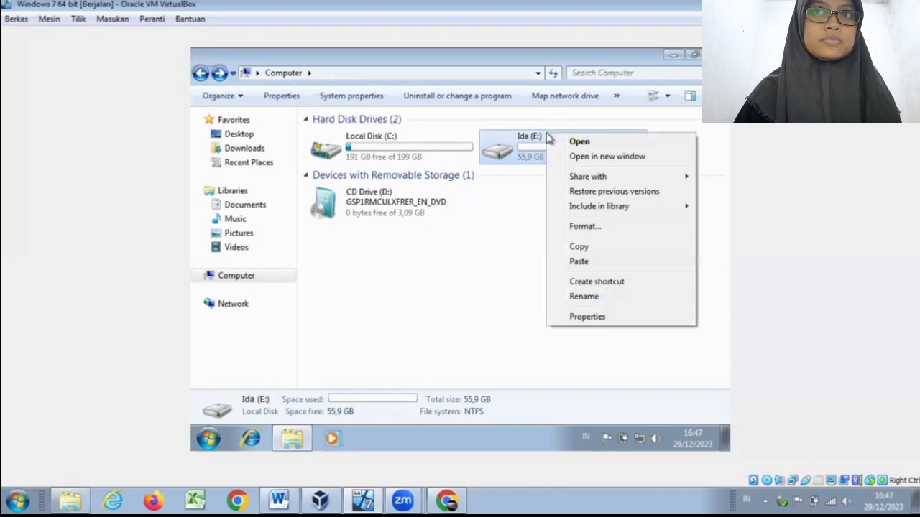
pyautogui.click(585, 226)
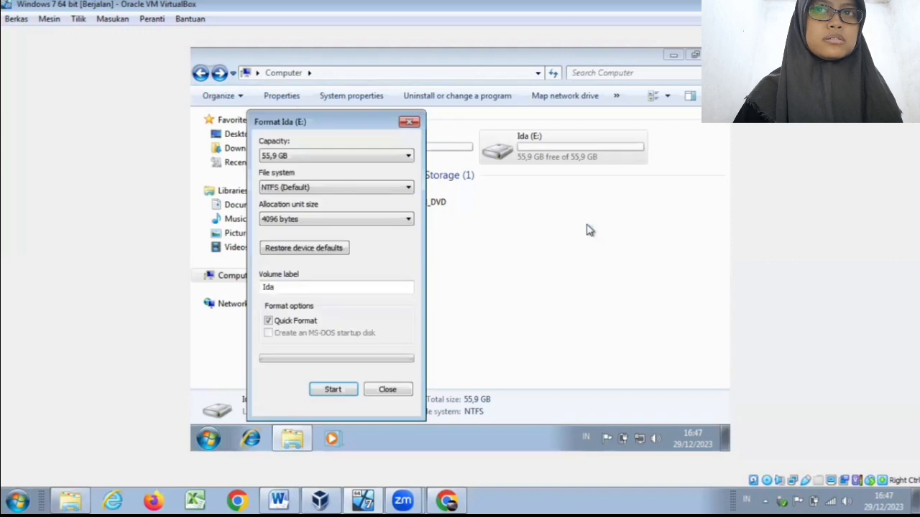
pyautogui.click(348, 392)
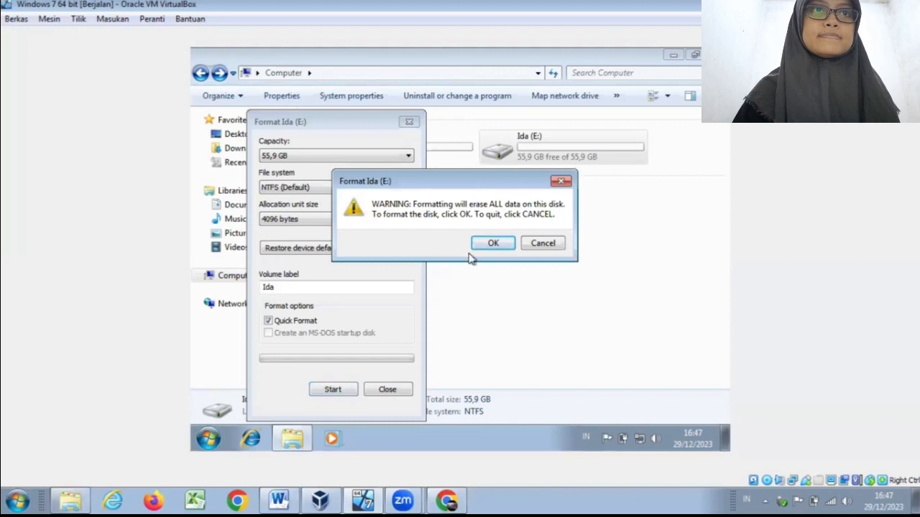
pyautogui.click(491, 245)
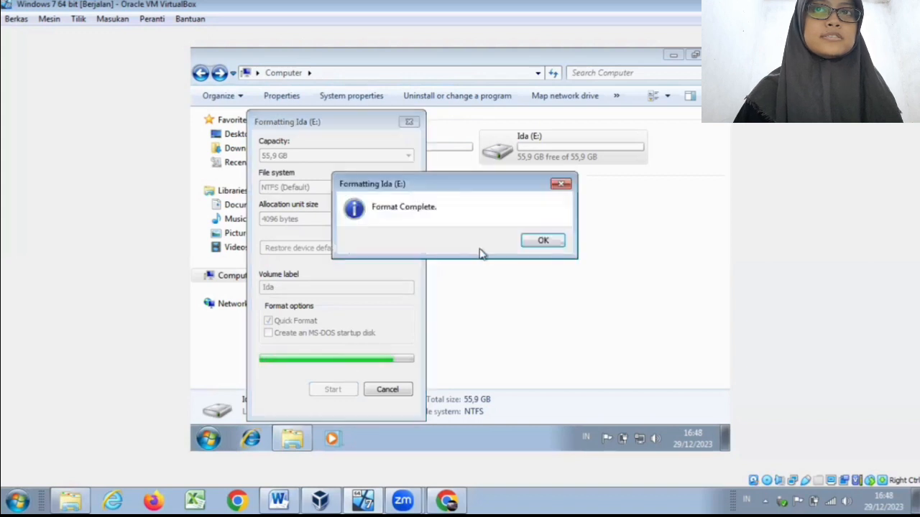
pyautogui.click(535, 249)
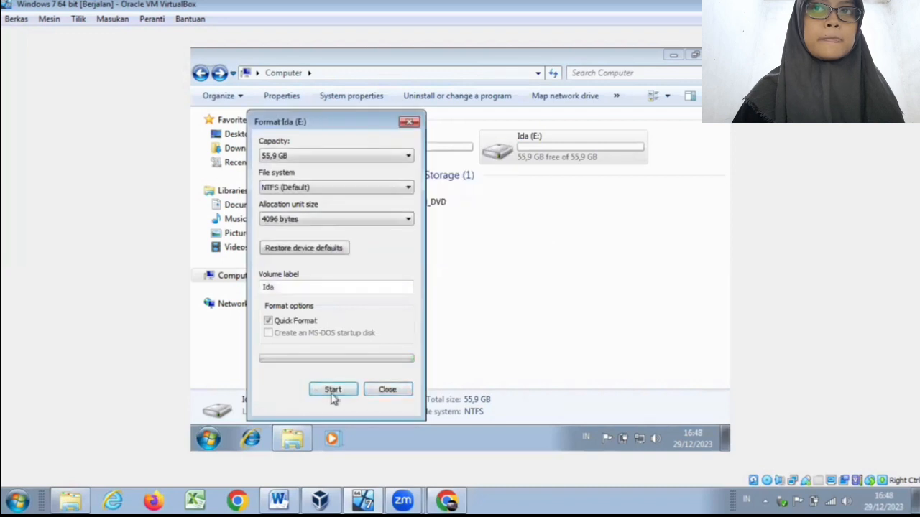
pyautogui.click(386, 390)
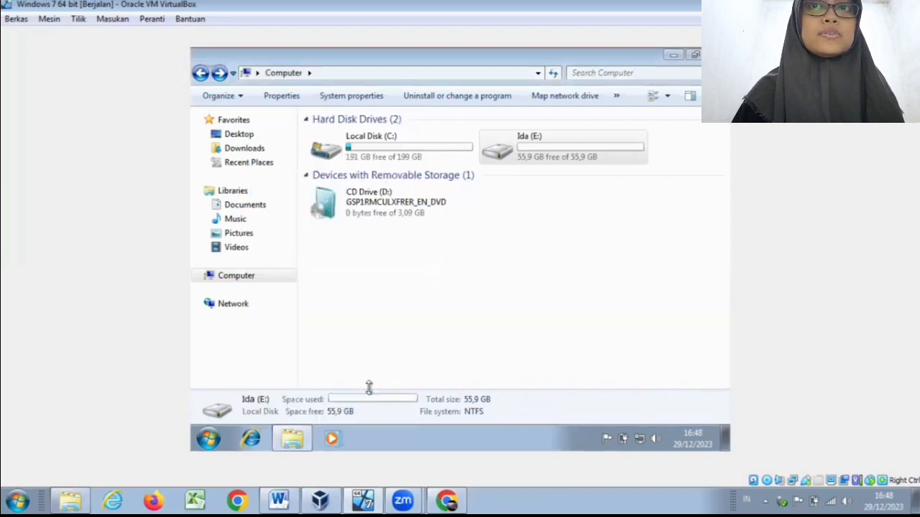
pyautogui.doubleClick(575, 167)
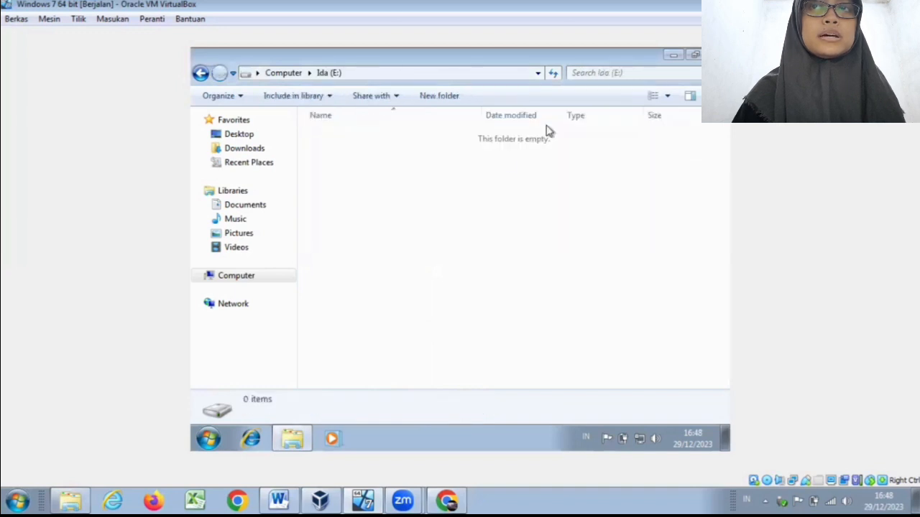
pyautogui.click(202, 73)
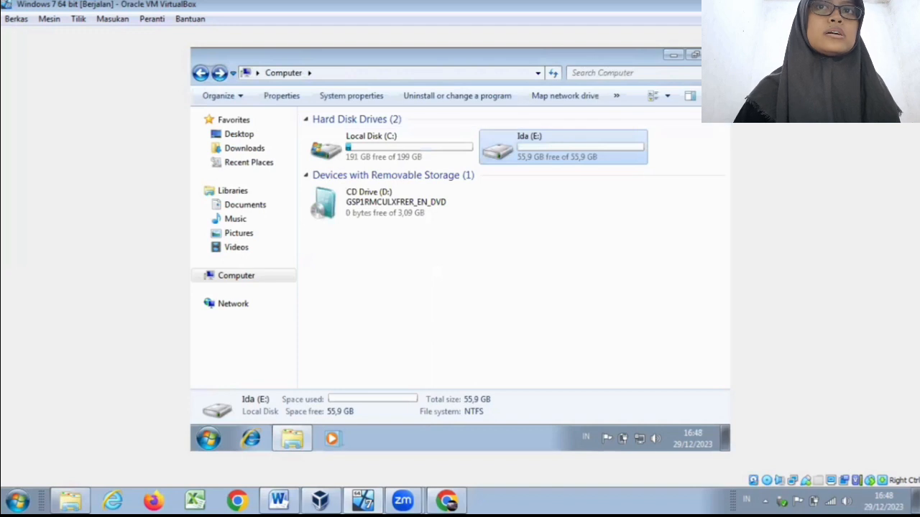
# Step: Close the Explorer window and shut down the Windows 7 virtual machine
pyautogui.click(715, 55)
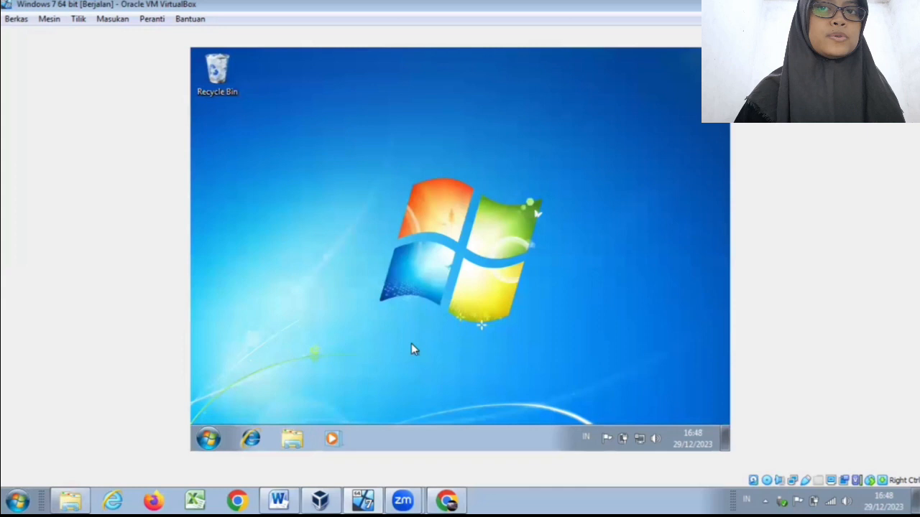
pyautogui.click(209, 437)
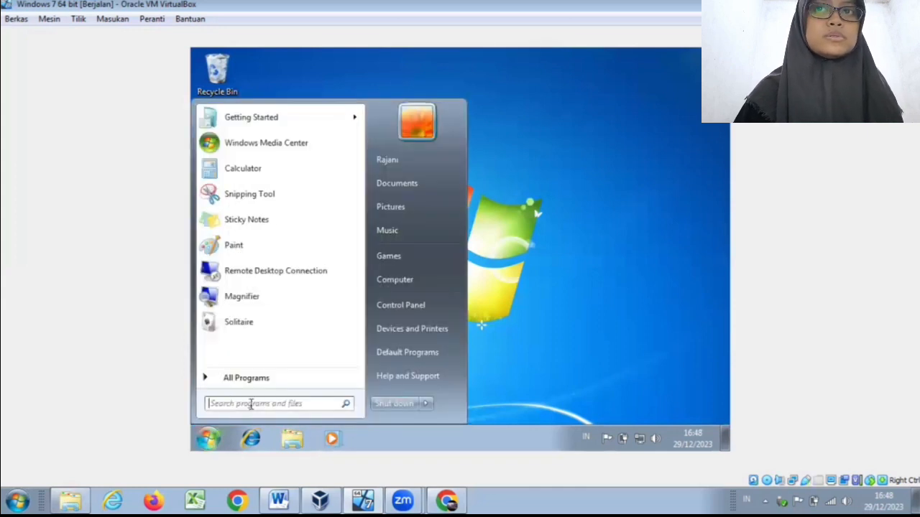
pyautogui.click(375, 406)
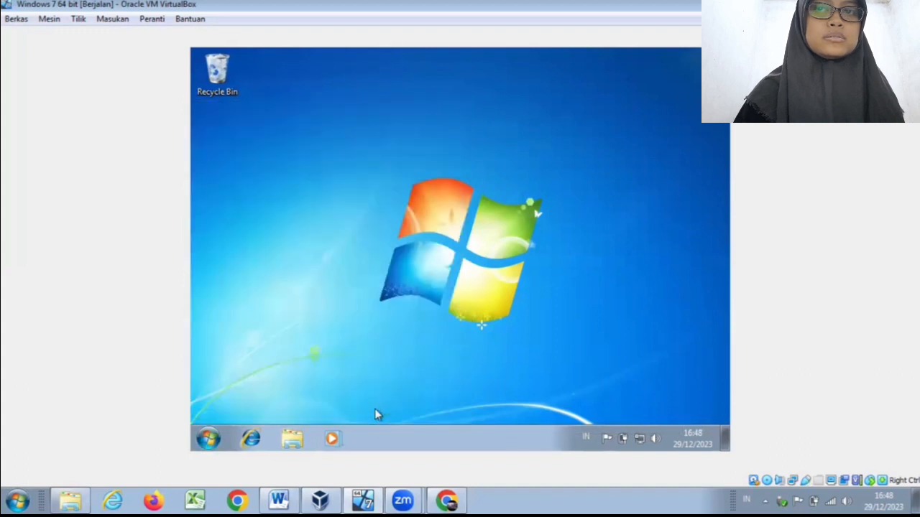